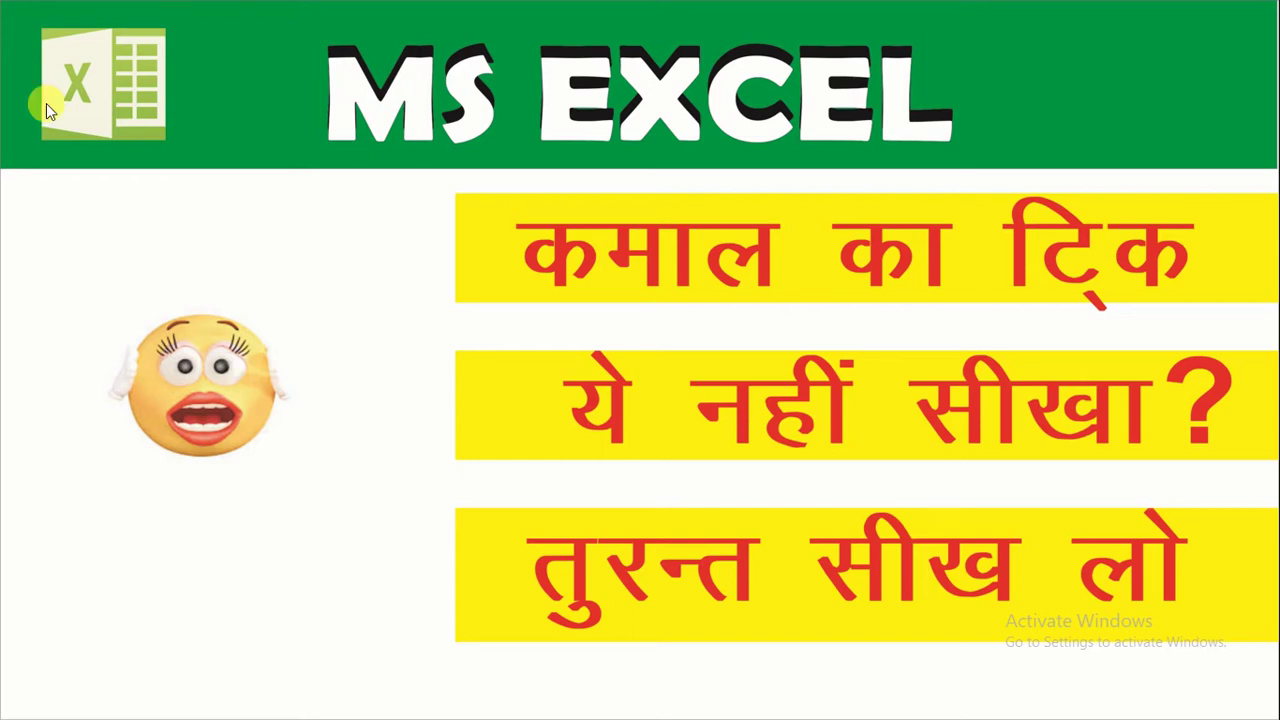
- Switch from PowerPoint to the Excel window showing the CondiForWithNumber workbook
{"action": "key", "text": "alt+Tab"}
{"action": "key", "text": "alt+Tab"}
{"action": "key", "text": "alt+Tab"}
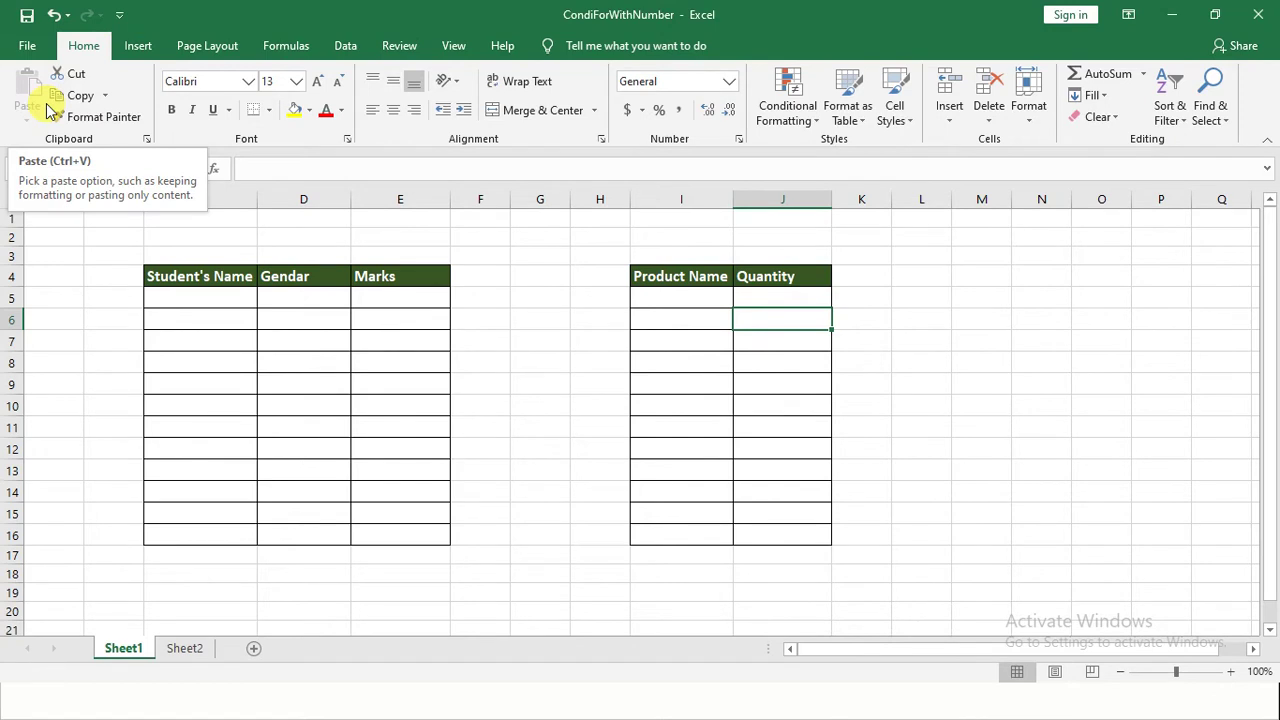
{"action": "left_click", "coordinate": [180, 650]}
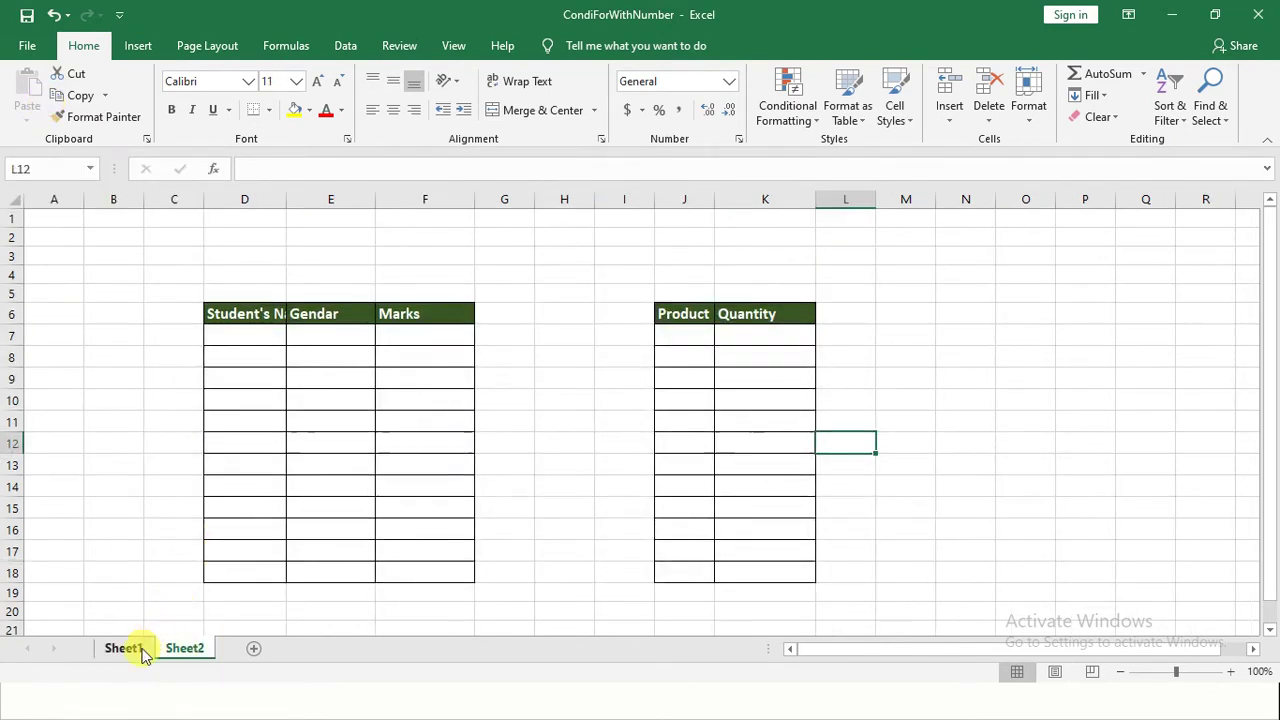
{"action": "left_click", "coordinate": [136, 650]}
{"action": "left_click", "coordinate": [225, 292]}
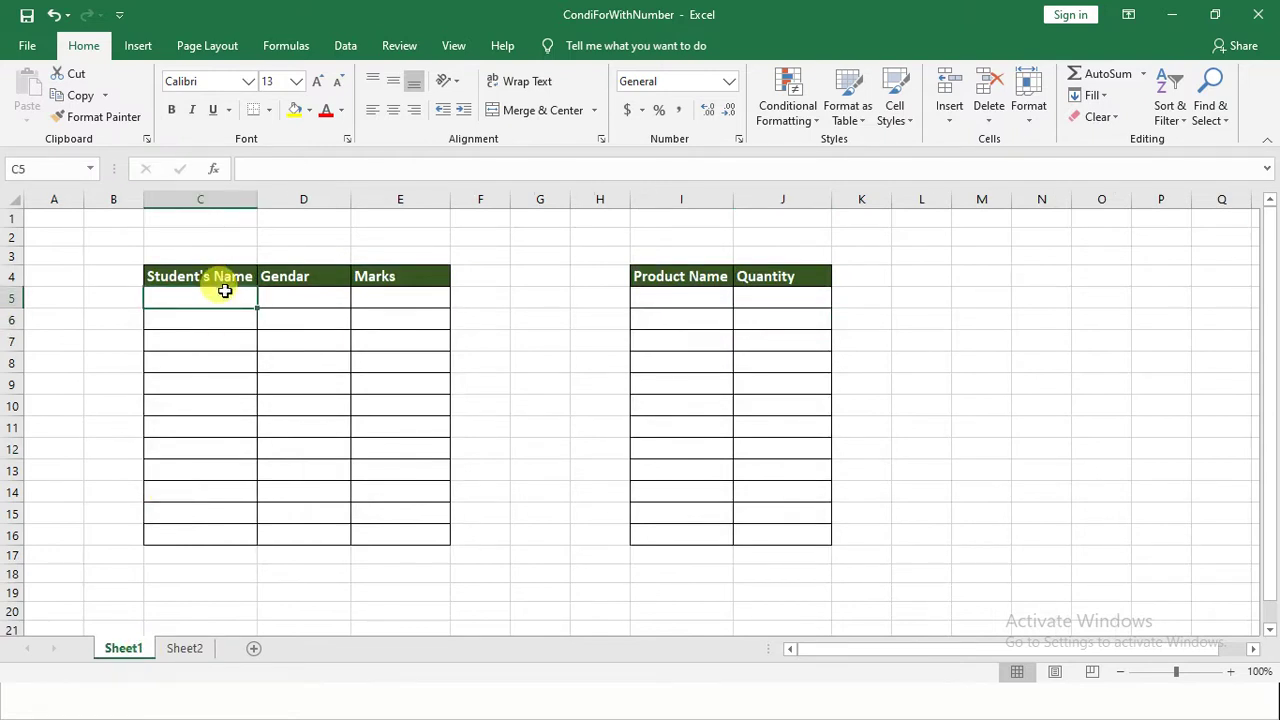
{"action": "key", "text": "Tab"}
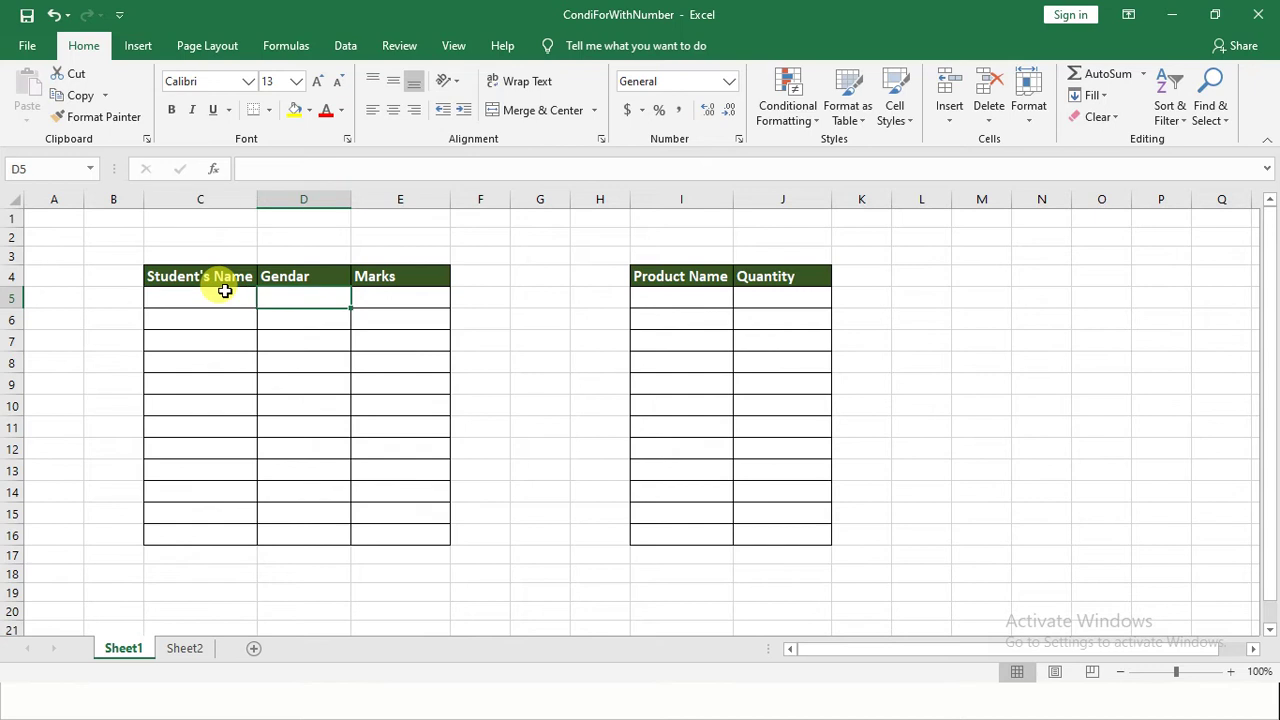
{"action": "key", "text": "Tab"}
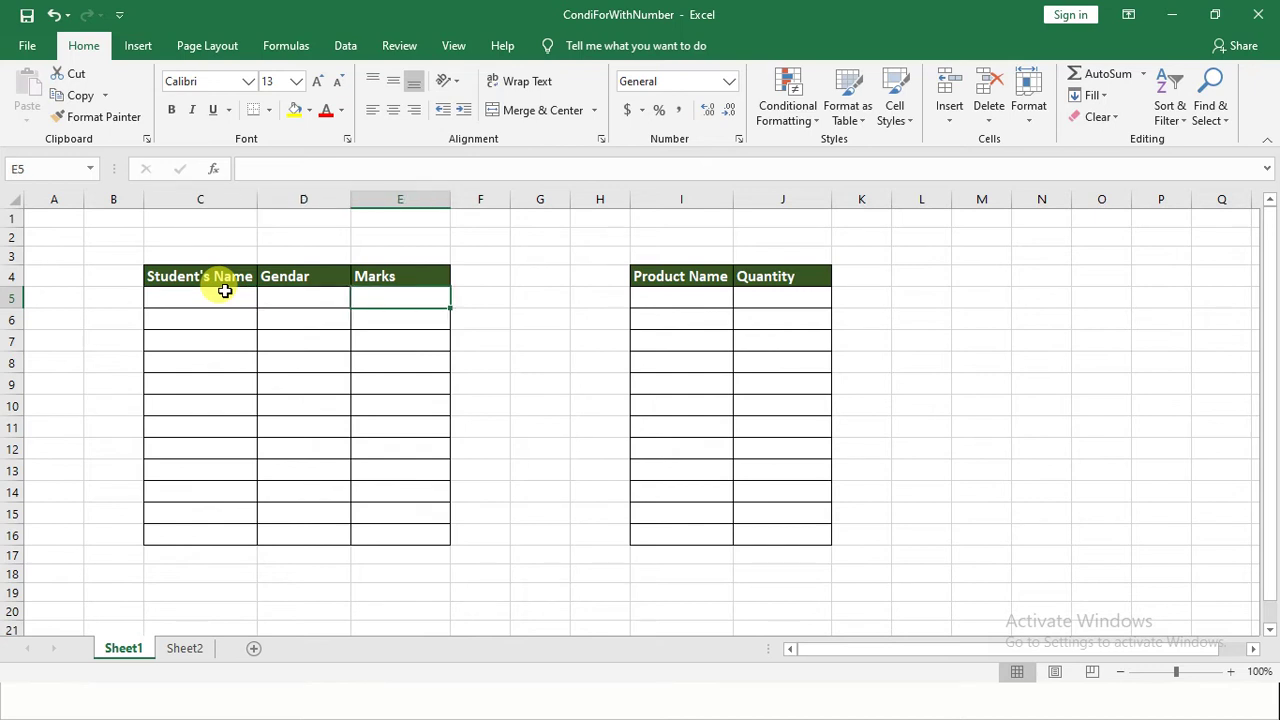
{"action": "key", "text": "shift+Tab"}
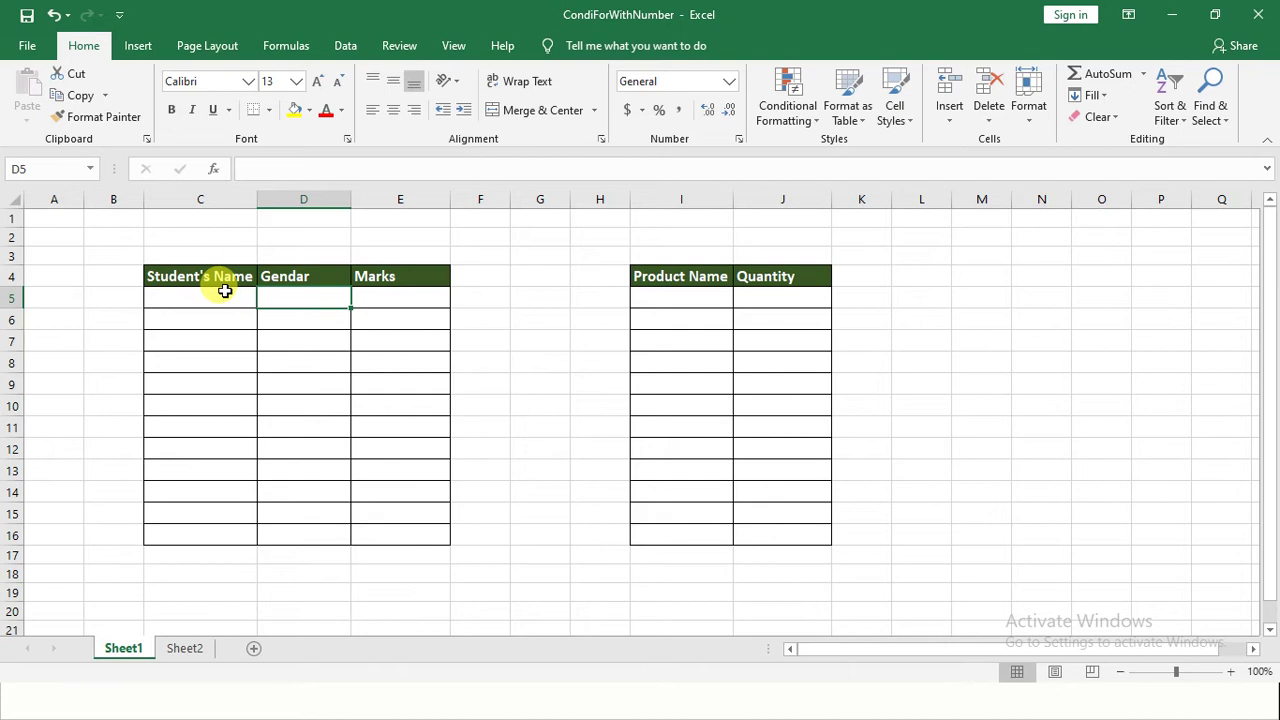
{"action": "key", "text": "Tab"}
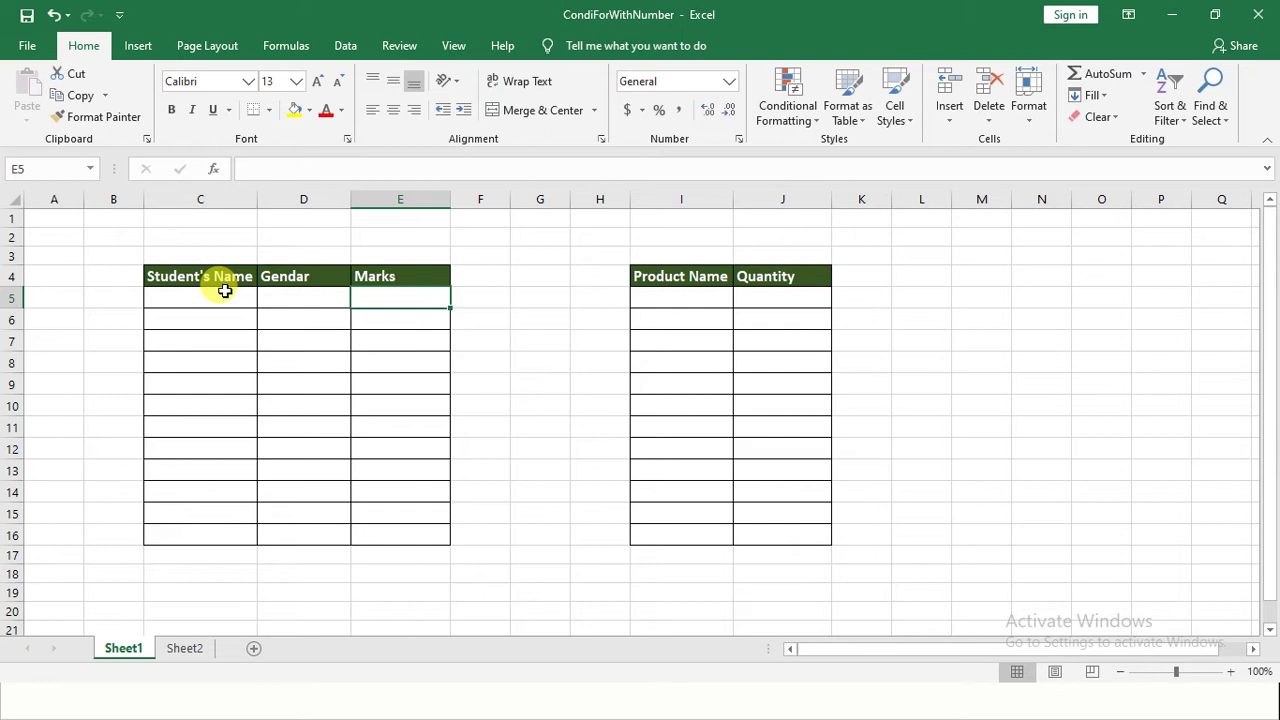
{"action": "key", "text": "Left"}
{"action": "key", "text": "Left"}
{"action": "key", "text": "Right"}
{"action": "key", "text": "Right"}
{"action": "key", "text": "Right"}
{"action": "key", "text": "Right"}
{"action": "key", "text": "Right"}
{"action": "key", "text": "Right"}
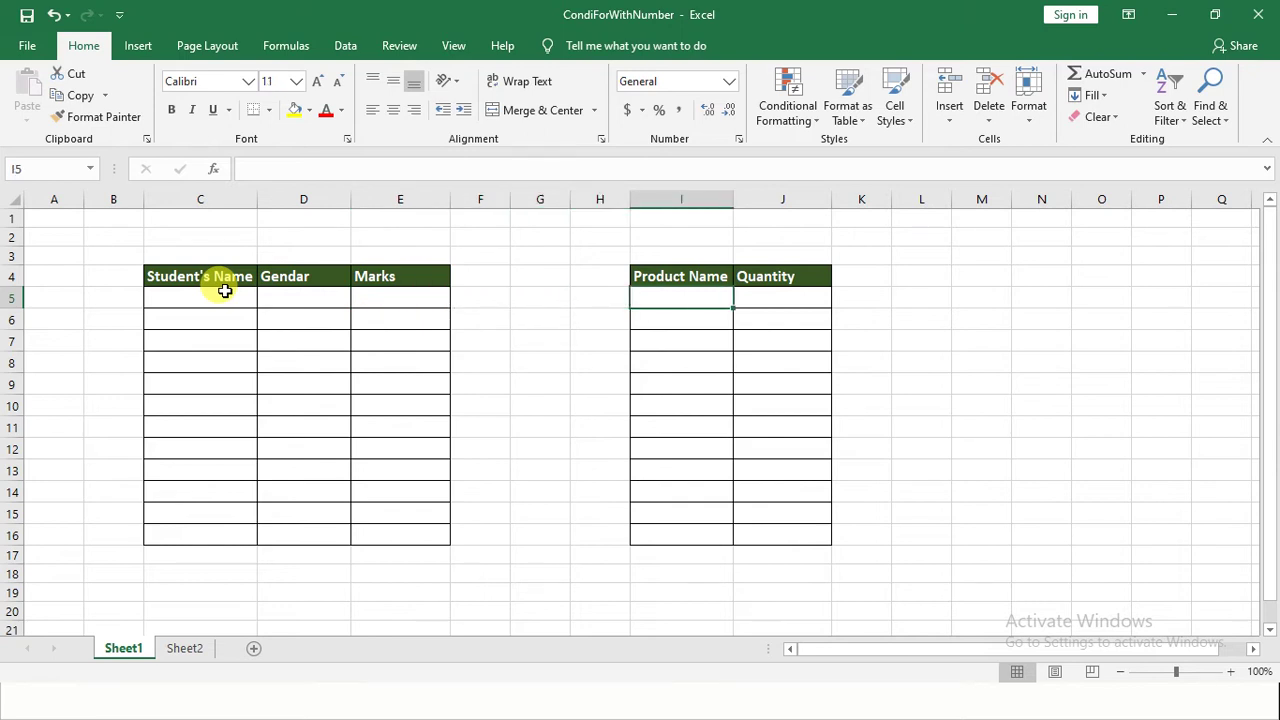
{"action": "key", "text": "Right"}
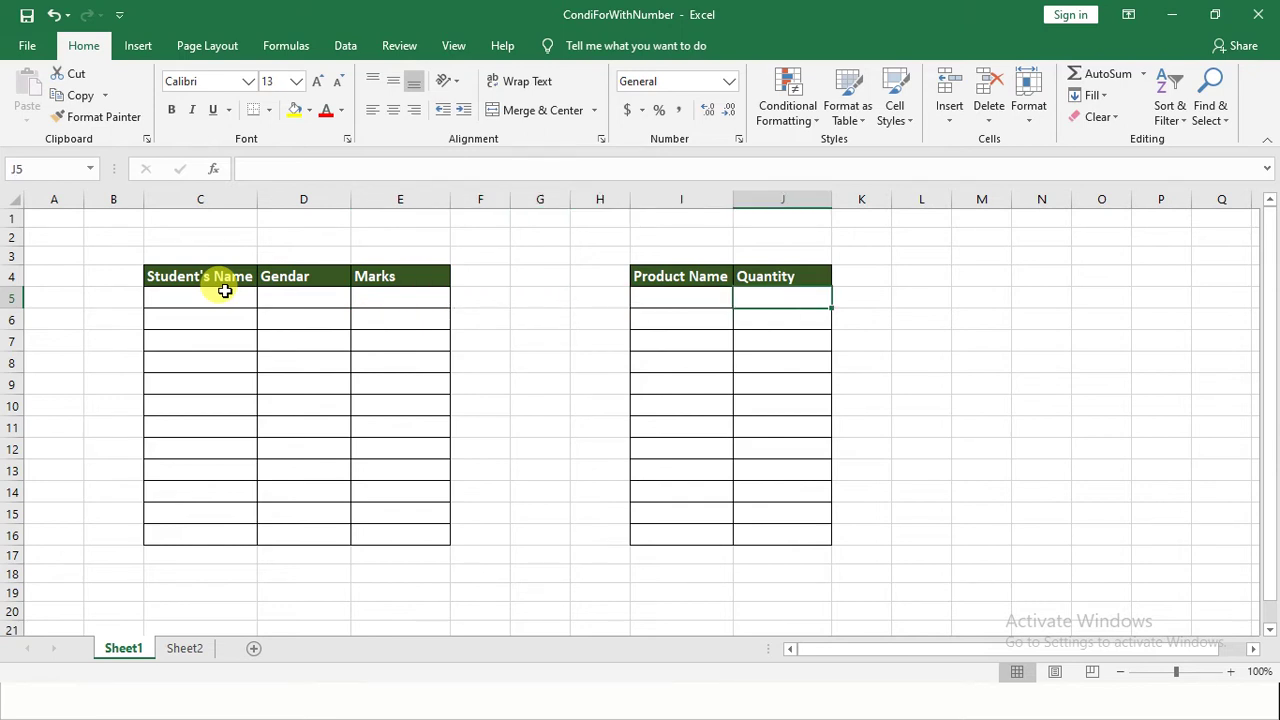
{"action": "key", "text": "Down"}
{"action": "key", "text": "Down"}
{"action": "key", "text": "Down"}
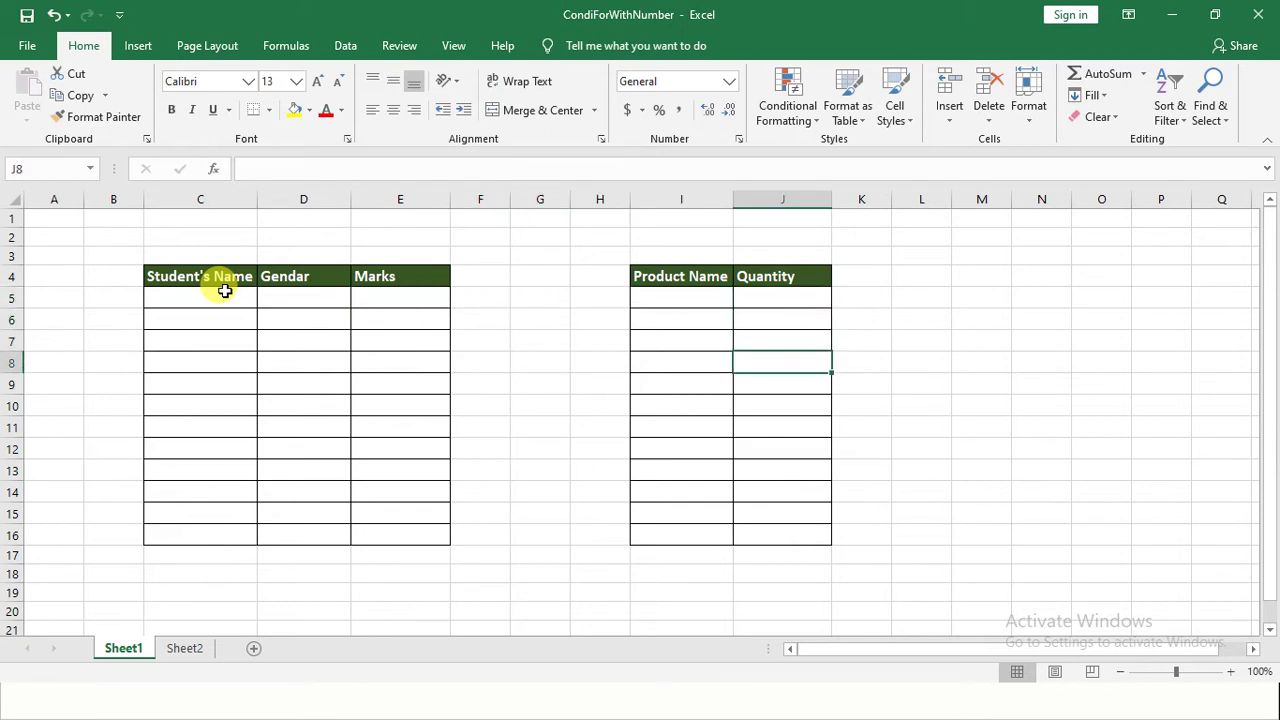
{"action": "key", "text": "Up"}
{"action": "key", "text": "Up"}
{"action": "key", "text": "Up"}
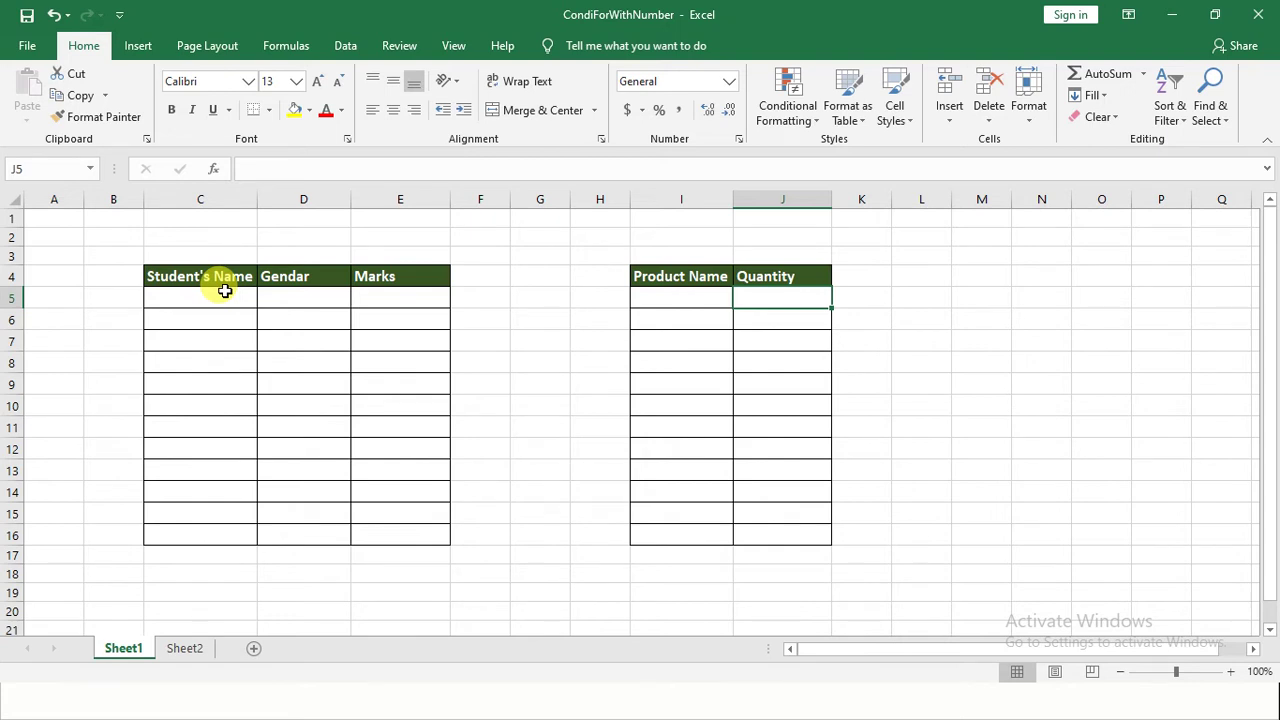
{"action": "key", "text": "Down"}
{"action": "key", "text": "Down"}
{"action": "key", "text": "Down"}
{"action": "key", "text": "Down"}
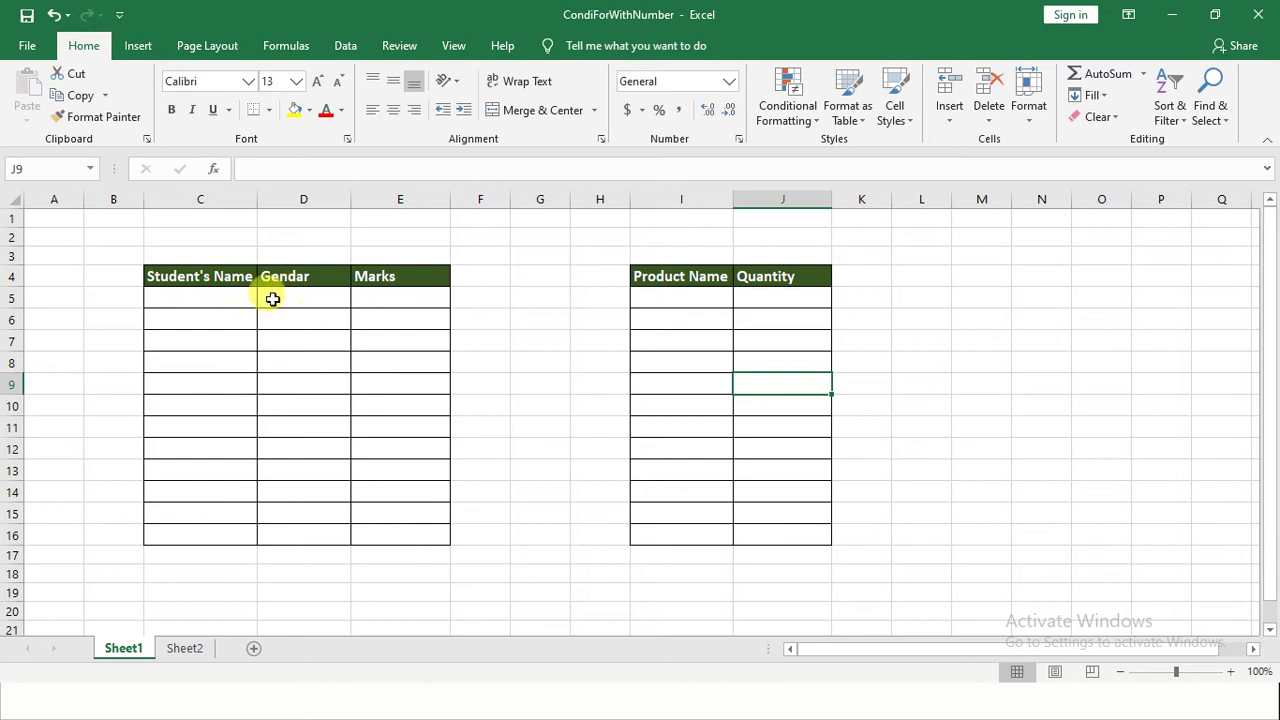
- Enter the first two students in rows 5–6 with genders Male and Female
{"action": "left_click", "coordinate": [250, 298]}
{"action": "type", "text": "Am"}
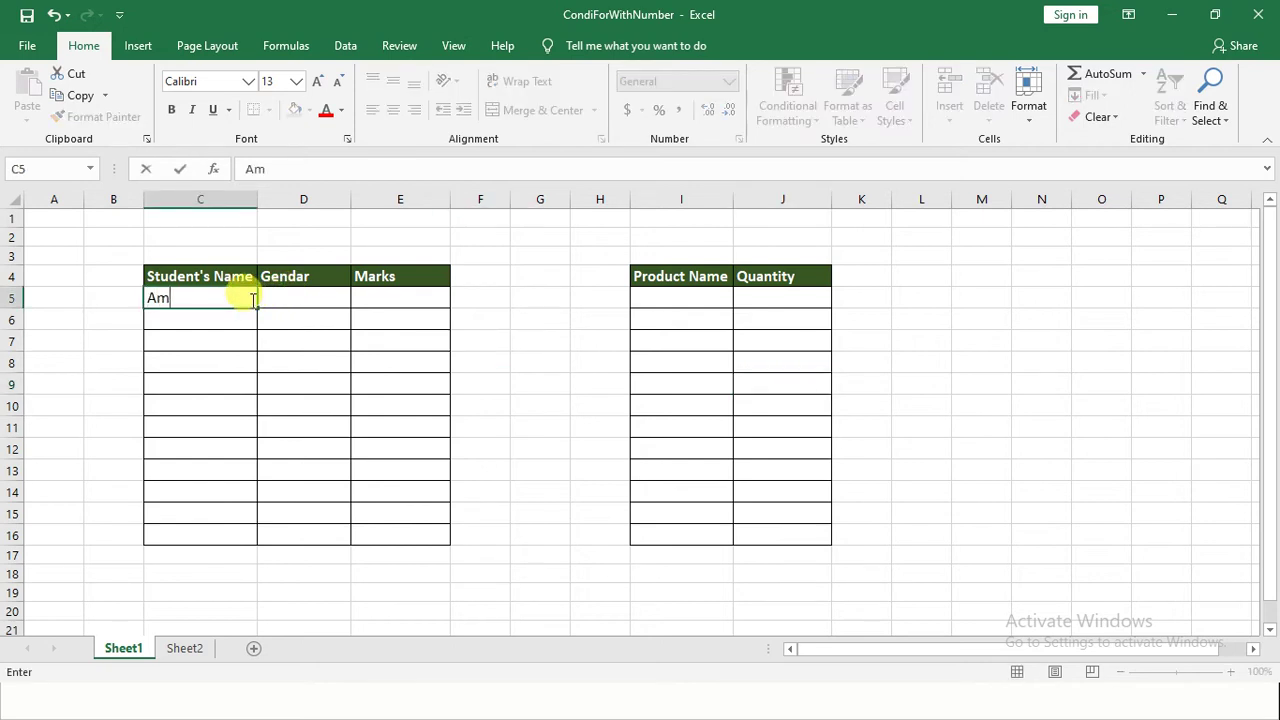
{"action": "type", "text": "an Patel"}
{"action": "key", "text": "Tab"}
{"action": "type", "text": "Male"}
{"action": "key", "text": "Return"}
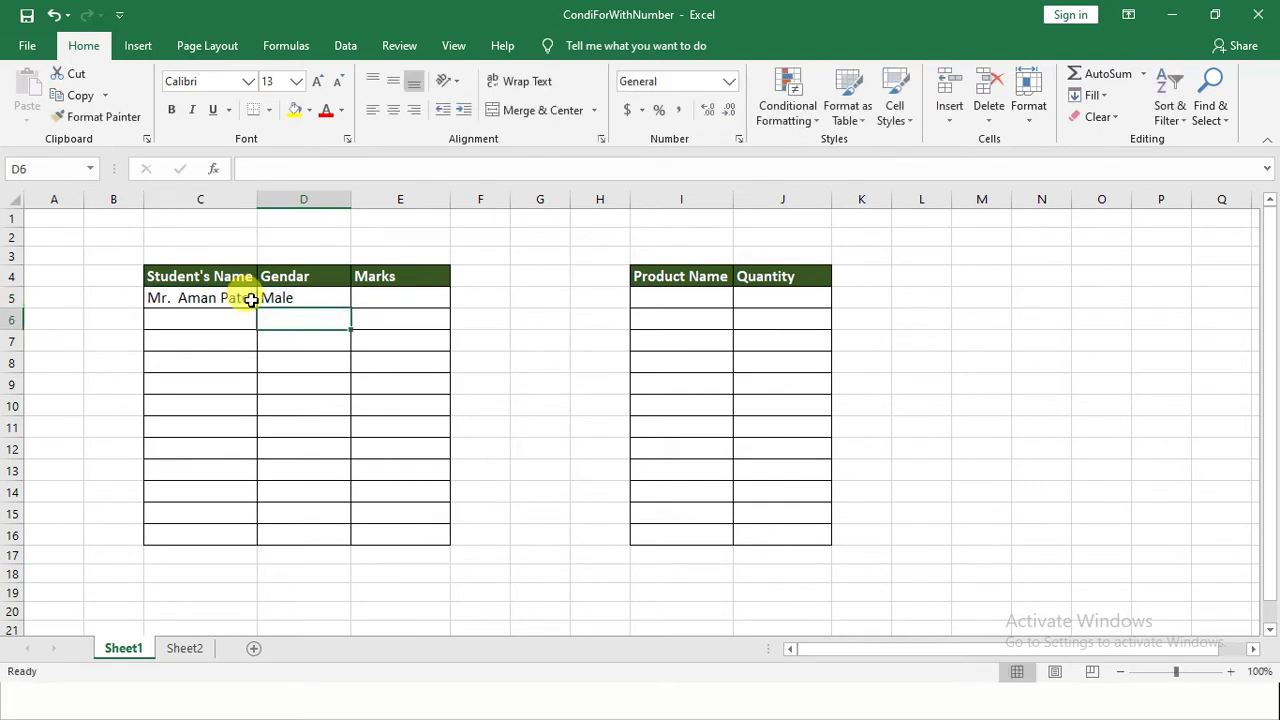
{"action": "key", "text": "Left"}
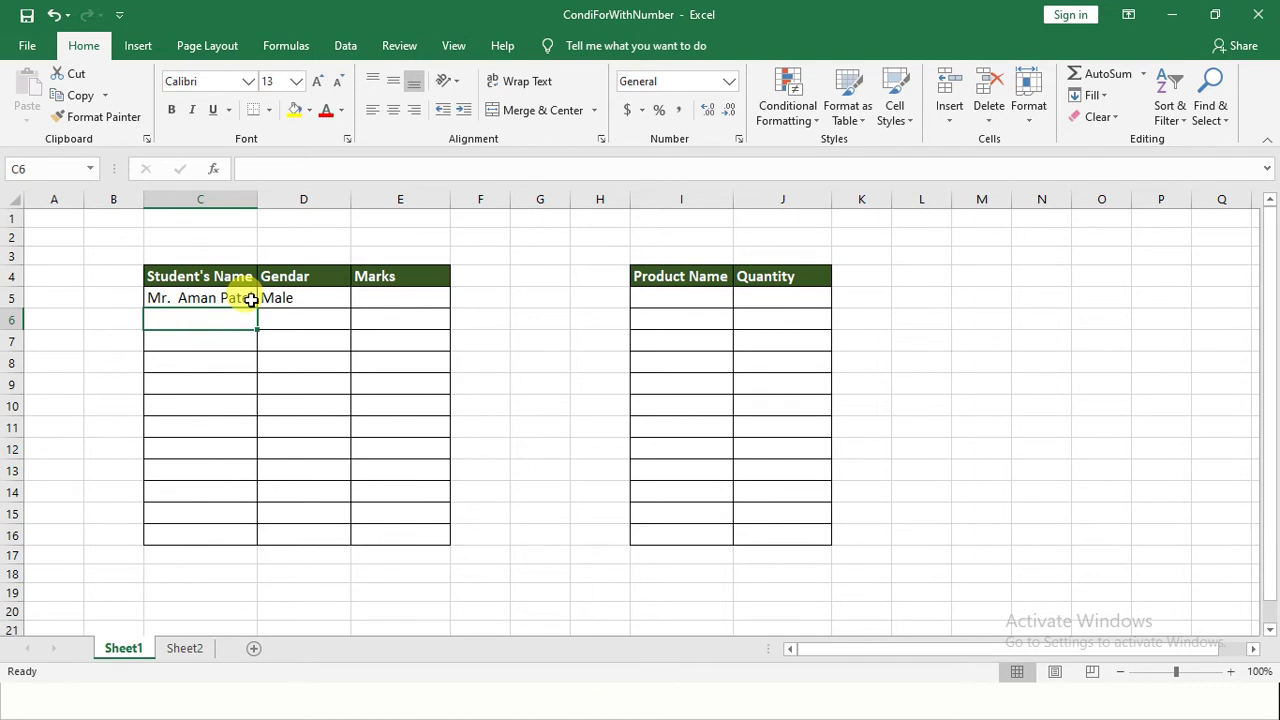
{"action": "type", "text": "R"}
{"action": "type", "text": "adha Devi"}
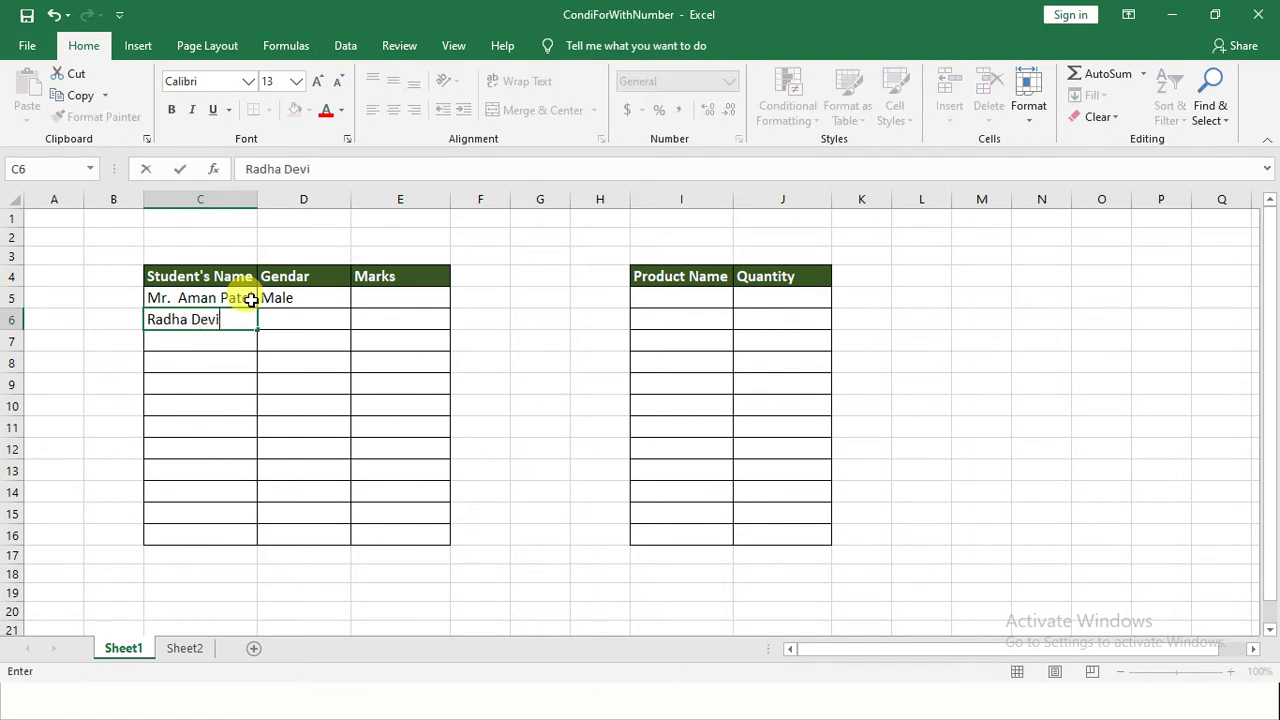
{"action": "key", "text": "Tab"}
{"action": "type", "text": "Fem"}
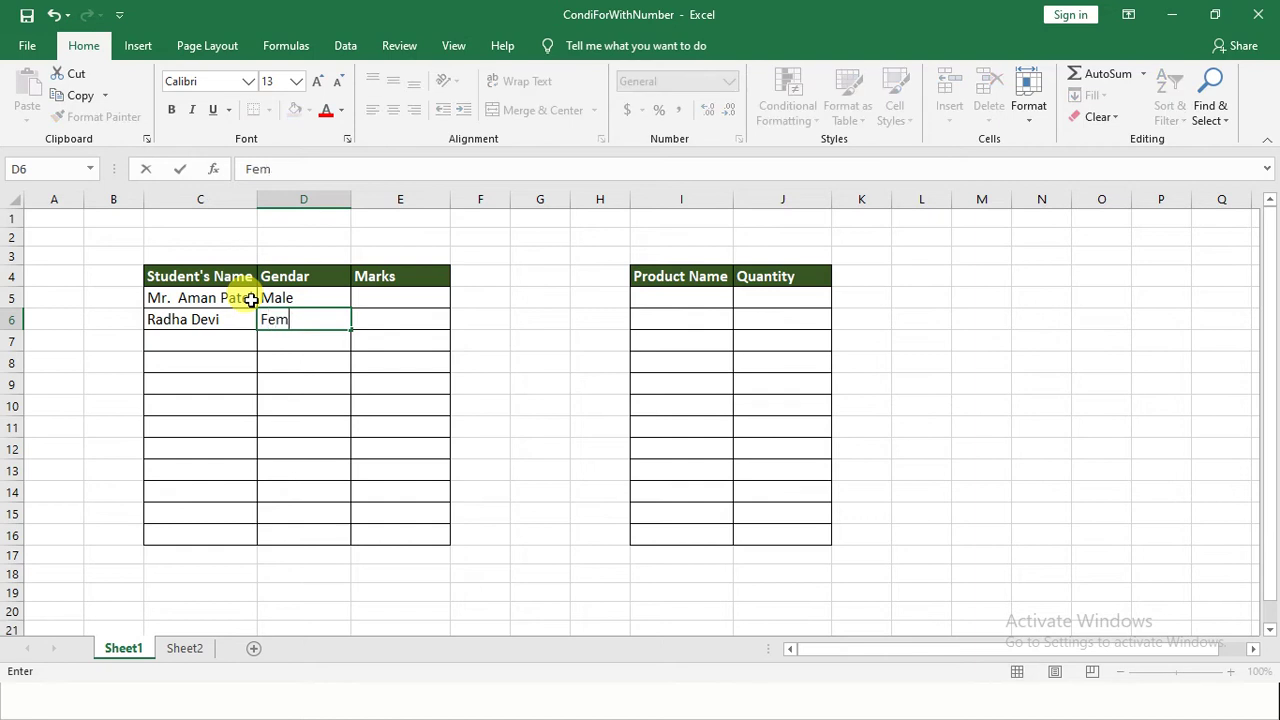
{"action": "type", "text": "ale"}
{"action": "key", "text": "Return"}
{"action": "type", "text": "Miss"}
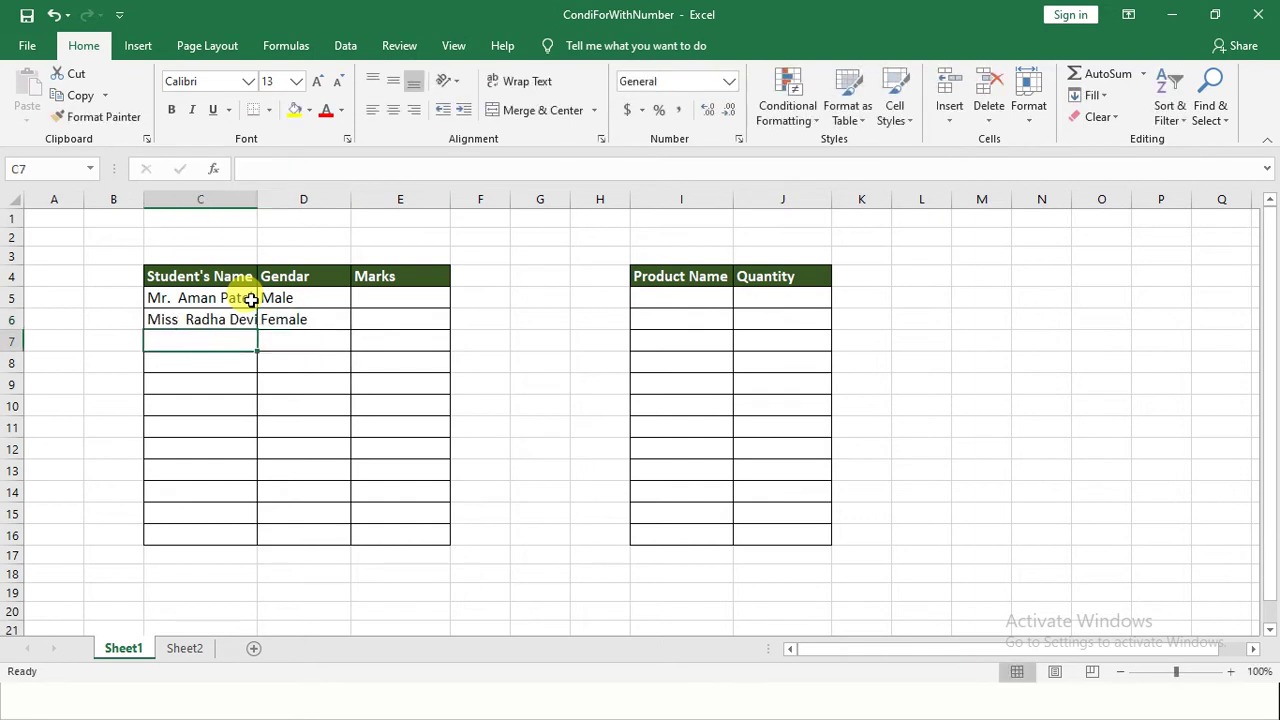
- Enter the third and fourth students as Female and Male, then return to cell E5
{"action": "type", "text": "Geeta Devi"}
{"action": "key", "text": "Tab"}
{"action": "type", "text": "F"}
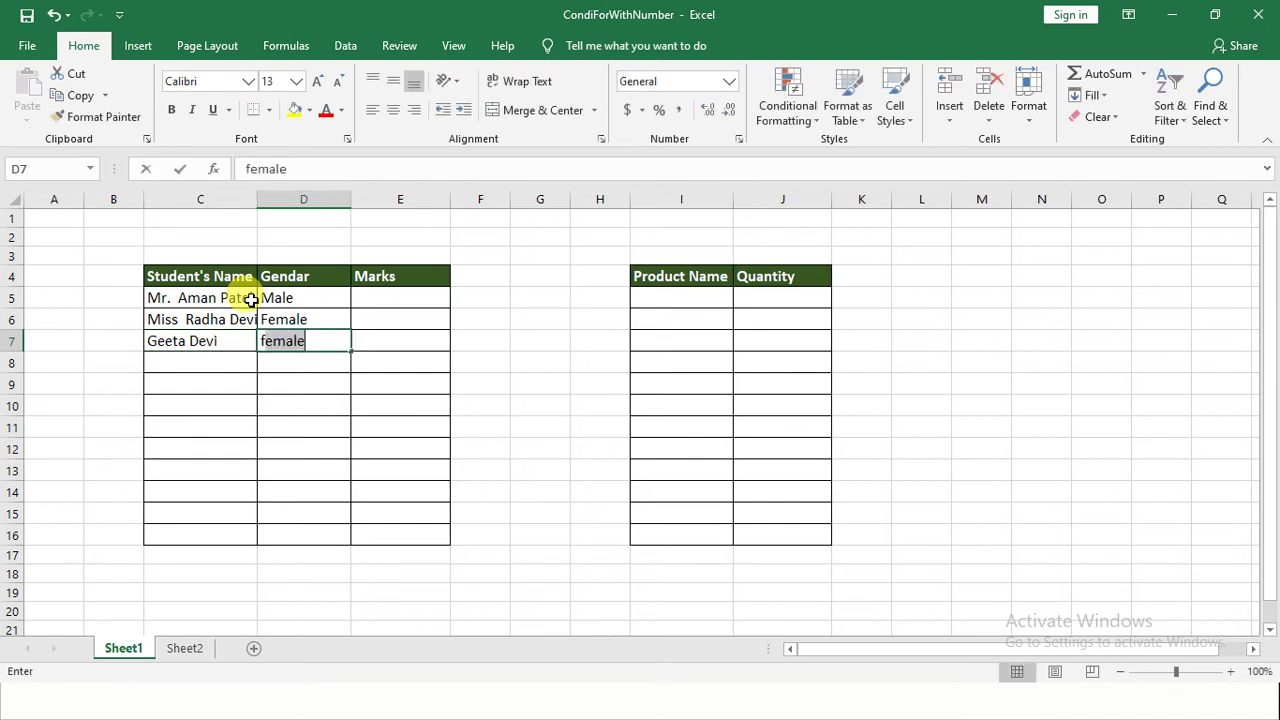
{"action": "key", "text": "Down"}
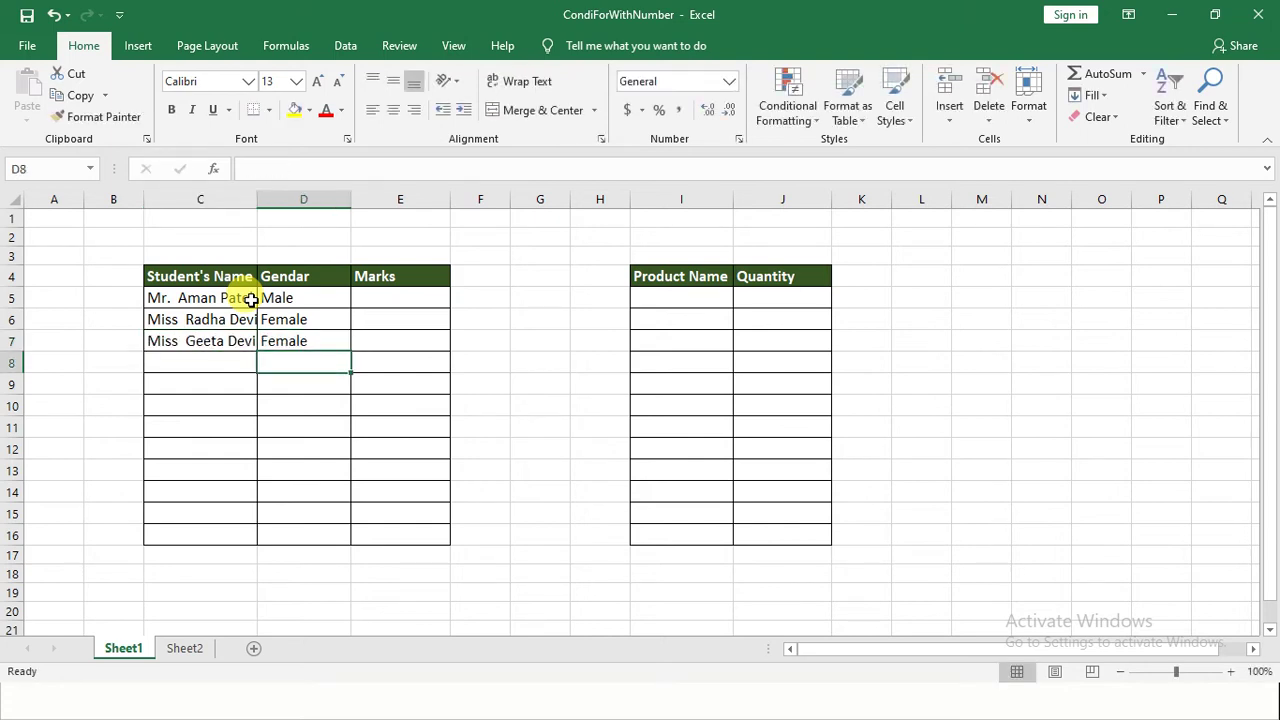
{"action": "key", "text": "Left"}
{"action": "type", "text": "A"}
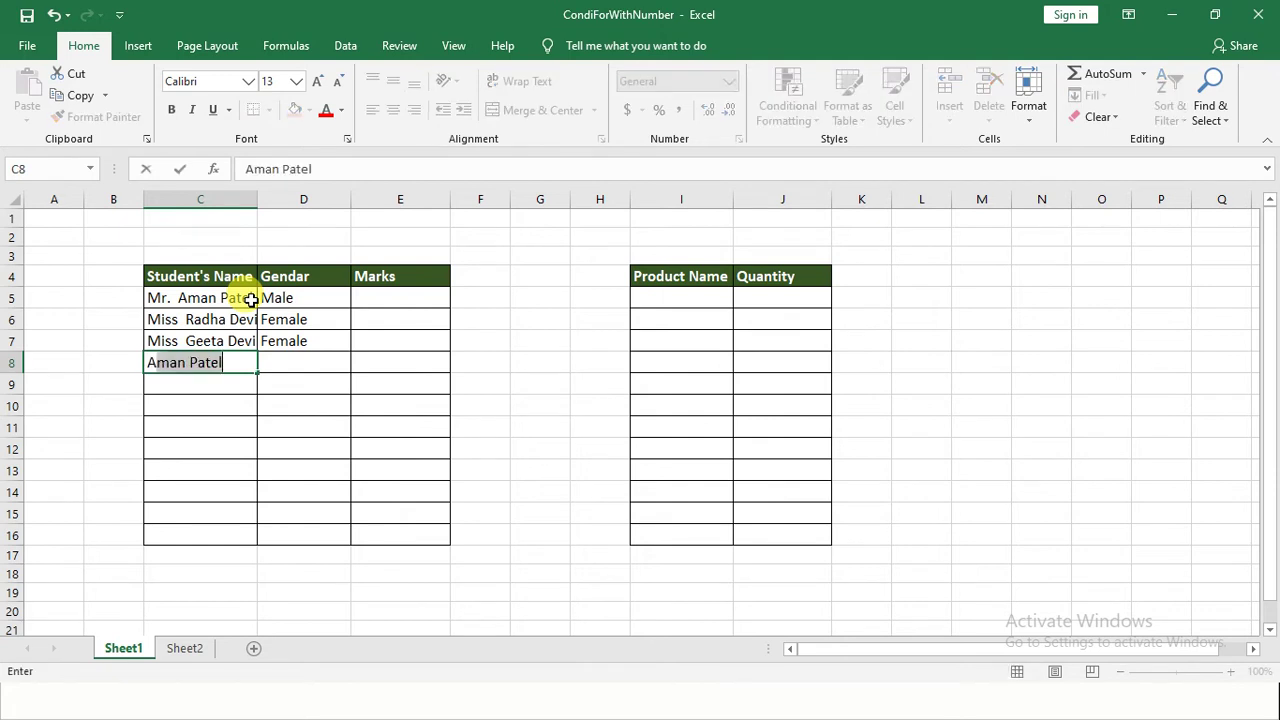
{"action": "type", "text": "lok"}
{"action": "key", "text": "Tab"}
{"action": "type", "text": "m"}
{"action": "key", "text": "Return"}
{"action": "key", "text": "Up"}
{"action": "key", "text": "Up"}
{"action": "key", "text": "Up"}
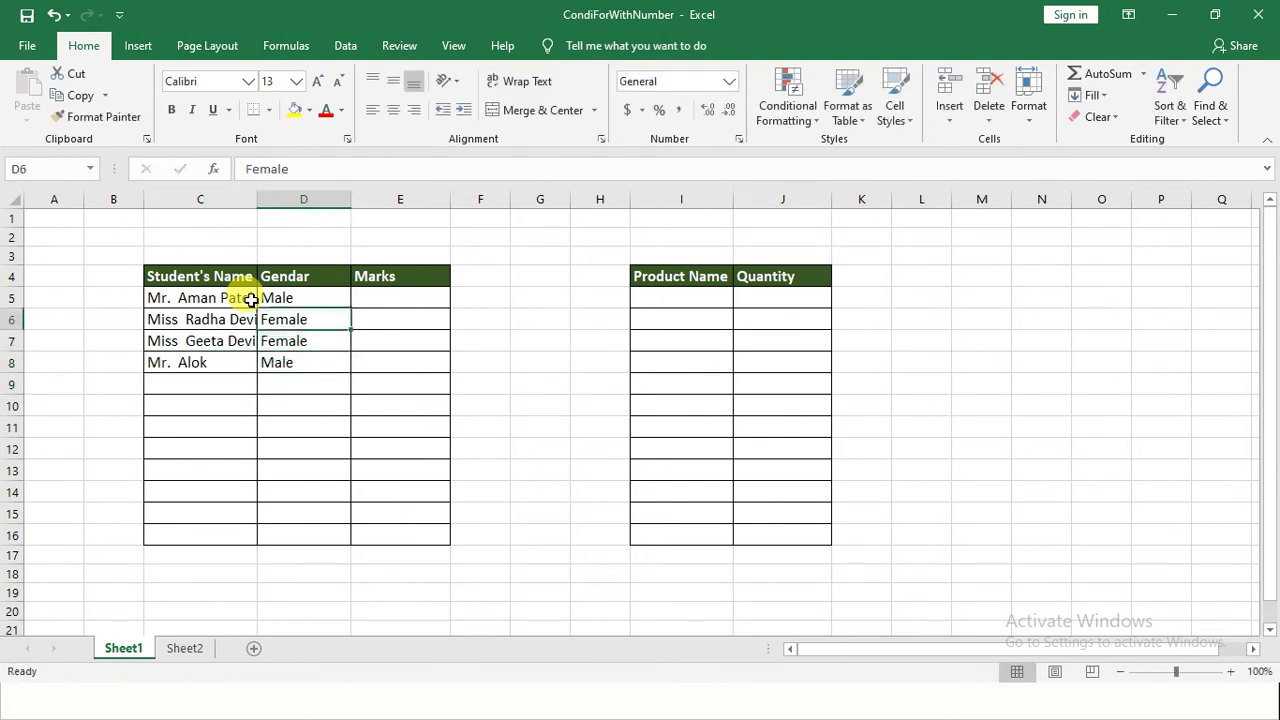
{"action": "key", "text": "Up"}
{"action": "key", "text": "Right"}
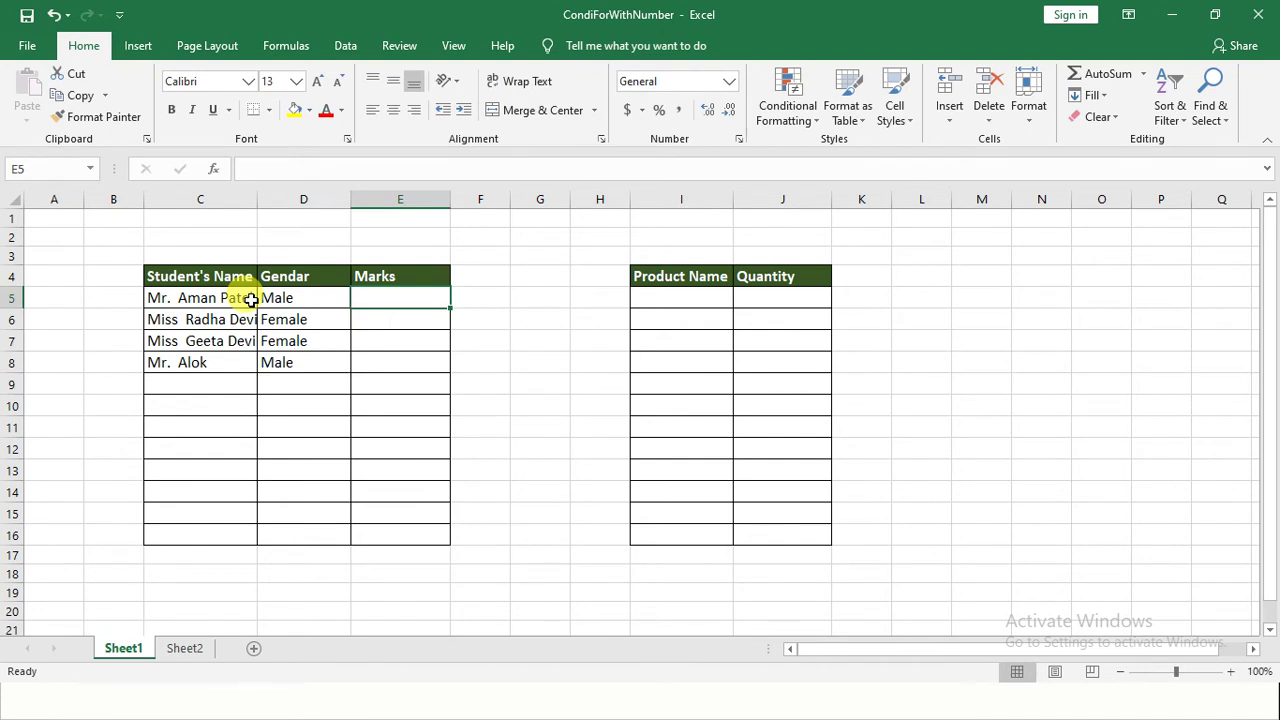
- Enter marks 78 and 15 in the first two Marks cells
{"action": "type", "text": "78"}
{"action": "key", "text": "Return"}
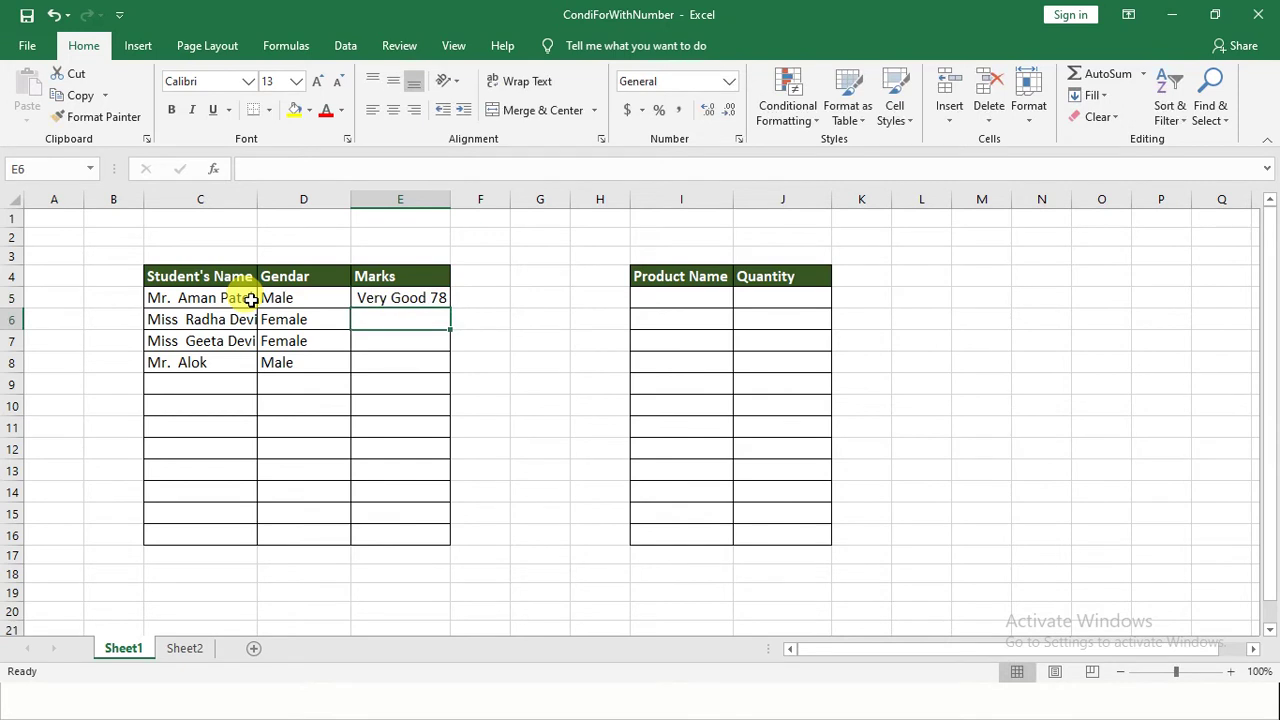
{"action": "type", "text": "15"}
{"action": "key", "text": "Return"}
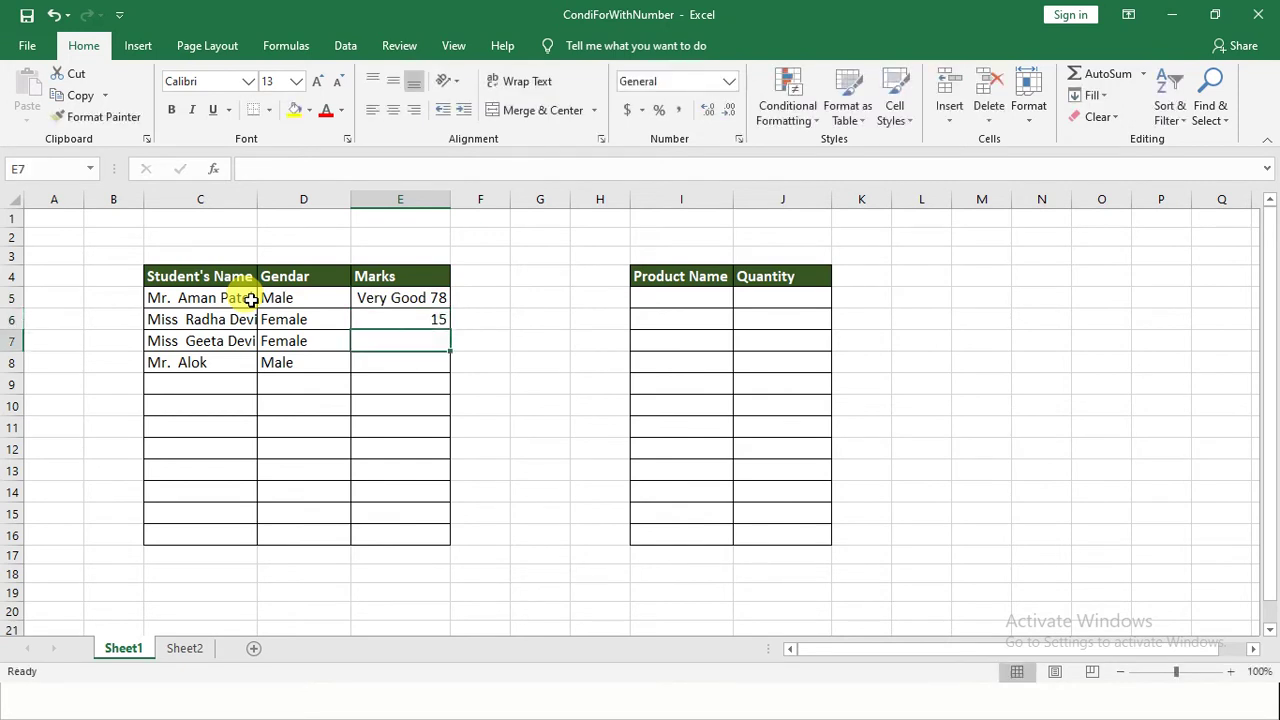
- Enter Quantity values 0.3, 1 and 11, shown as 0.3 Grams, 1.0 Kilo Gram, 11.0 Kilo Gram
{"action": "key", "text": "Right"}
{"action": "key", "text": "Right"}
{"action": "key", "text": "Right"}
{"action": "key", "text": "Right"}
{"action": "key", "text": "Right"}
{"action": "key", "text": "Up"}
{"action": "key", "text": "Up"}
{"action": "key", "text": "Left"}
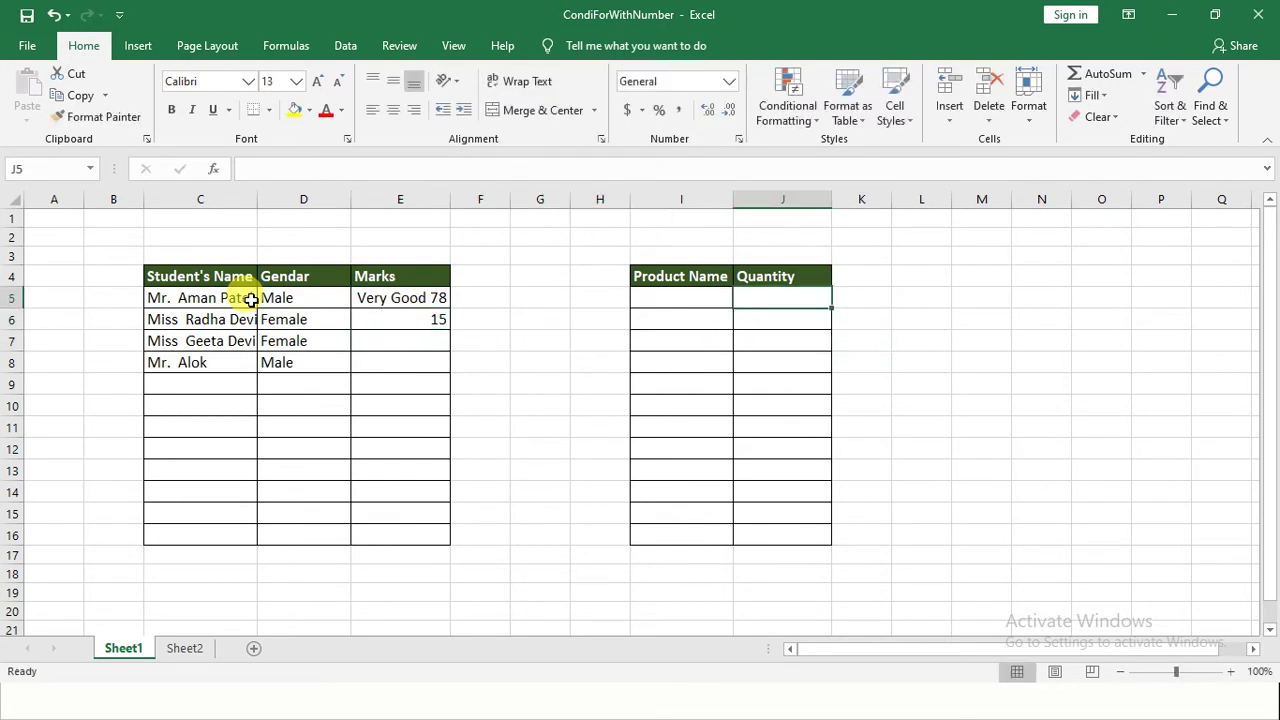
{"action": "type", "text": "0.3"}
{"action": "key", "text": "Return"}
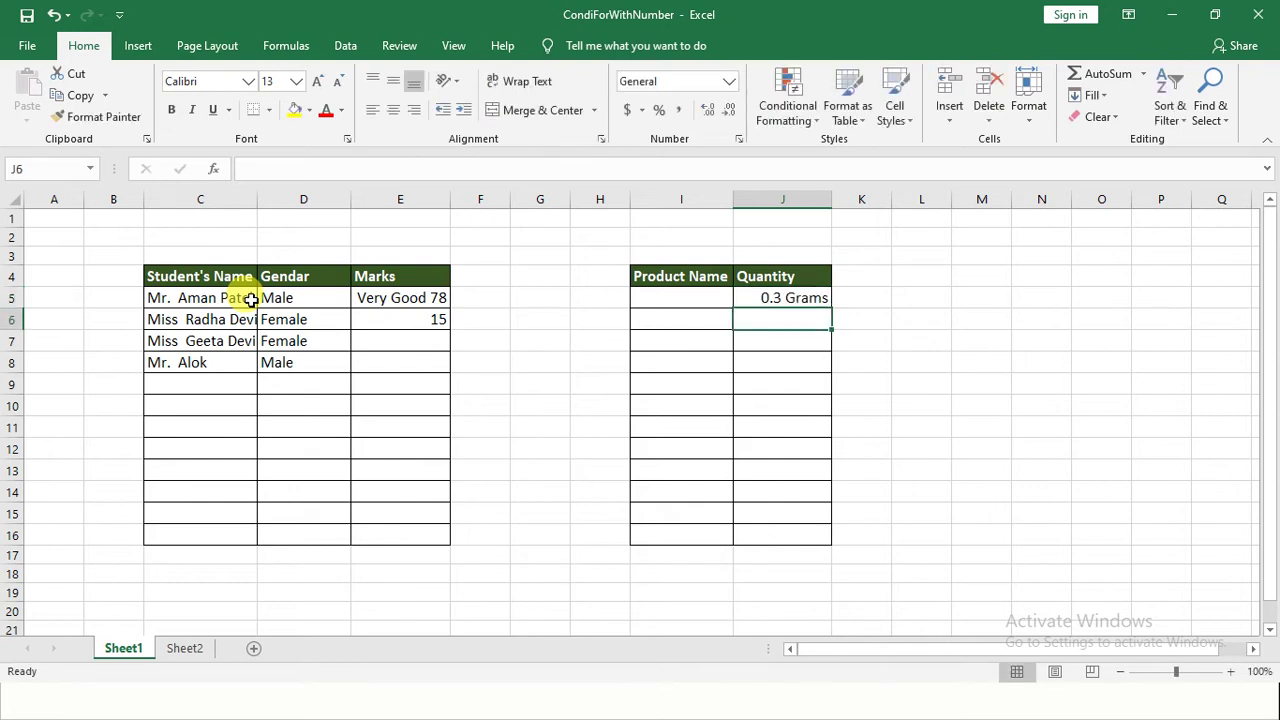
{"action": "type", "text": "1"}
{"action": "key", "text": "Return"}
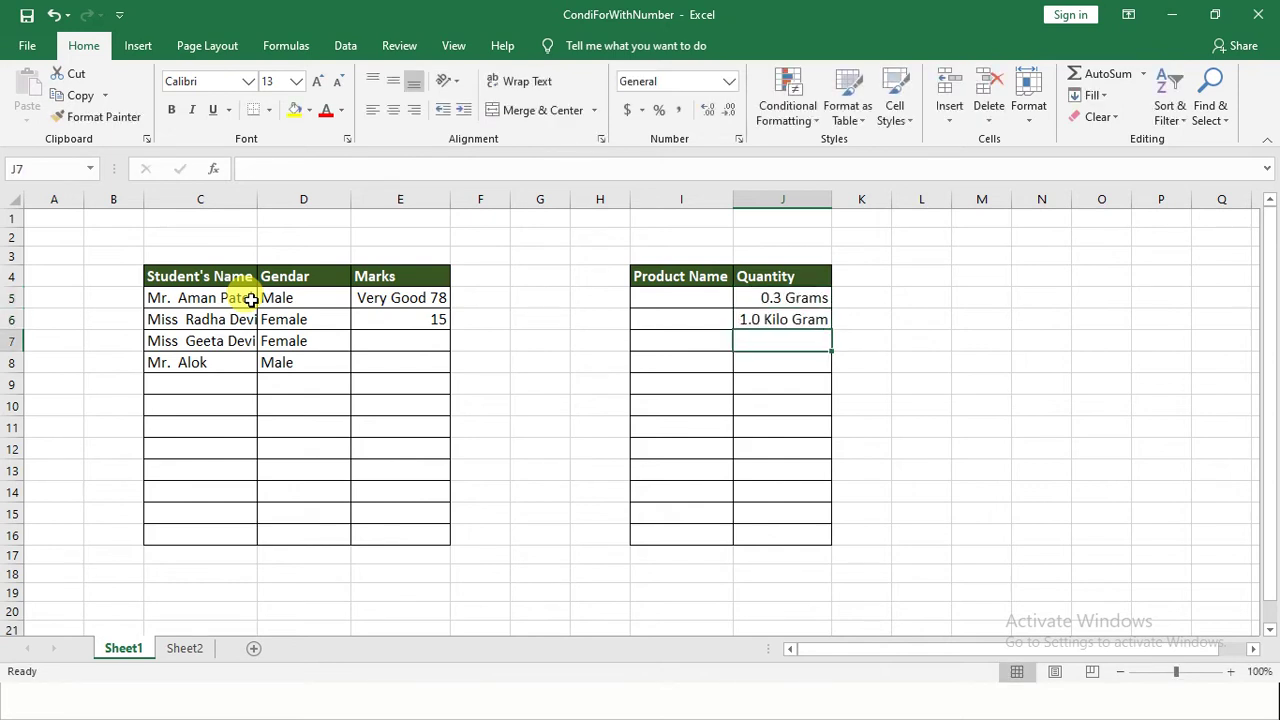
{"action": "type", "text": "11"}
{"action": "key", "text": "Return"}
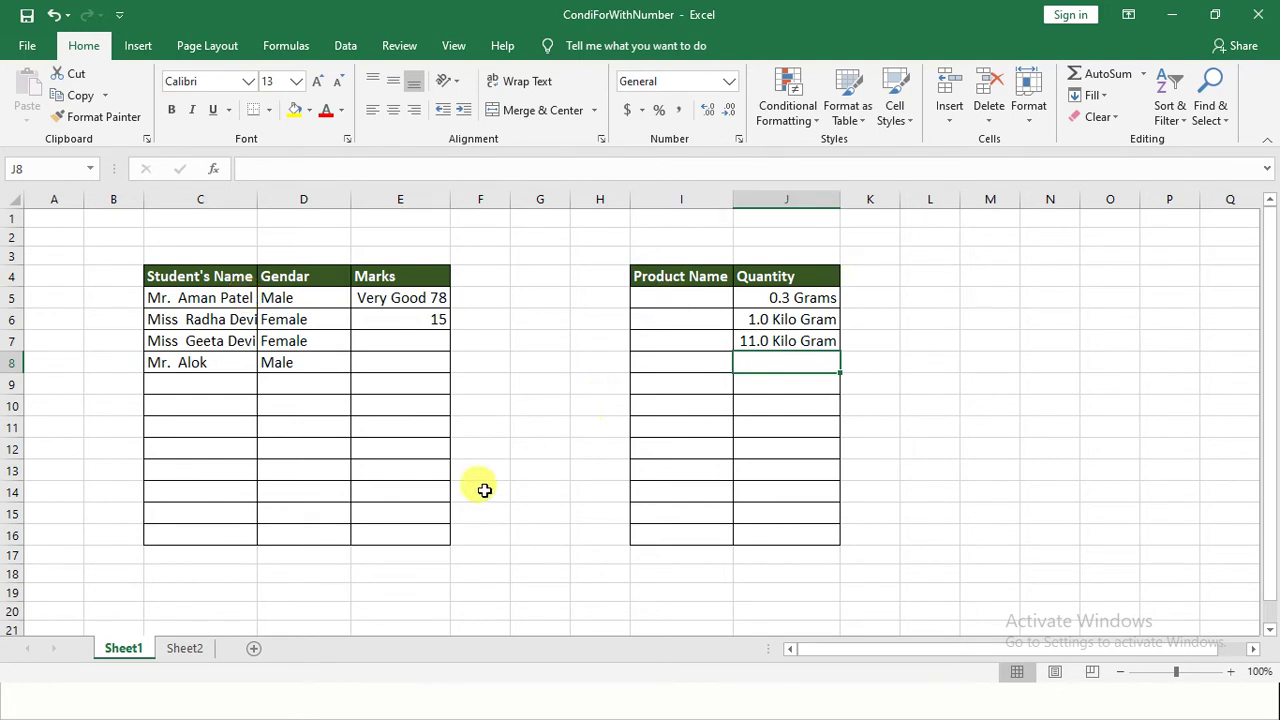
- Switch to Sheet2 with its blank tables
{"action": "left_click", "coordinate": [196, 649]}
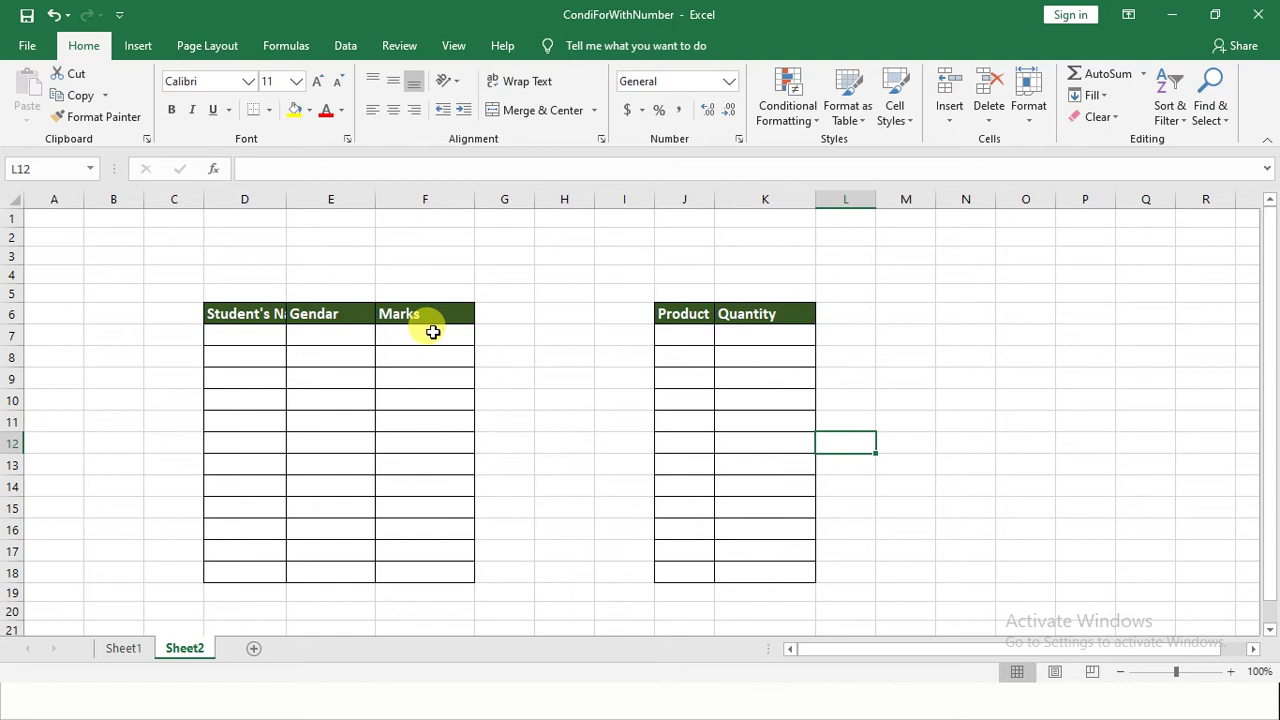
{"action": "key", "text": "alt+Tab"}
{"action": "key", "text": "alt+Tab"}
{"action": "key", "text": "alt+Tab"}
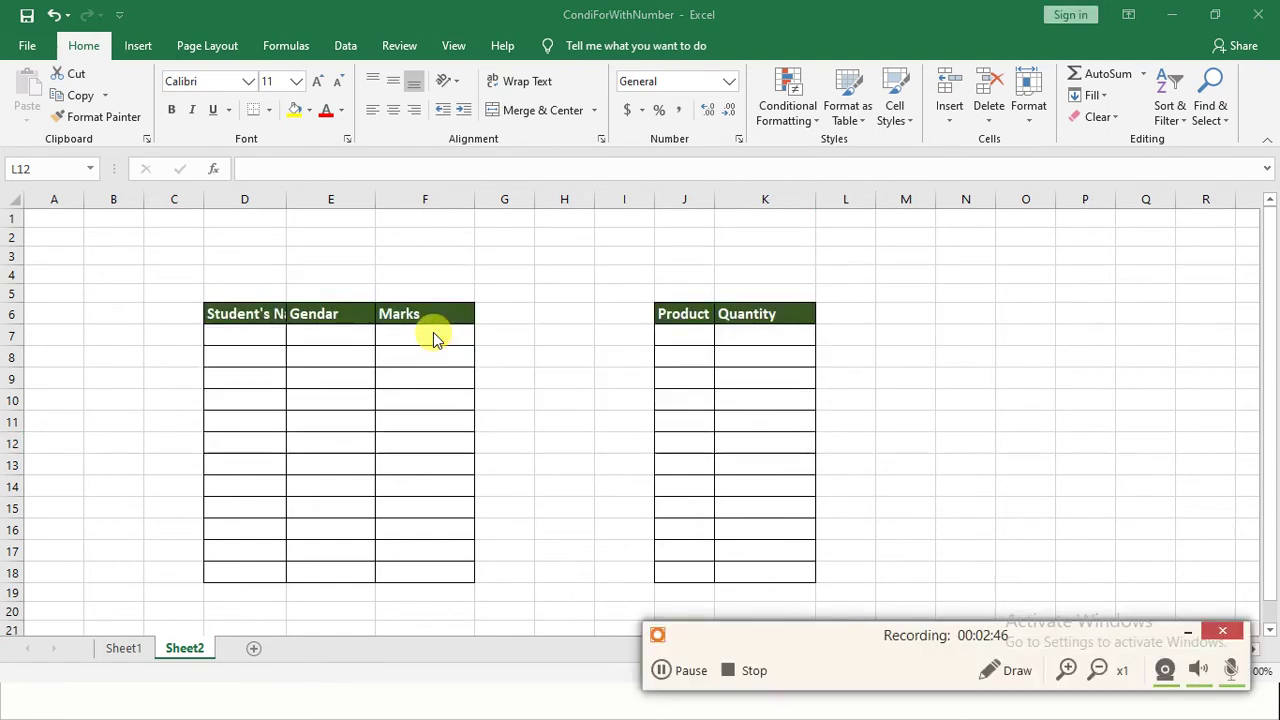
{"action": "left_click", "coordinate": [1066, 669]}
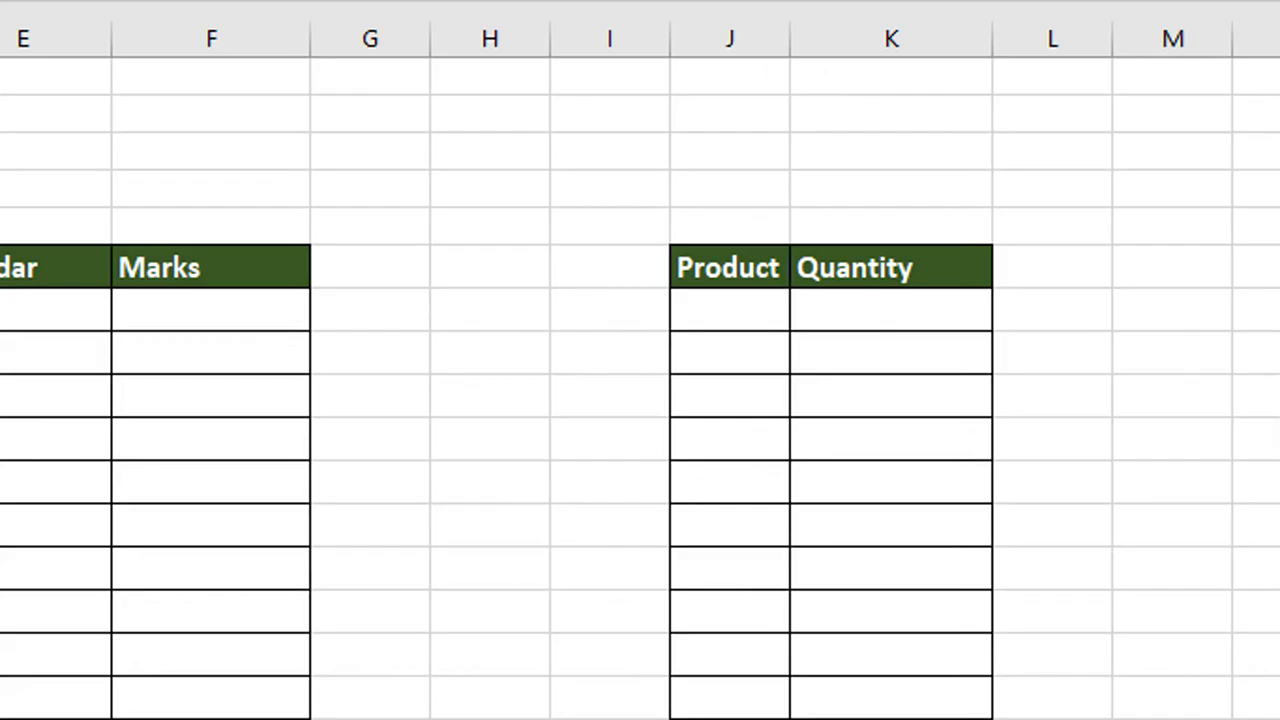
{"action": "left_click", "coordinate": [1052, 524]}
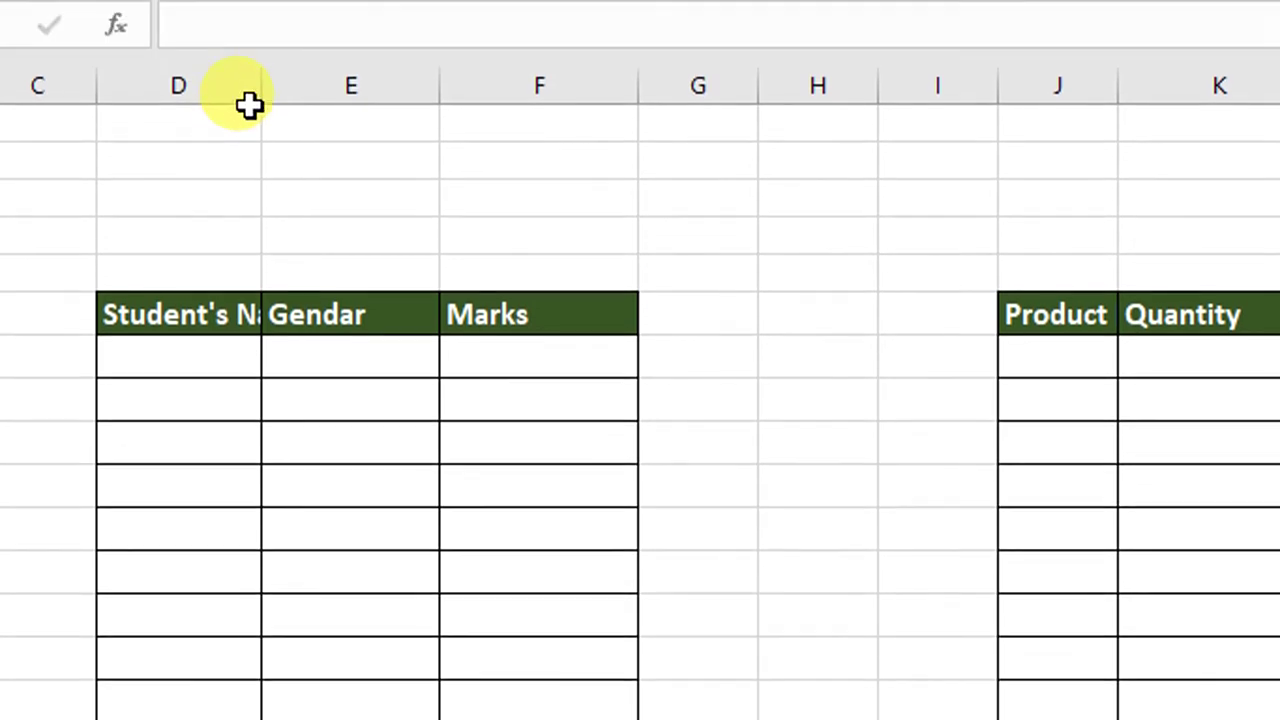
- Autofit the Student's Name column and select the name cells below its header
{"action": "double_click", "coordinate": [261, 94]}
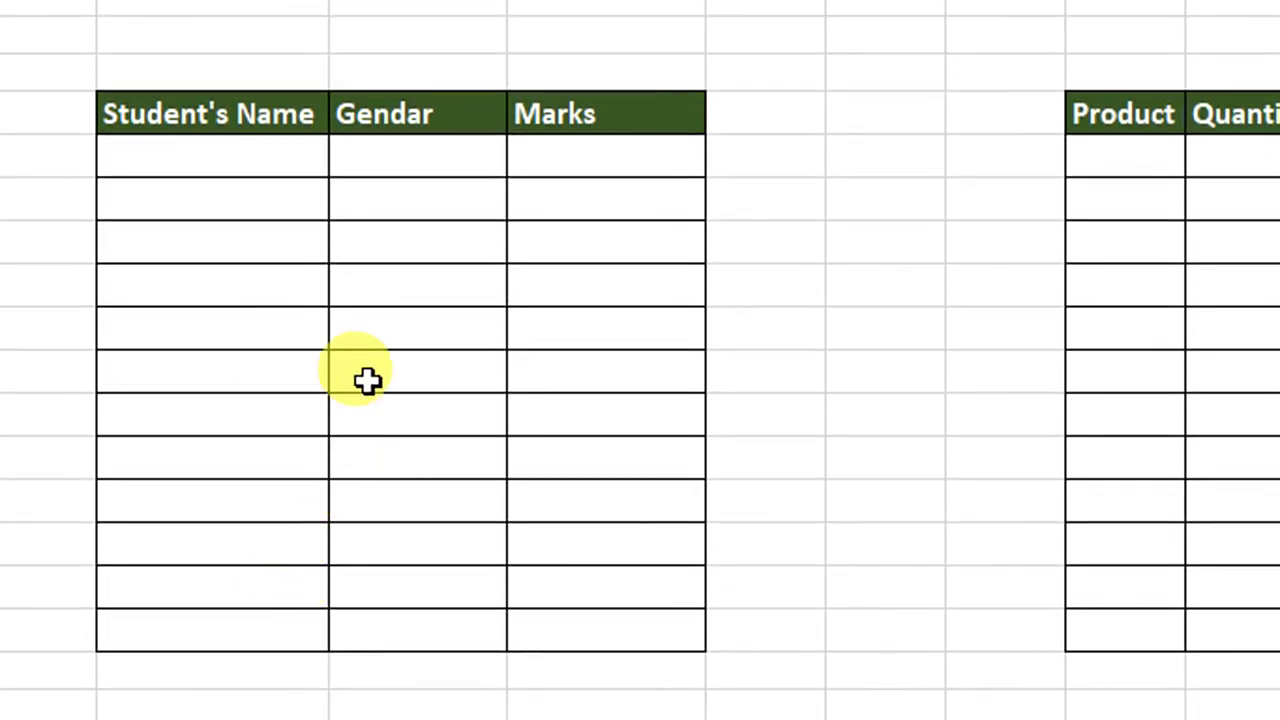
{"action": "left_click", "coordinate": [274, 165]}
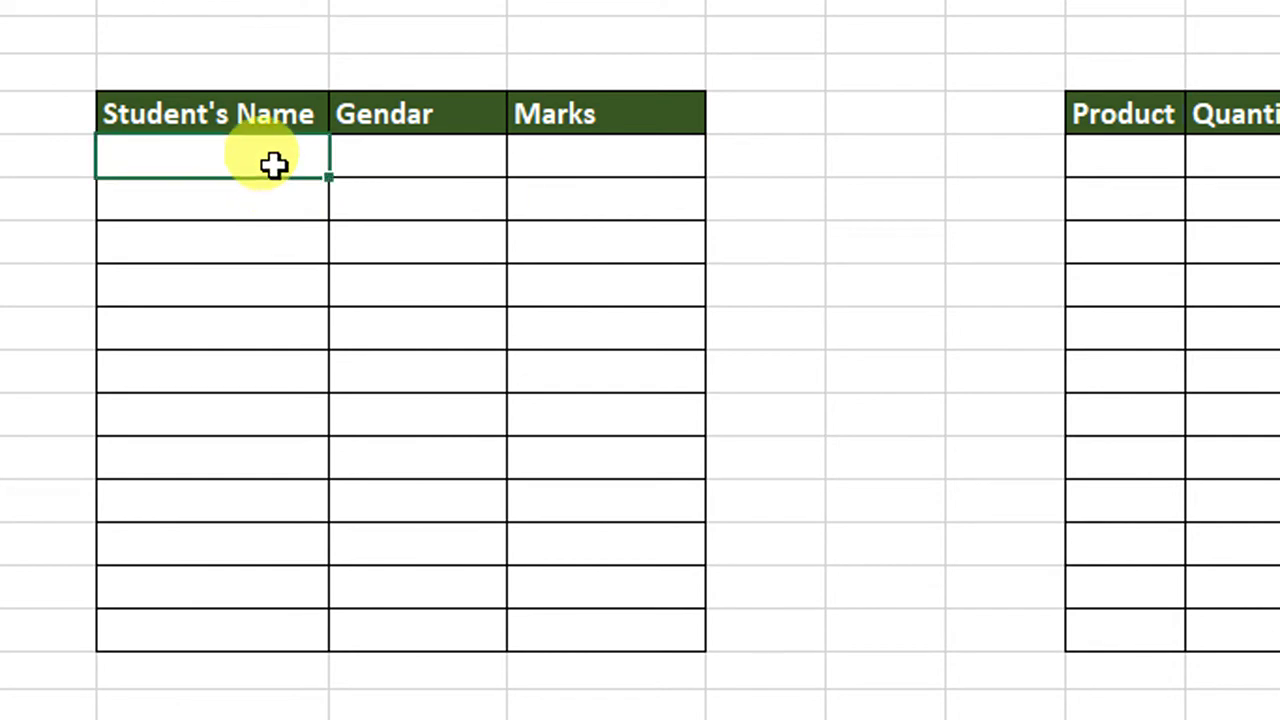
{"action": "key", "text": "shift+Down"}
{"action": "key", "text": "shift+Down"}
{"action": "key", "text": "shift+Down"}
{"action": "key", "text": "shift+Down"}
{"action": "key", "text": "shift+Down"}
{"action": "key", "text": "shift+Down"}
{"action": "key", "text": "shift+Down"}
{"action": "key", "text": "shift+Down"}
{"action": "key", "text": "shift+Down"}
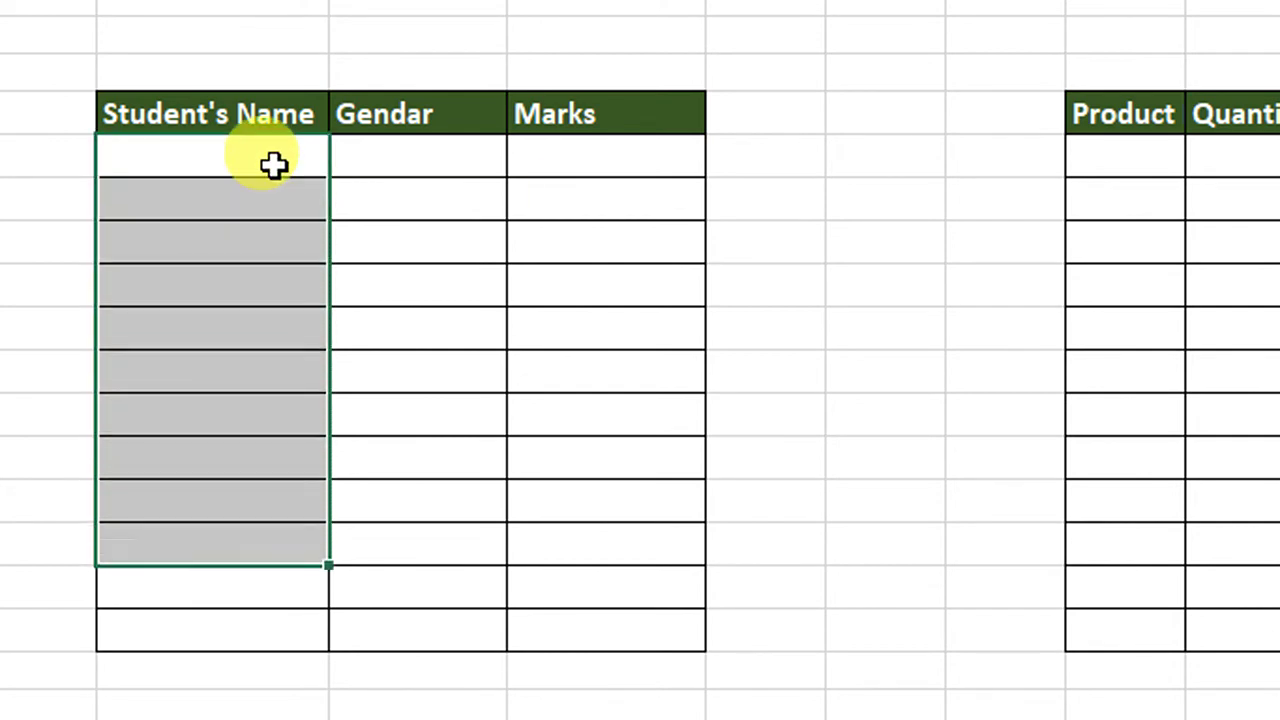
{"action": "key", "text": "shift+Down"}
{"action": "key", "text": "shift+Down"}
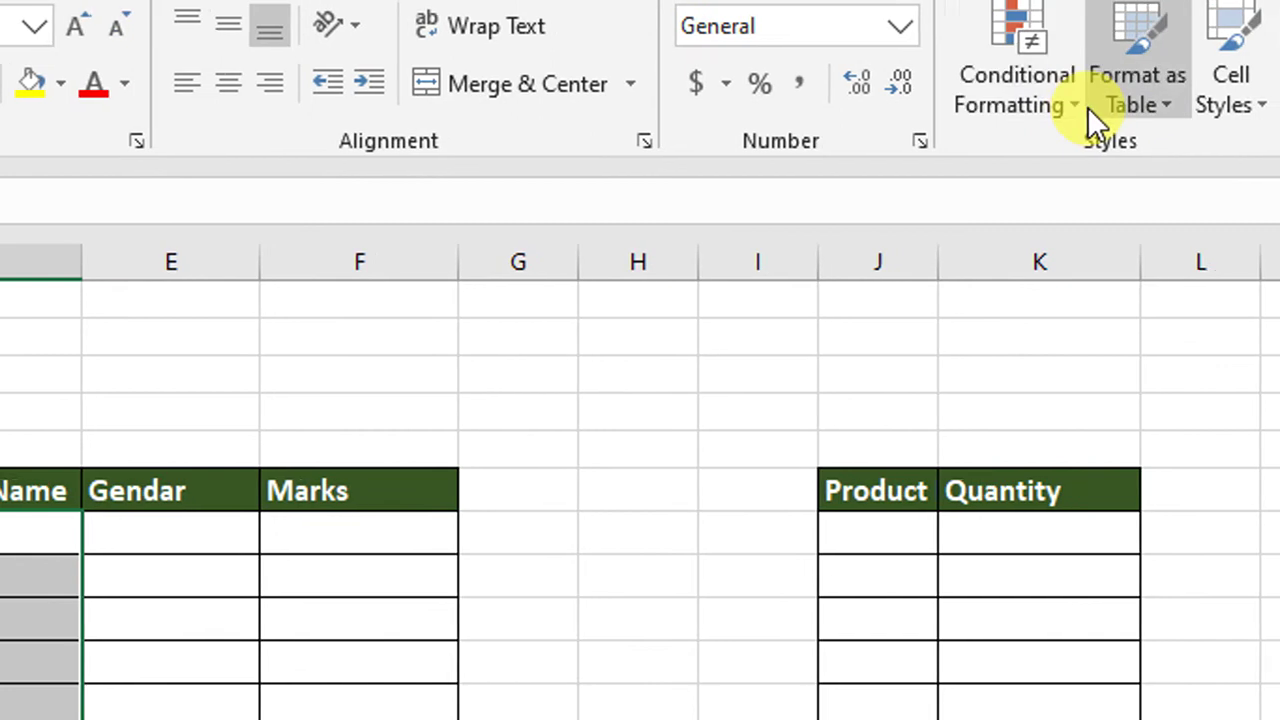
- Start a new conditional formatting rule of the 'Use a formula' type
{"action": "left_click", "coordinate": [1067, 107]}
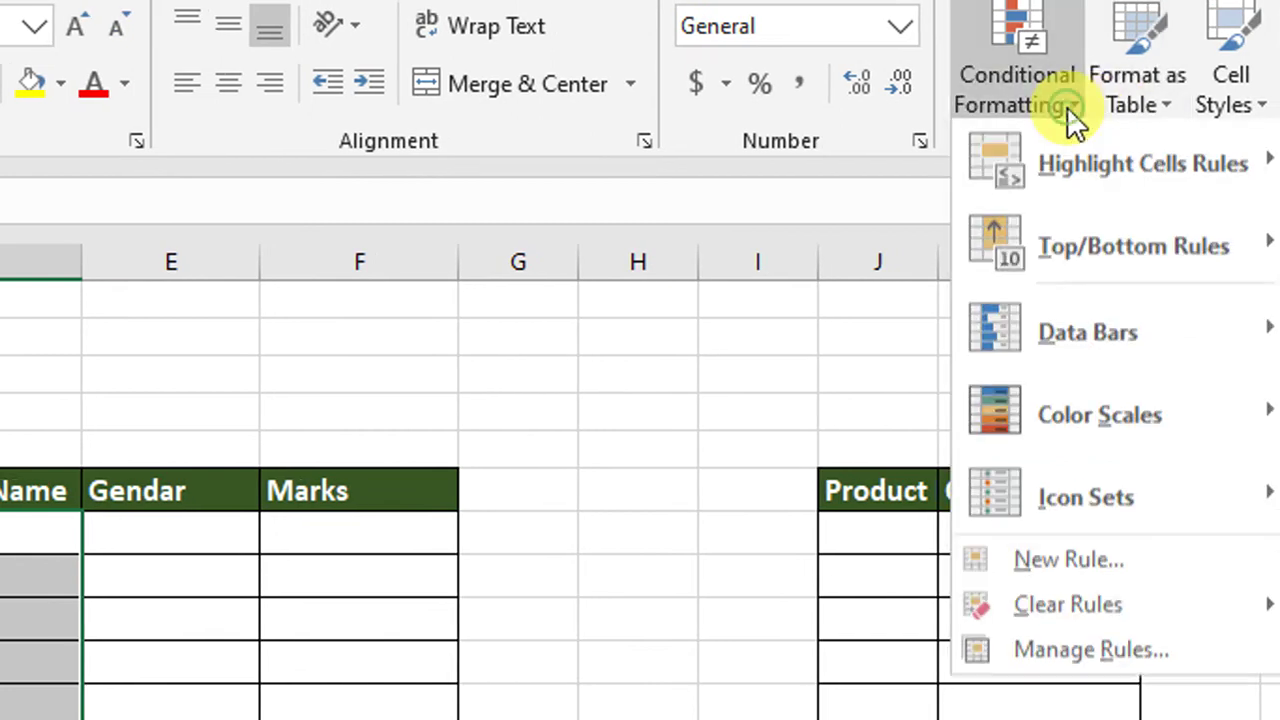
{"action": "left_click", "coordinate": [994, 560]}
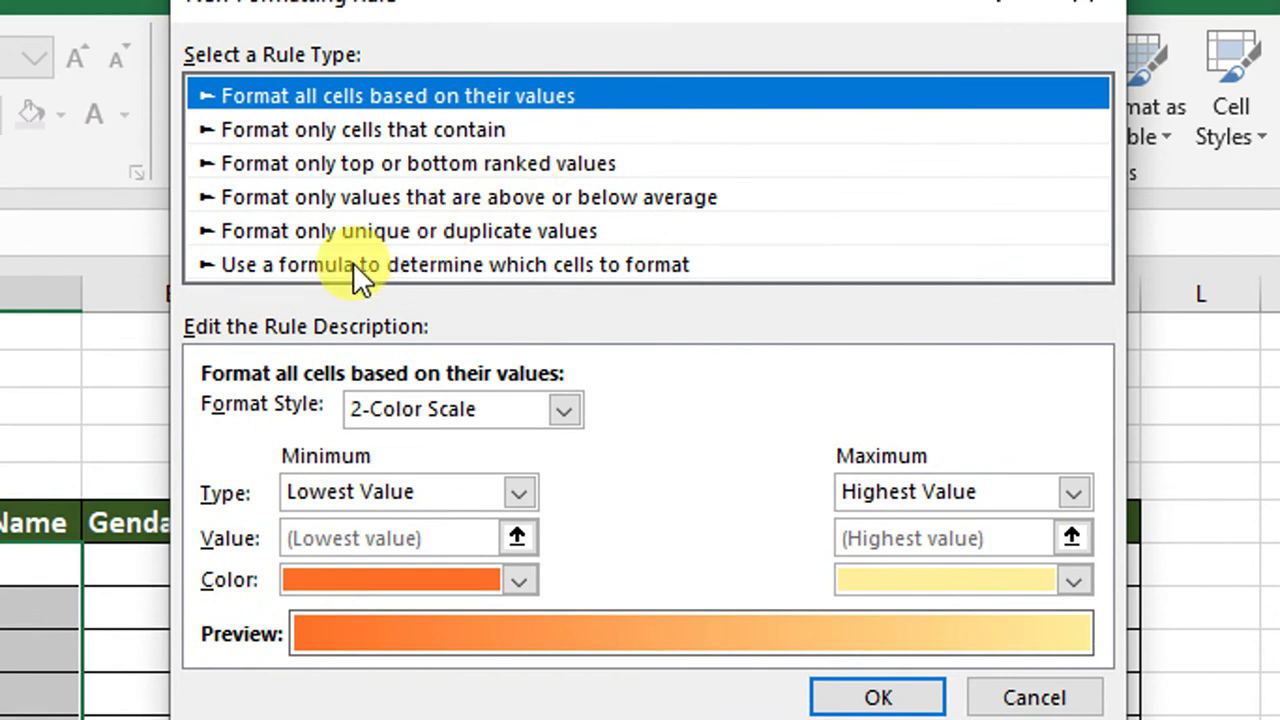
{"action": "left_click", "coordinate": [360, 270]}
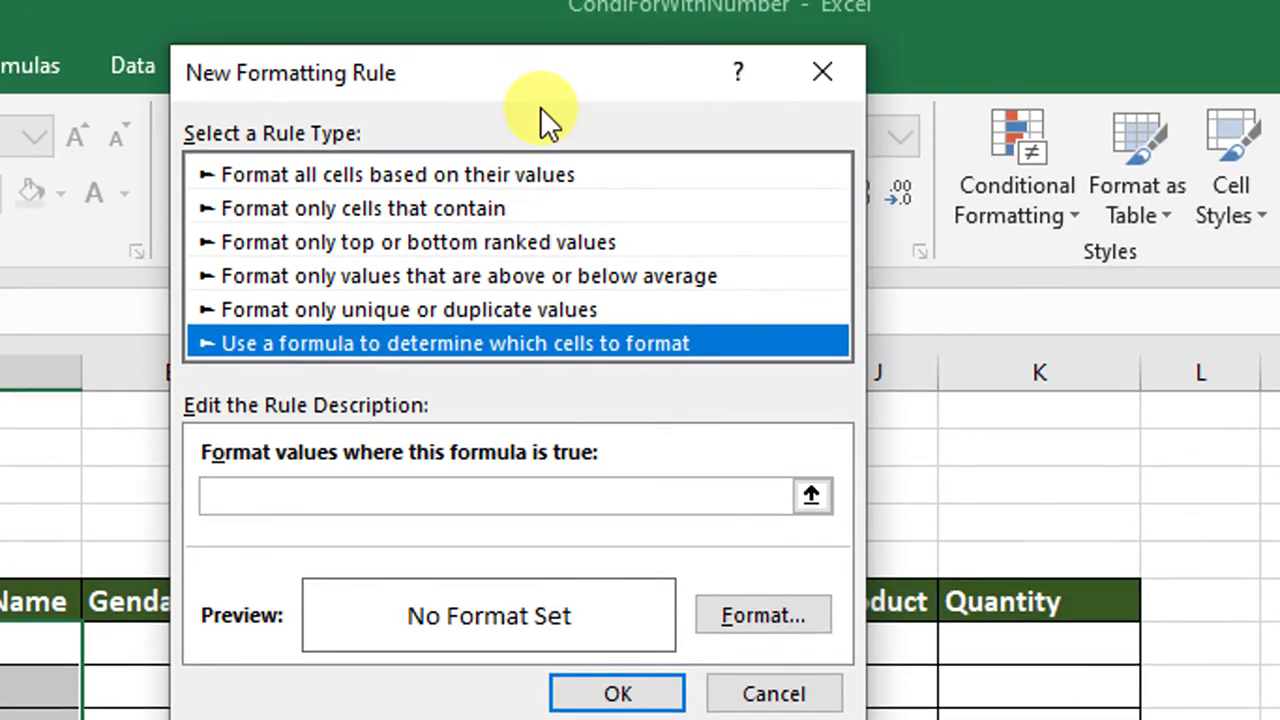
{"action": "left_click_drag", "start_coordinate": [538, 118], "coordinate": [886, 392]}
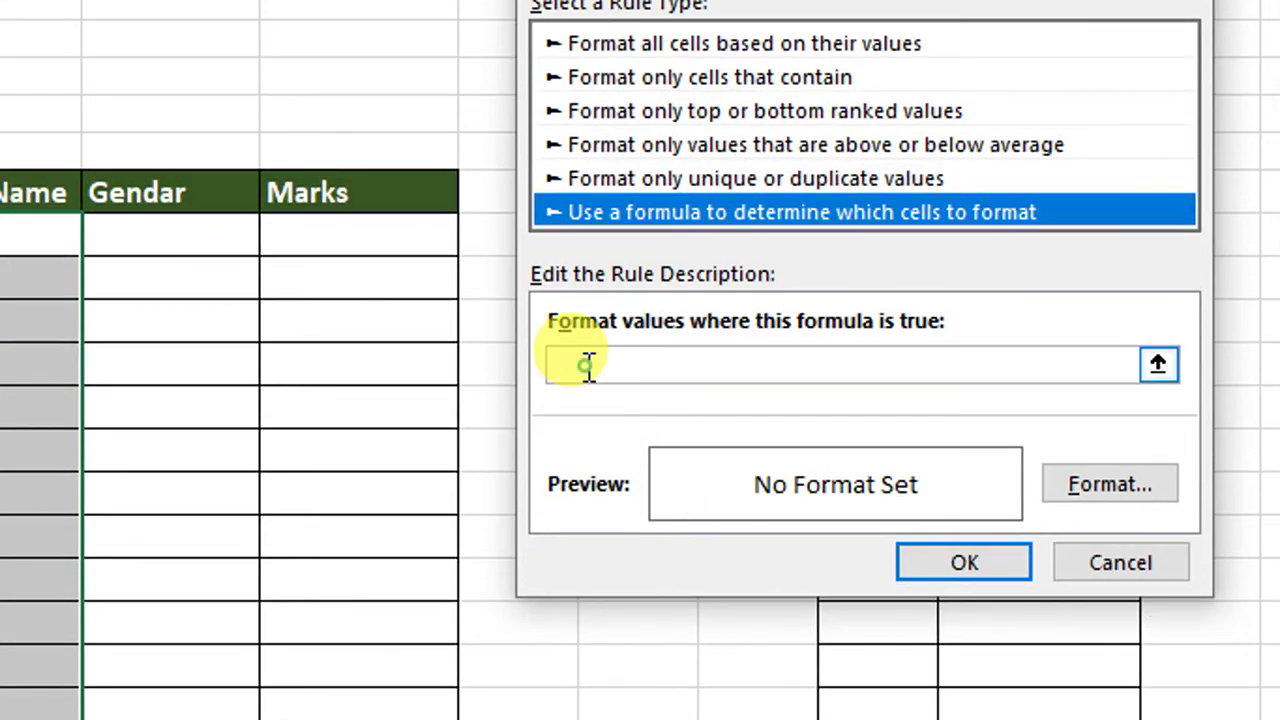
- Enter the rule formula =$E7="Male" with a relative row reference
{"action": "left_click", "coordinate": [589, 367]}
{"action": "type", "text": "="}
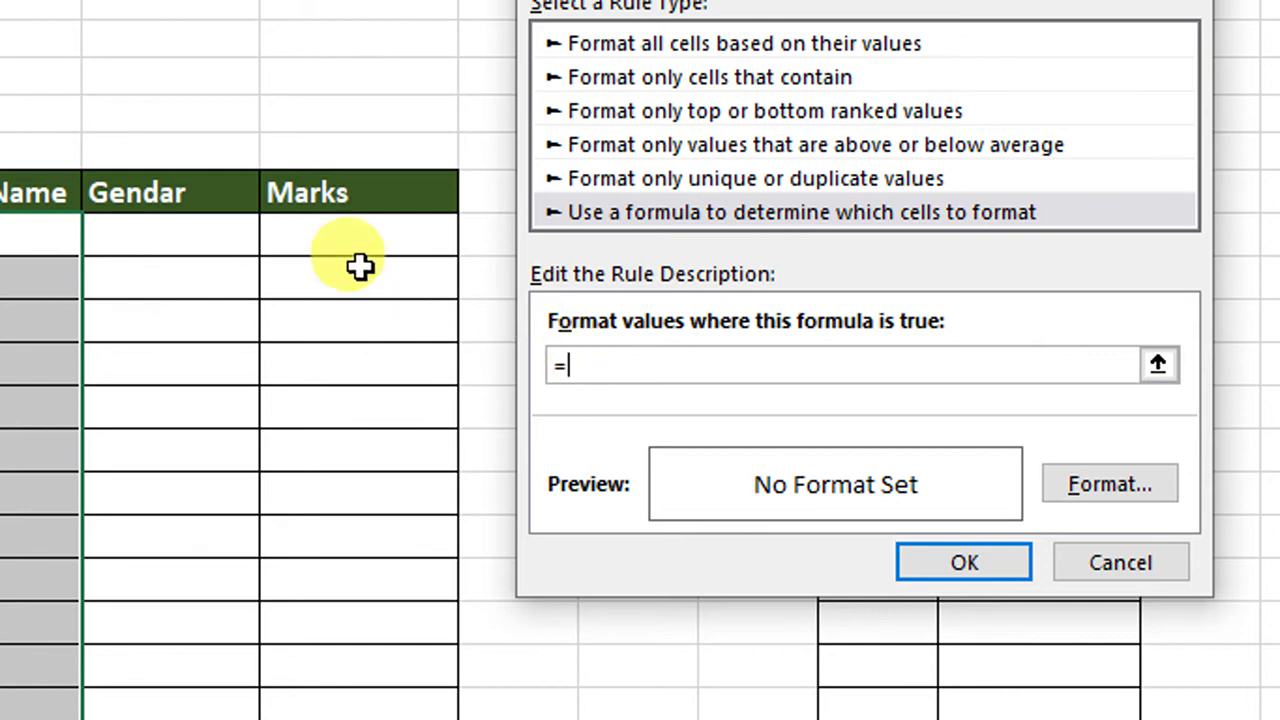
{"action": "left_click", "coordinate": [223, 241]}
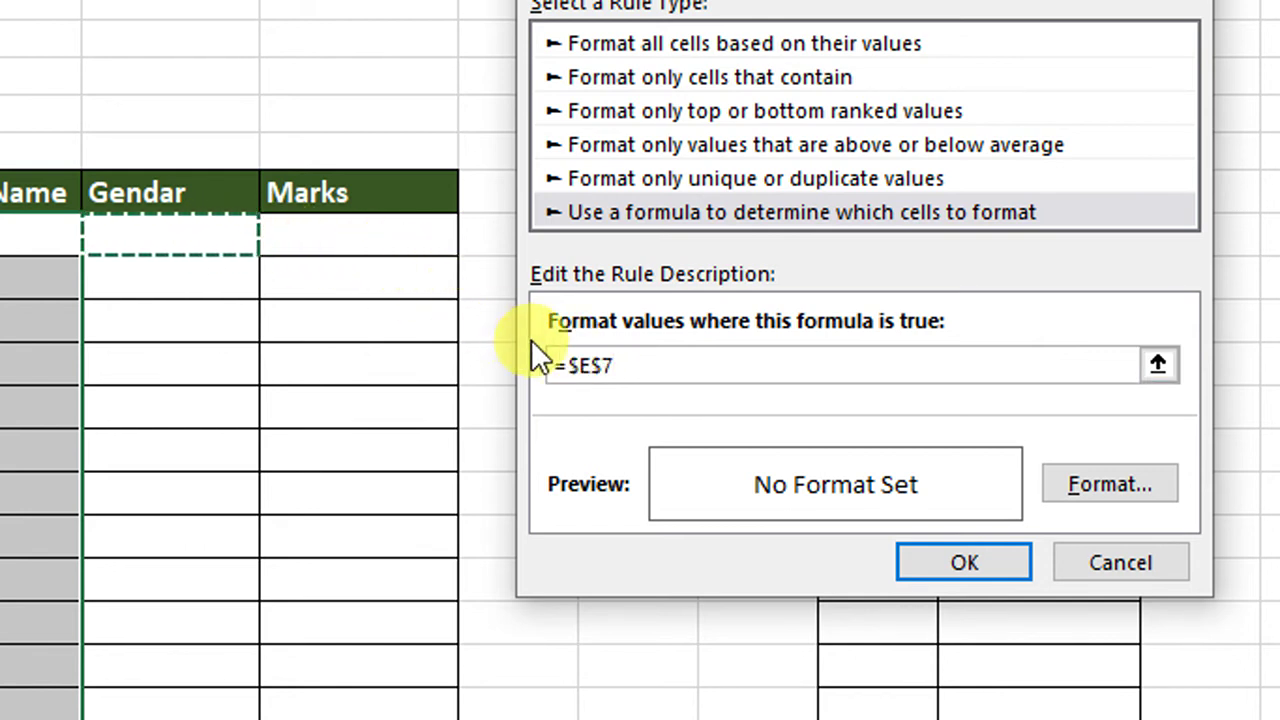
{"action": "left_click", "coordinate": [603, 365]}
{"action": "key", "text": "BackSpace"}
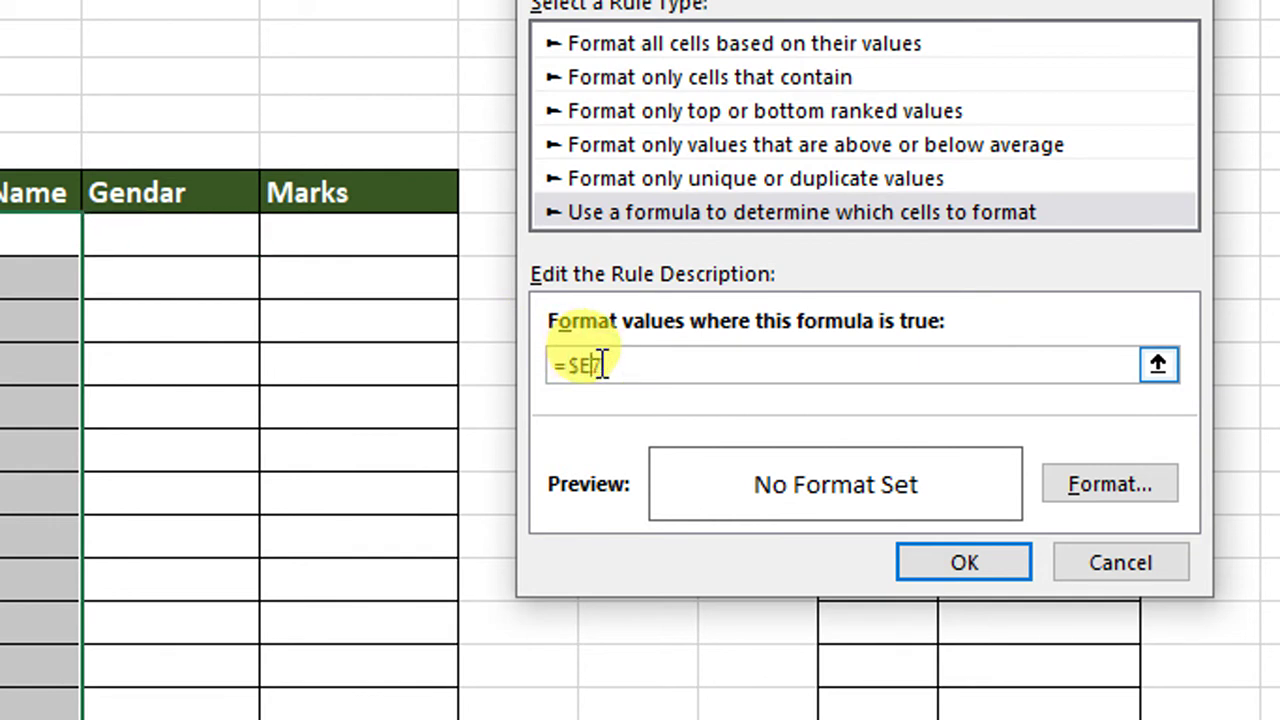
{"action": "left_click", "coordinate": [626, 365]}
{"action": "type", "text": "=\"Ma"}
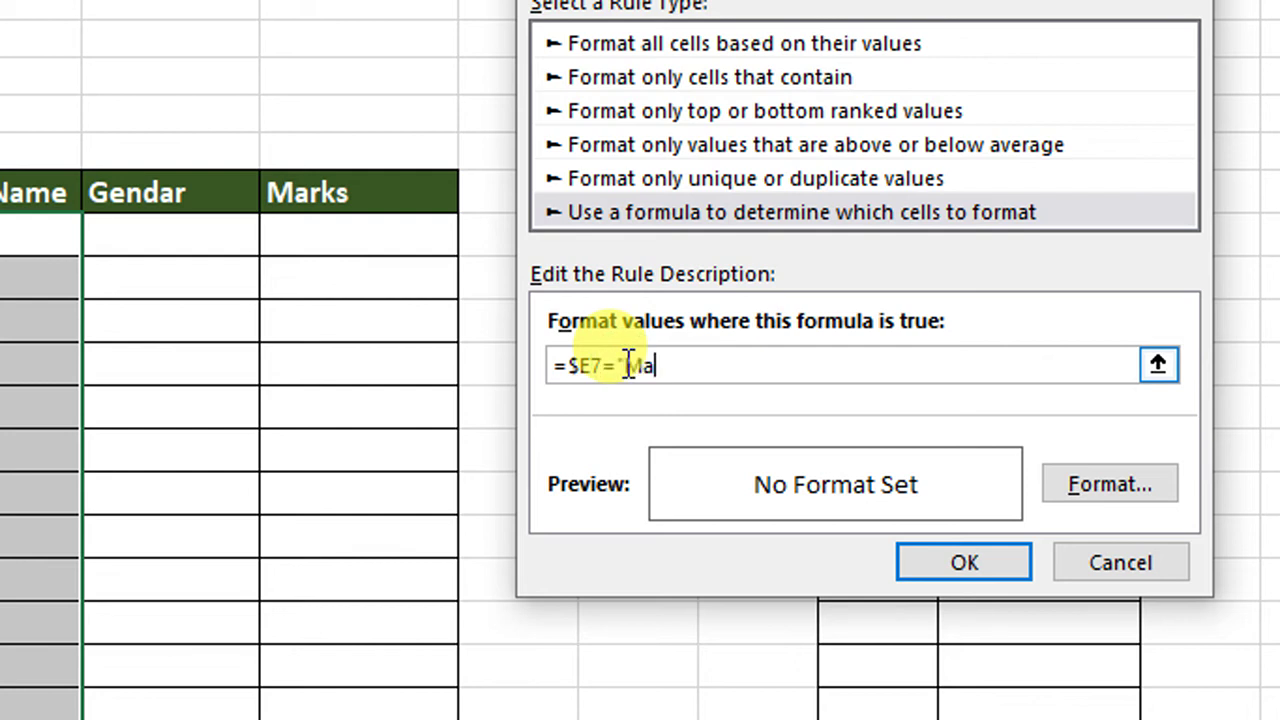
{"action": "type", "text": "le"}
{"action": "type", "text": "\""}
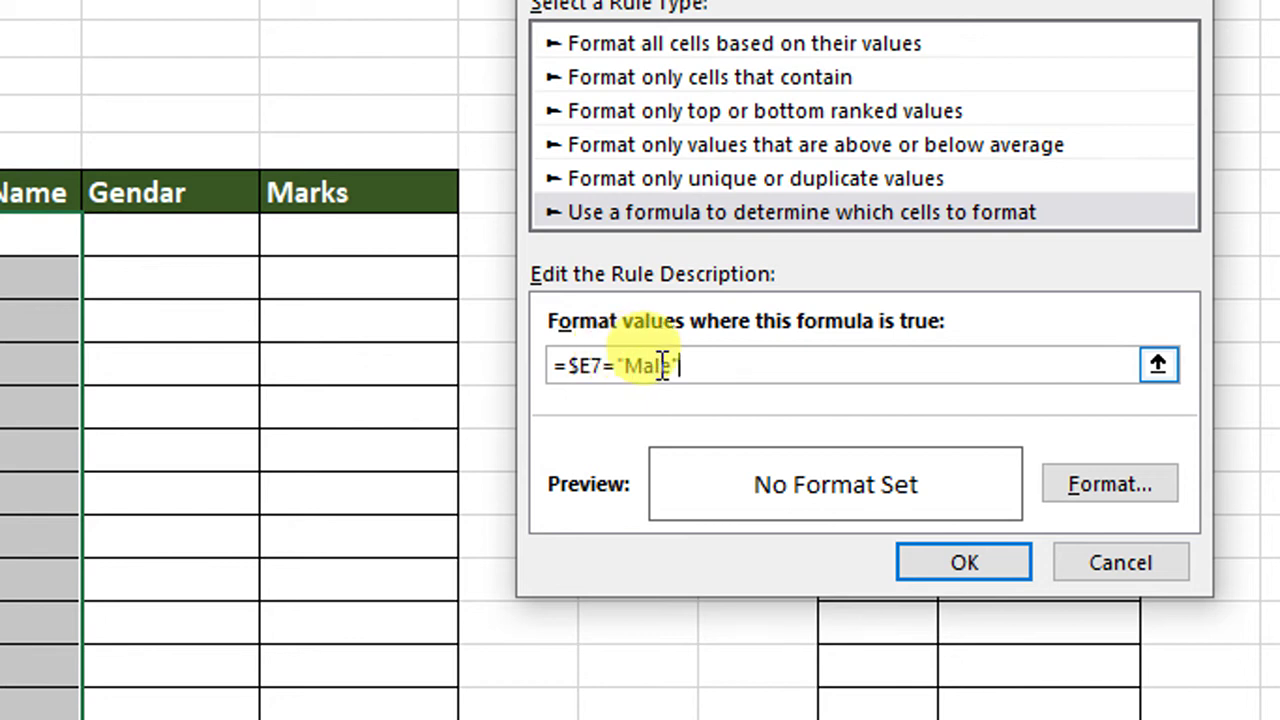
{"action": "left_click_drag", "start_coordinate": [700, 366], "coordinate": [535, 368]}
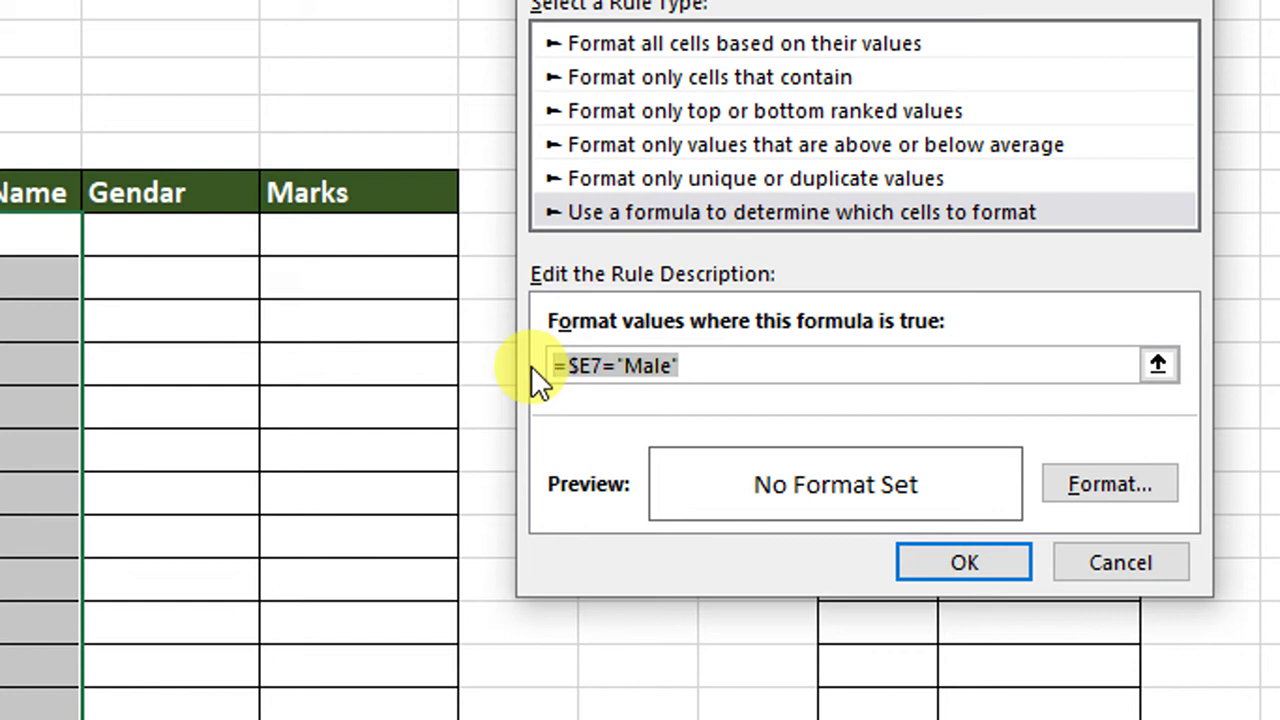
- Give the Male rule the custom number format "Mr. "@ and save the rule
{"action": "left_click", "coordinate": [1086, 484]}
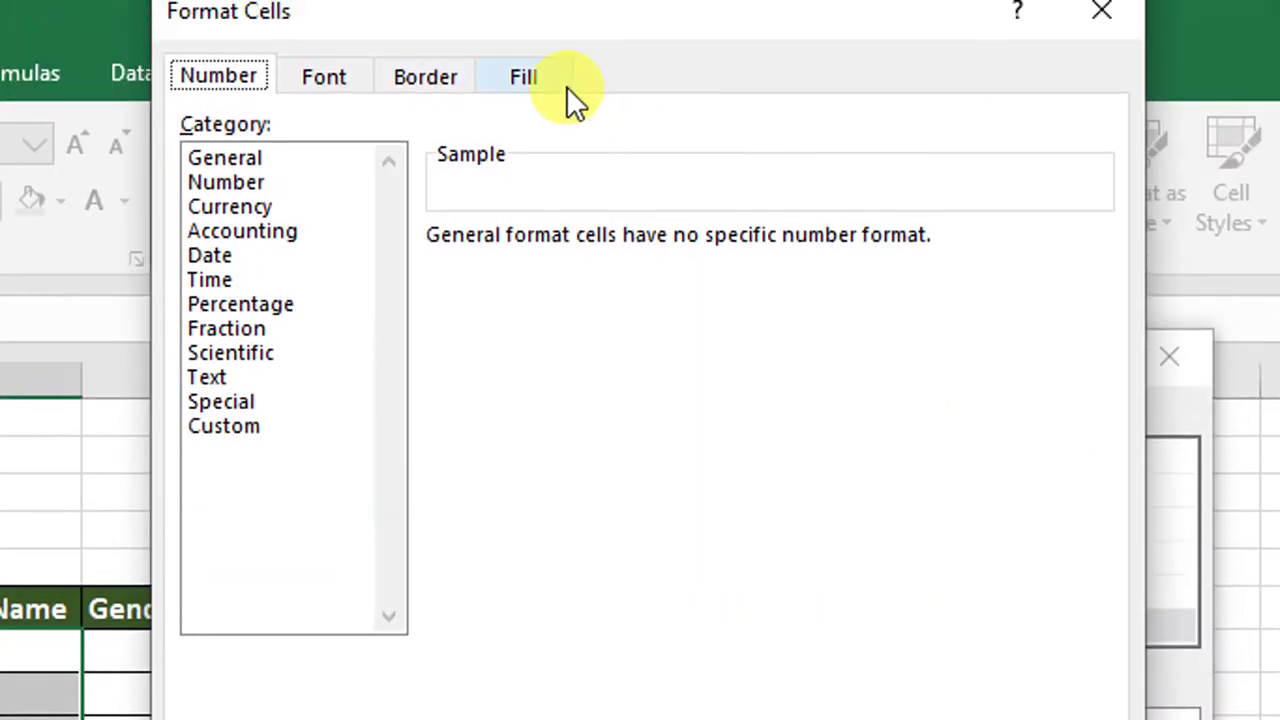
{"action": "left_click", "coordinate": [538, 95]}
{"action": "left_click", "coordinate": [440, 95]}
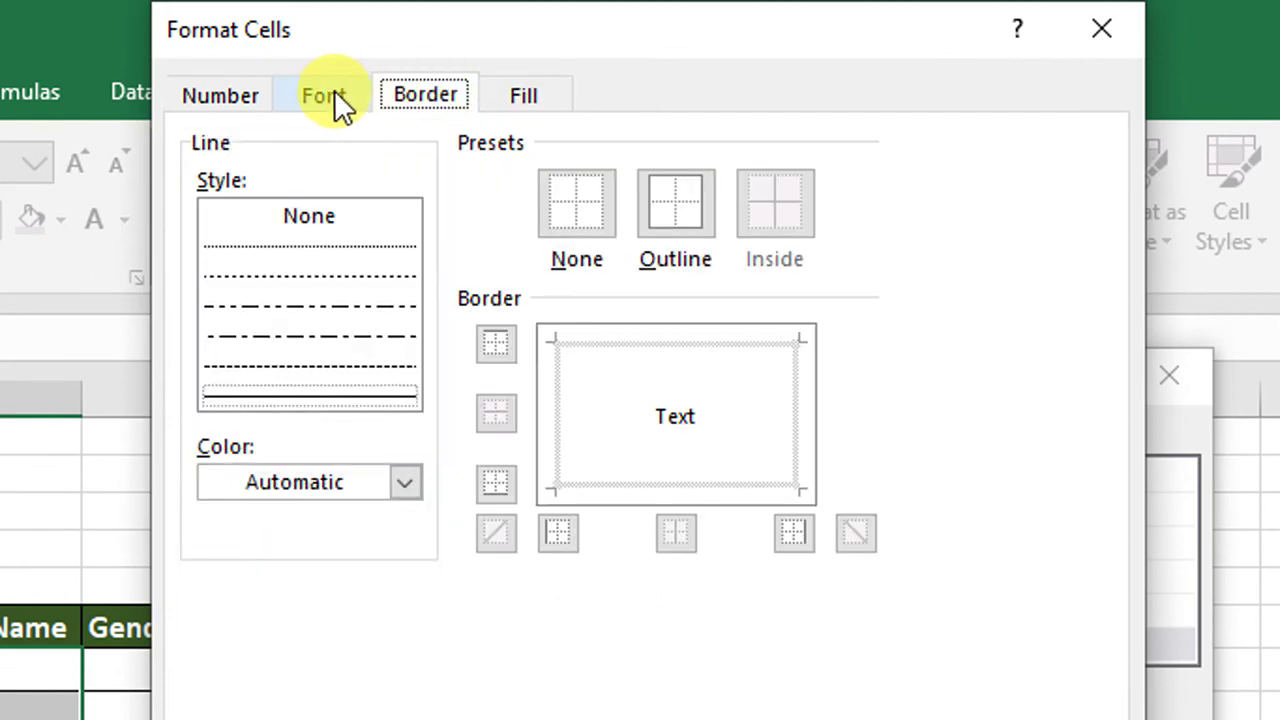
{"action": "left_click", "coordinate": [334, 95]}
{"action": "left_click", "coordinate": [225, 97]}
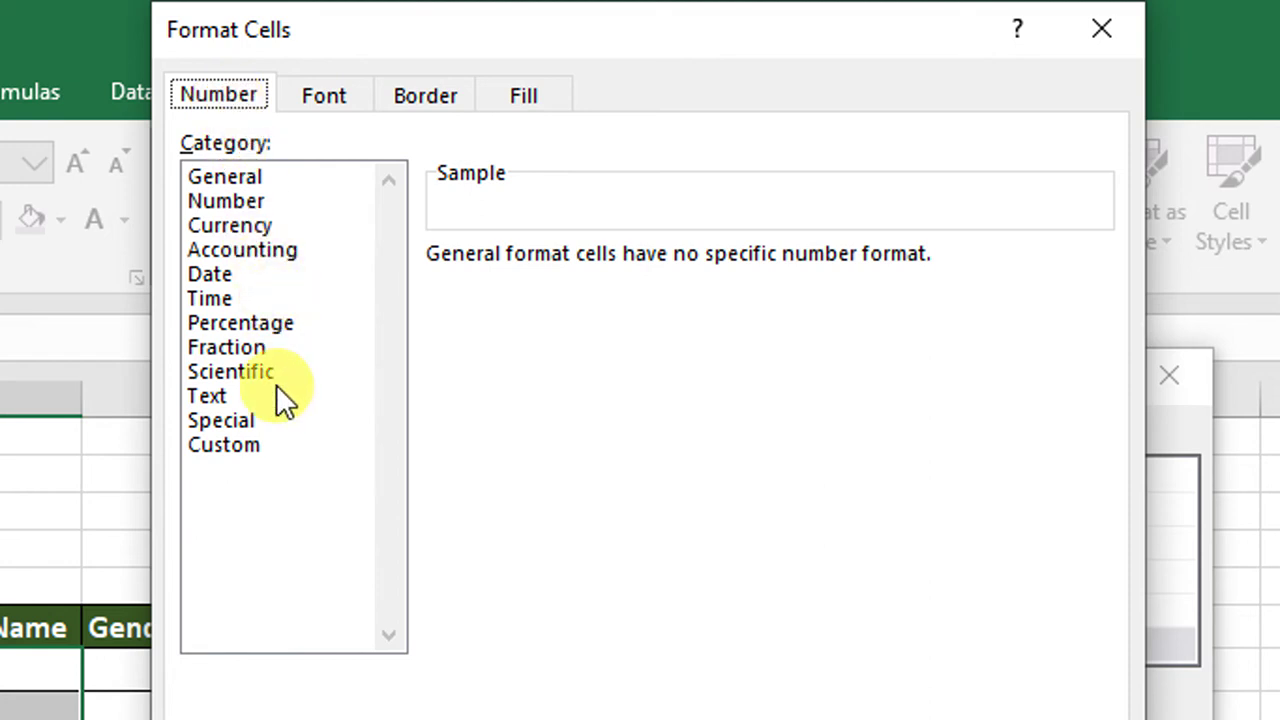
{"action": "left_click", "coordinate": [276, 448]}
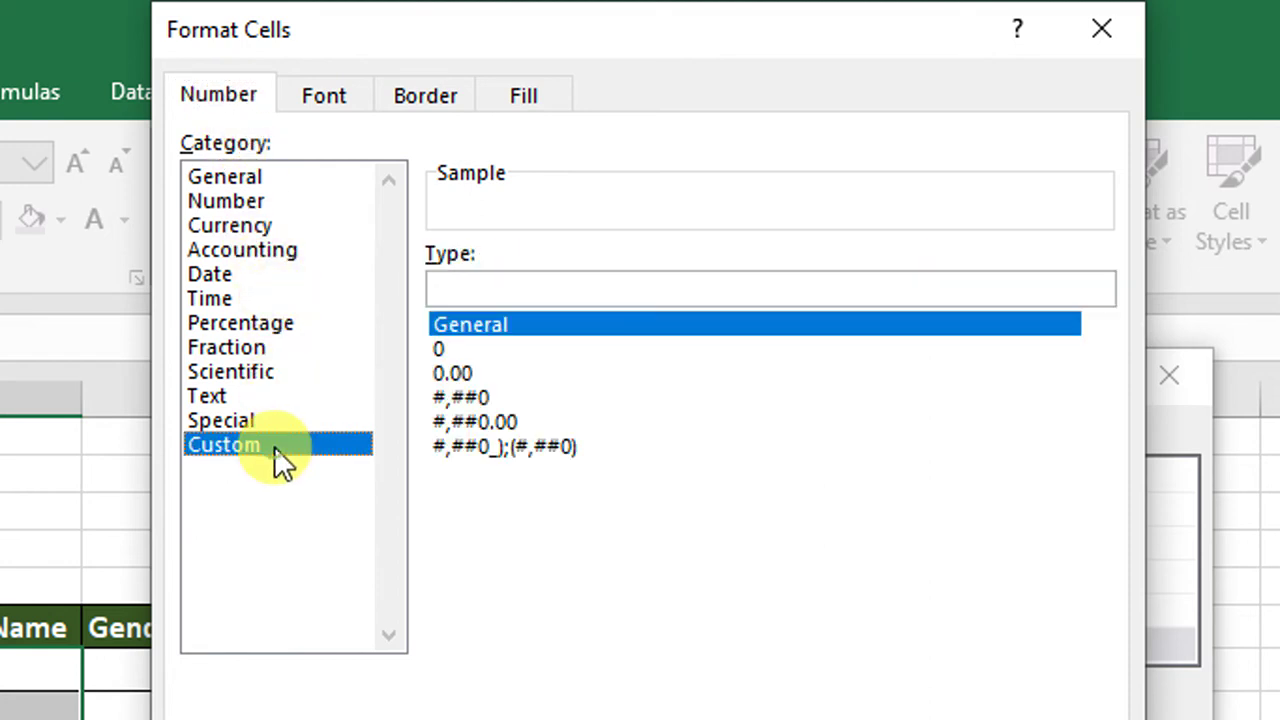
{"action": "double_click", "coordinate": [540, 292]}
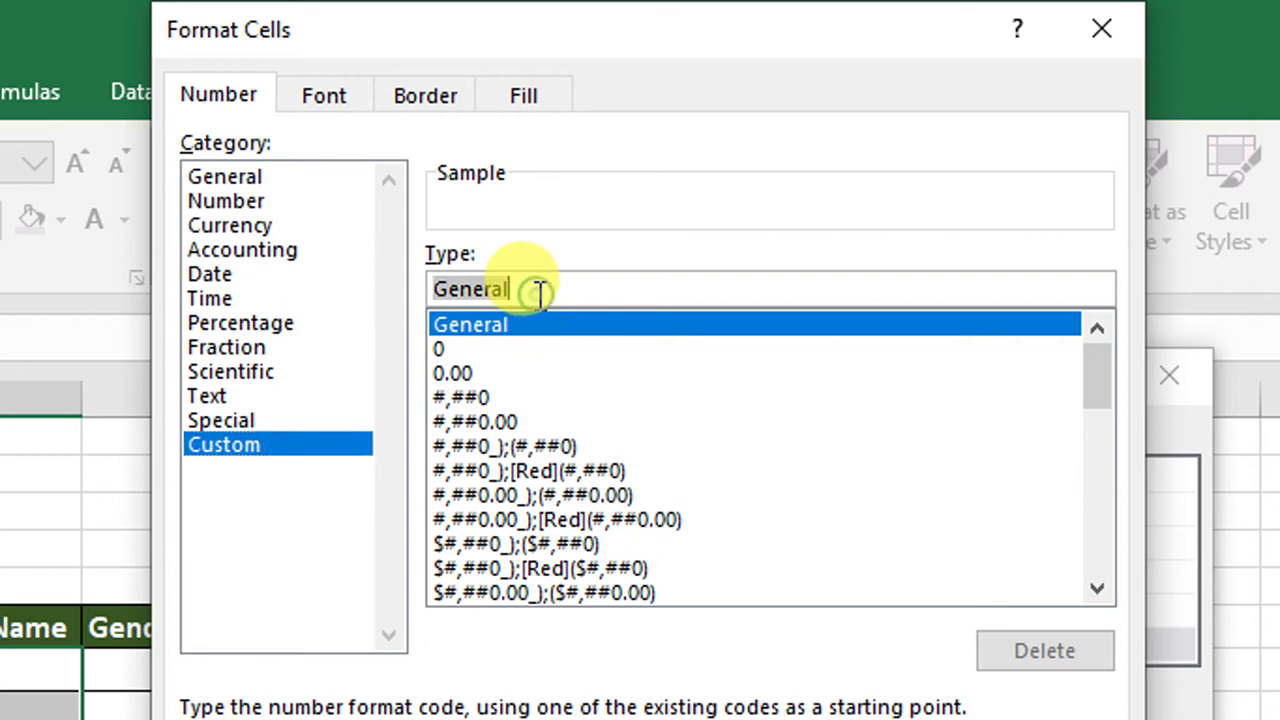
{"action": "type", "text": "\"Mr. \"@"}
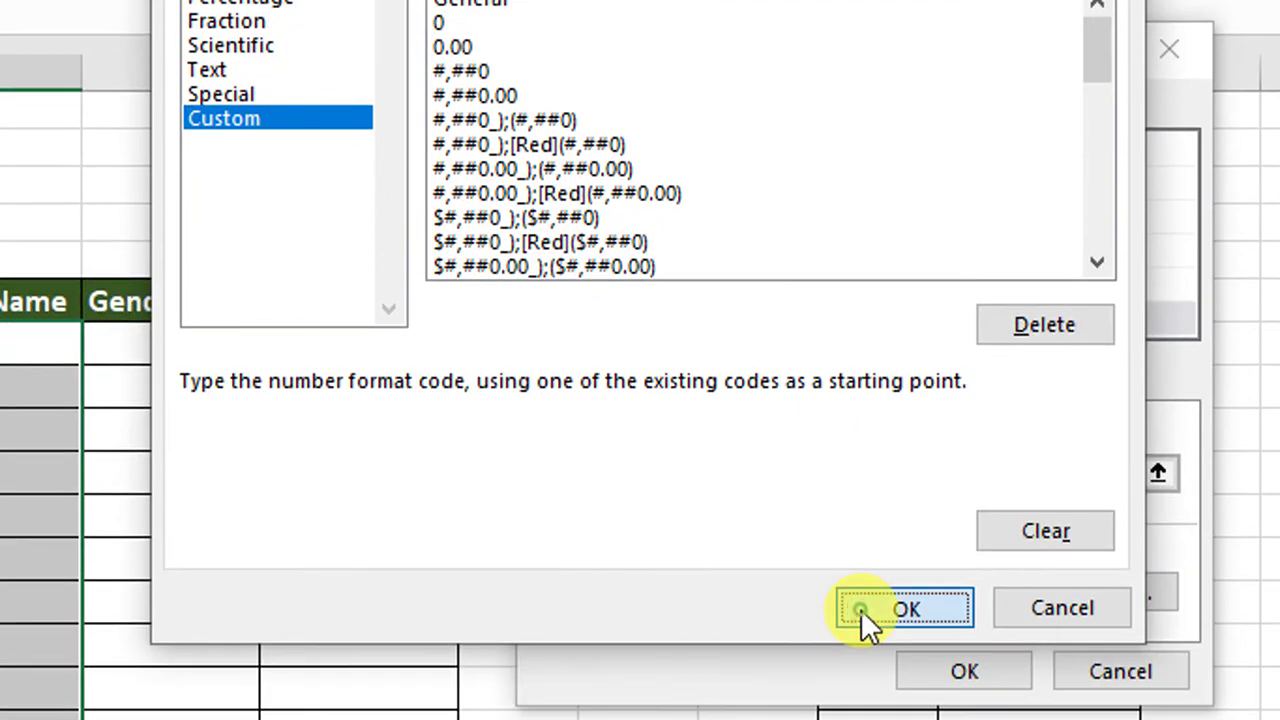
{"action": "left_click", "coordinate": [863, 612]}
{"action": "left_click", "coordinate": [962, 670]}
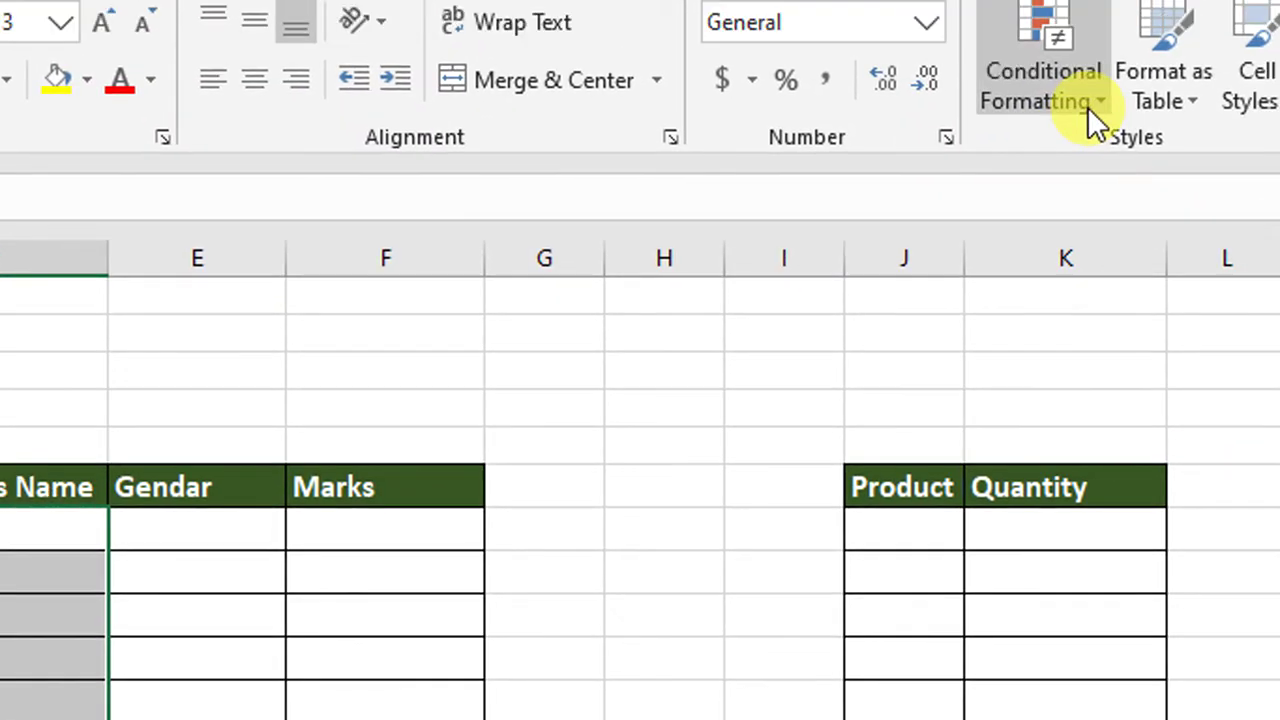
- Create a new formula rule with the condition =$E7="Female"
{"action": "left_click", "coordinate": [1090, 110]}
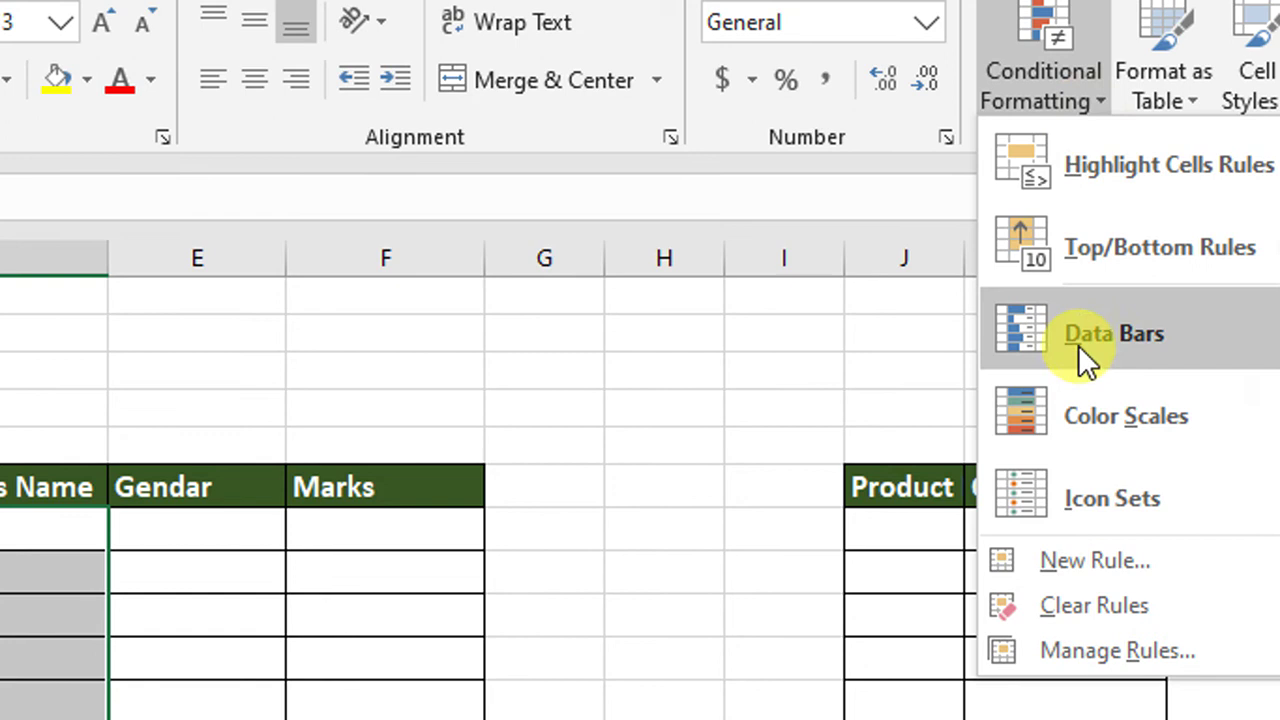
{"action": "left_click", "coordinate": [1059, 555]}
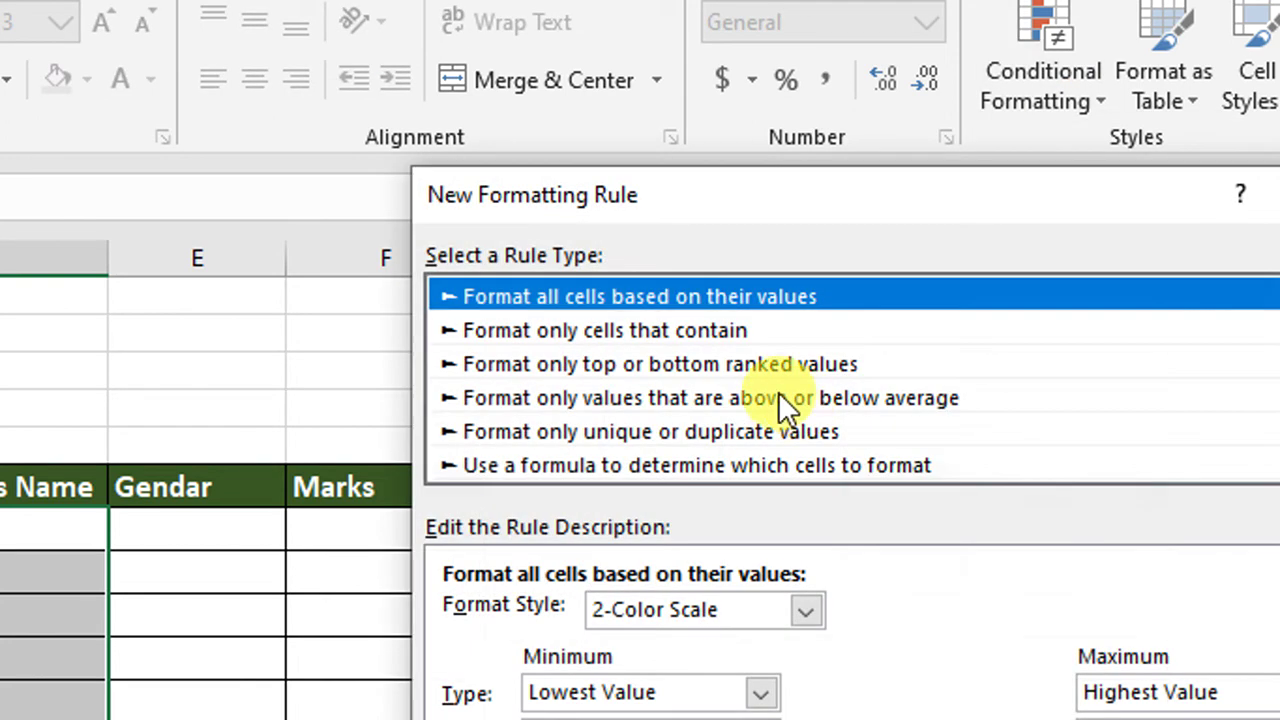
{"action": "left_click", "coordinate": [602, 468]}
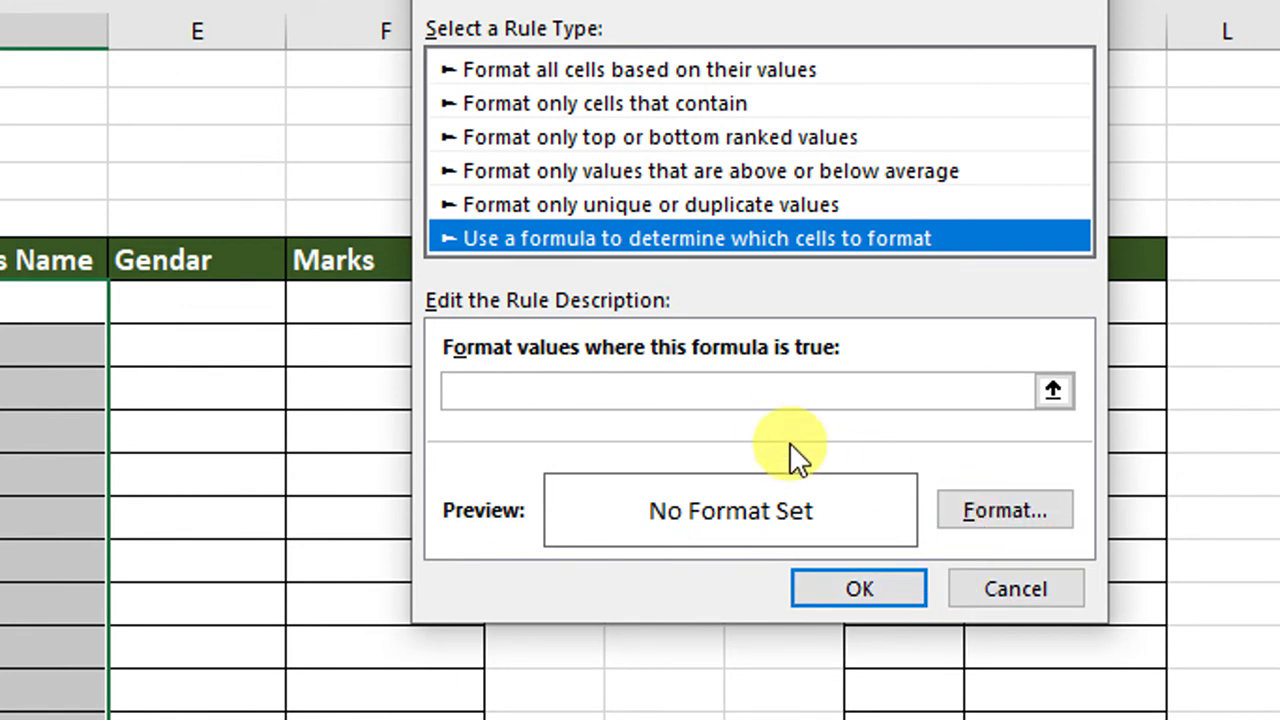
{"action": "left_click", "coordinate": [751, 392]}
{"action": "type", "text": "=$E7=\"Male\""}
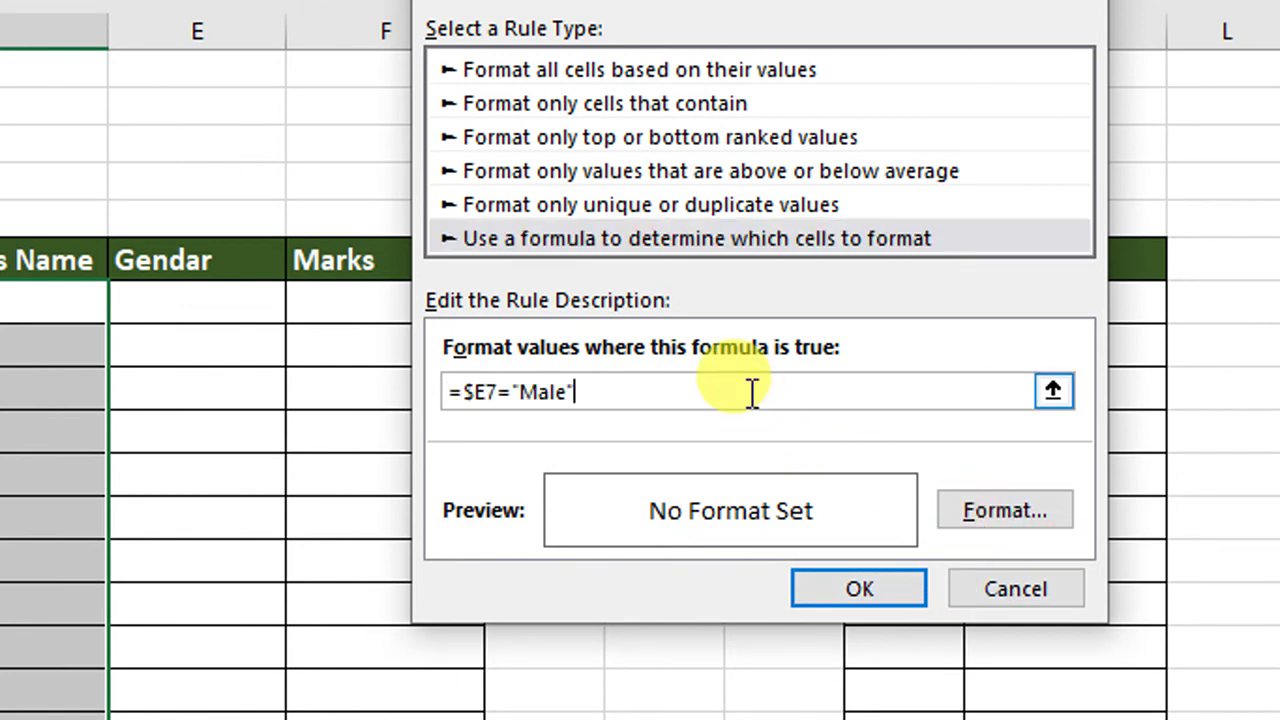
{"action": "left_click", "coordinate": [535, 391]}
{"action": "key", "text": "BackSpace"}
{"action": "type", "text": "Fem"}
- Give the Female rule the custom number format "Miss " @ and save it
{"action": "left_click", "coordinate": [1005, 513]}
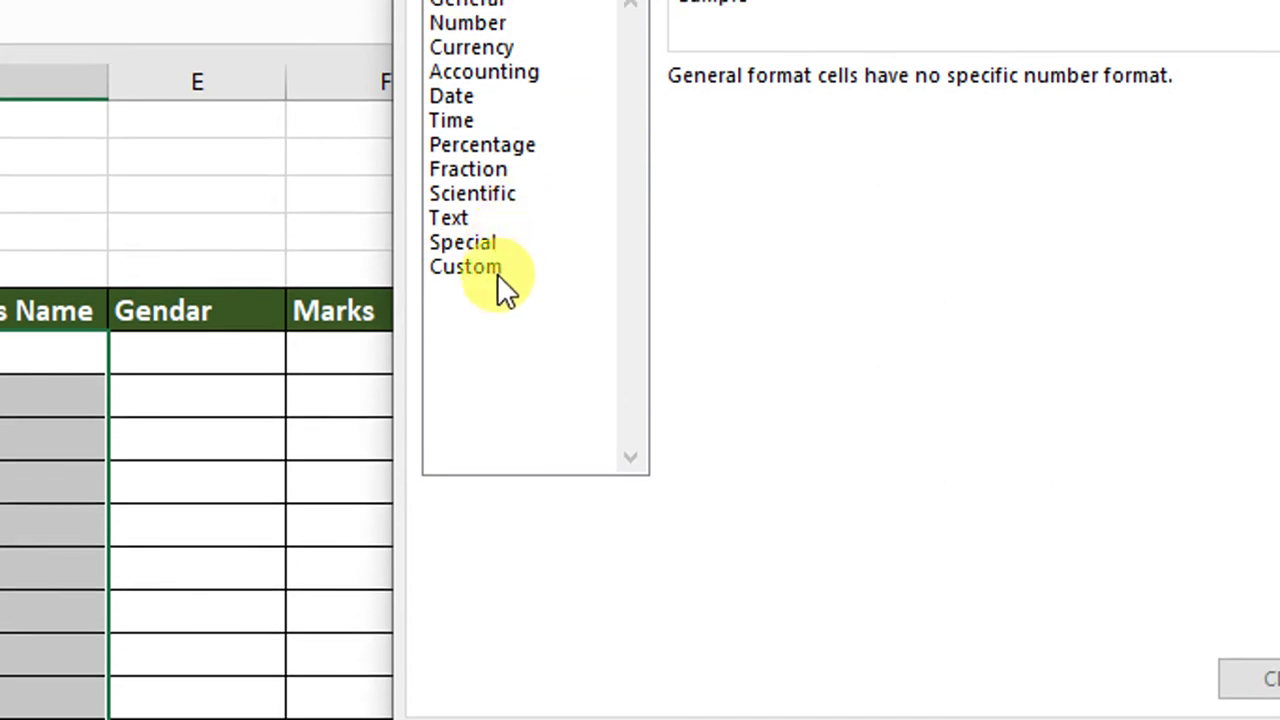
{"action": "left_click", "coordinate": [497, 273]}
{"action": "left_click", "coordinate": [783, 122]}
{"action": "key", "text": "BackSpace"}
{"action": "key", "text": "BackSpace"}
{"action": "key", "text": "BackSpace"}
{"action": "type", "text": "\"Miss"}
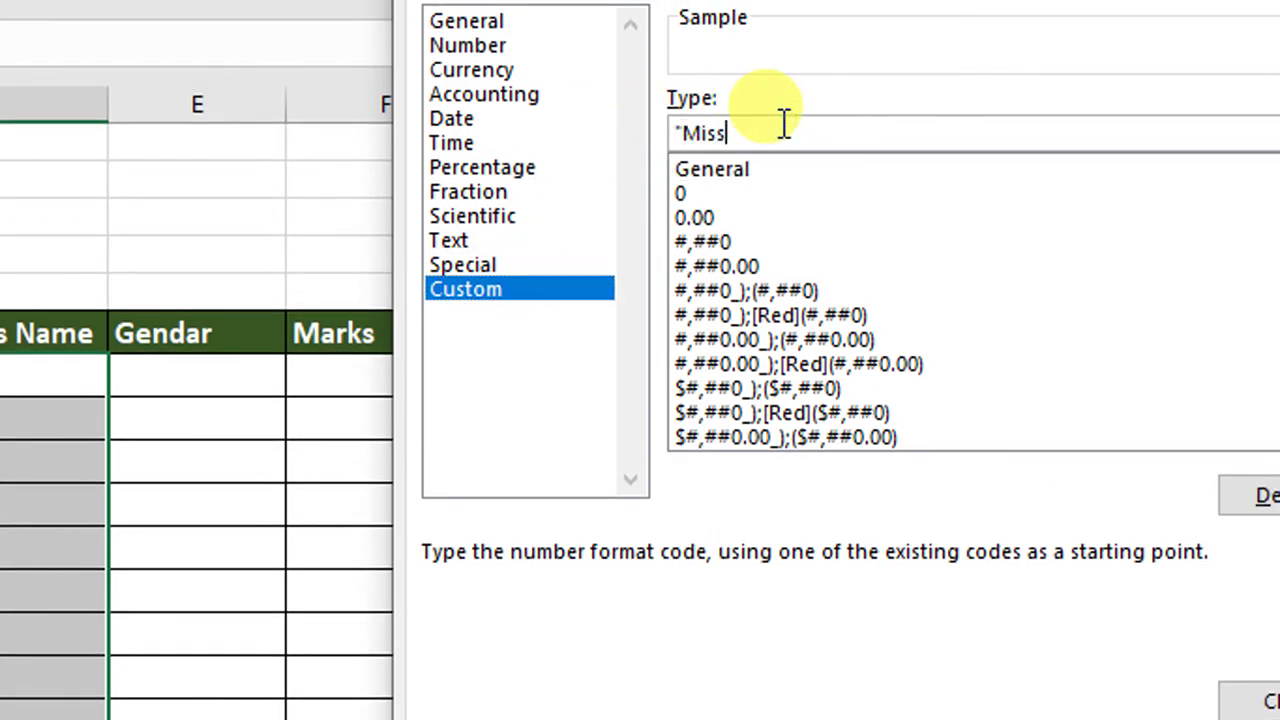
{"action": "type", "text": " \""}
{"action": "type", "text": " @"}
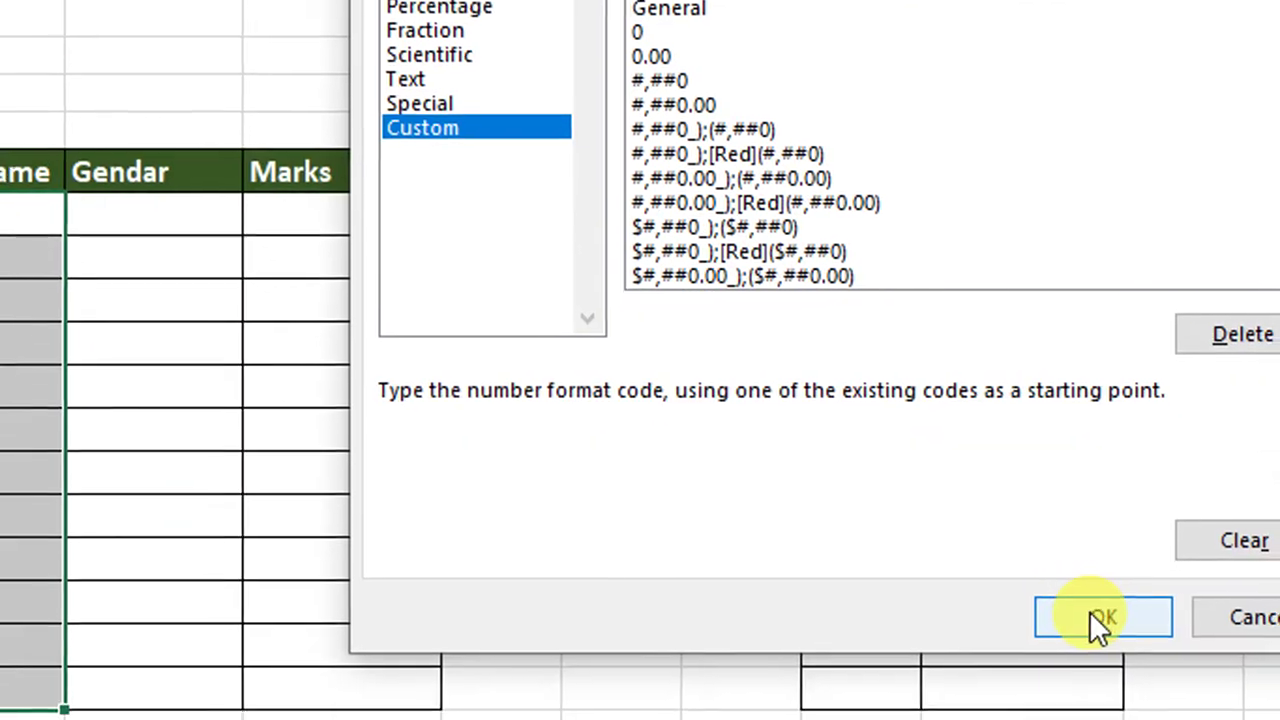
{"action": "left_click", "coordinate": [1090, 612]}
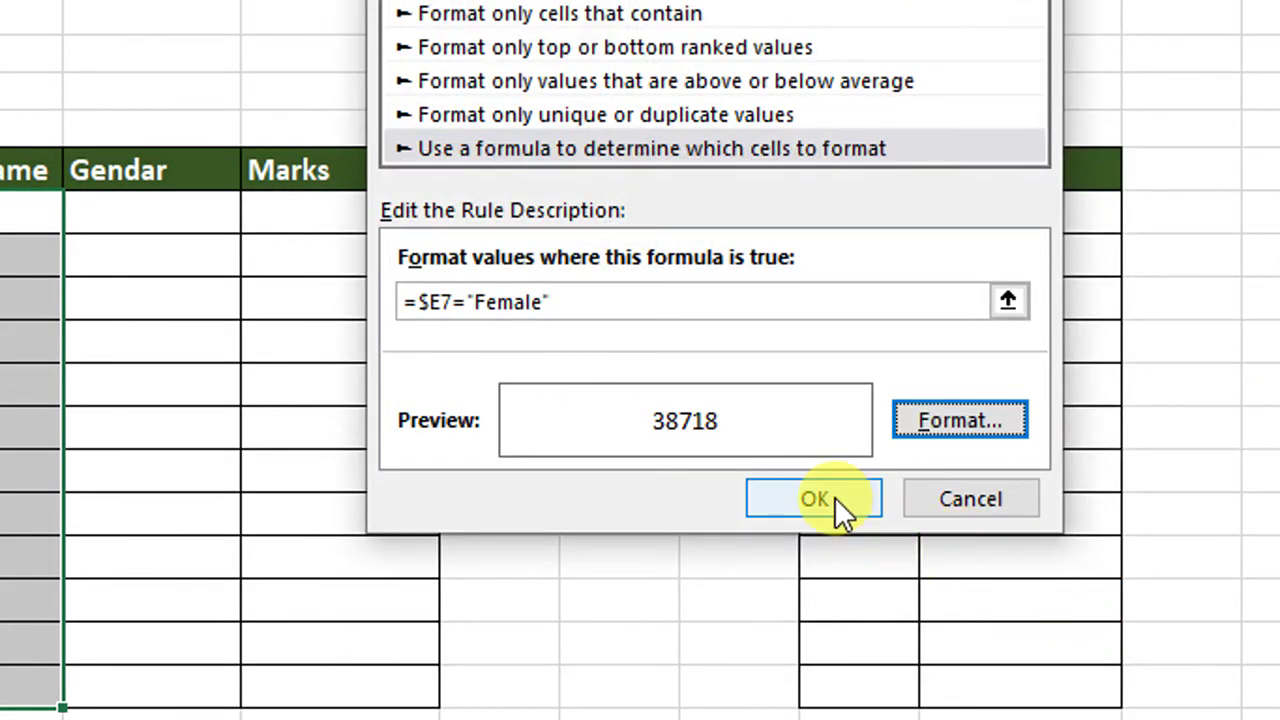
{"action": "left_click", "coordinate": [836, 498]}
- Enter the first two students with genders Male and Female
{"action": "left_click", "coordinate": [193, 220]}
{"action": "type", "text": "Alok Kumar"}
{"action": "key", "text": "Tab"}
{"action": "type", "text": "Male"}
{"action": "key", "text": "Down"}
{"action": "key", "text": "Left"}
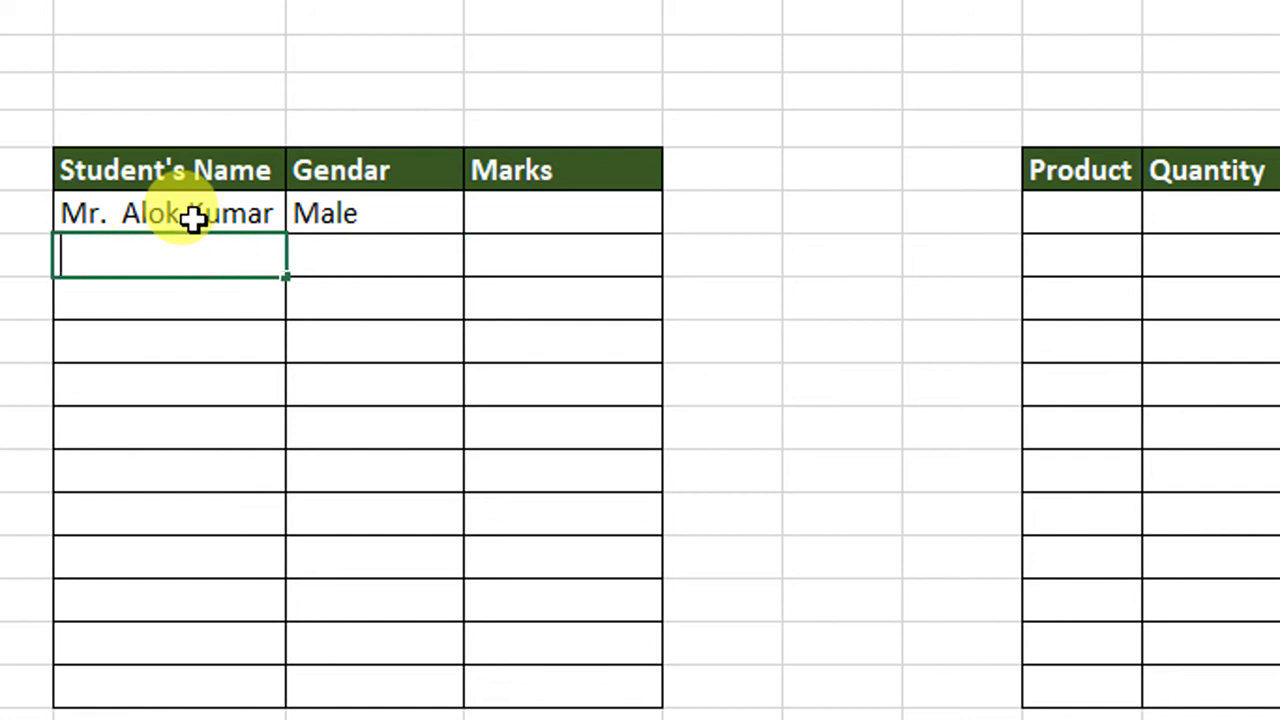
{"action": "type", "text": "Usha Kumari"}
{"action": "key", "text": "Return"}
{"action": "key", "text": "Up"}
{"action": "key", "text": "Right"}
{"action": "type", "text": "F"}
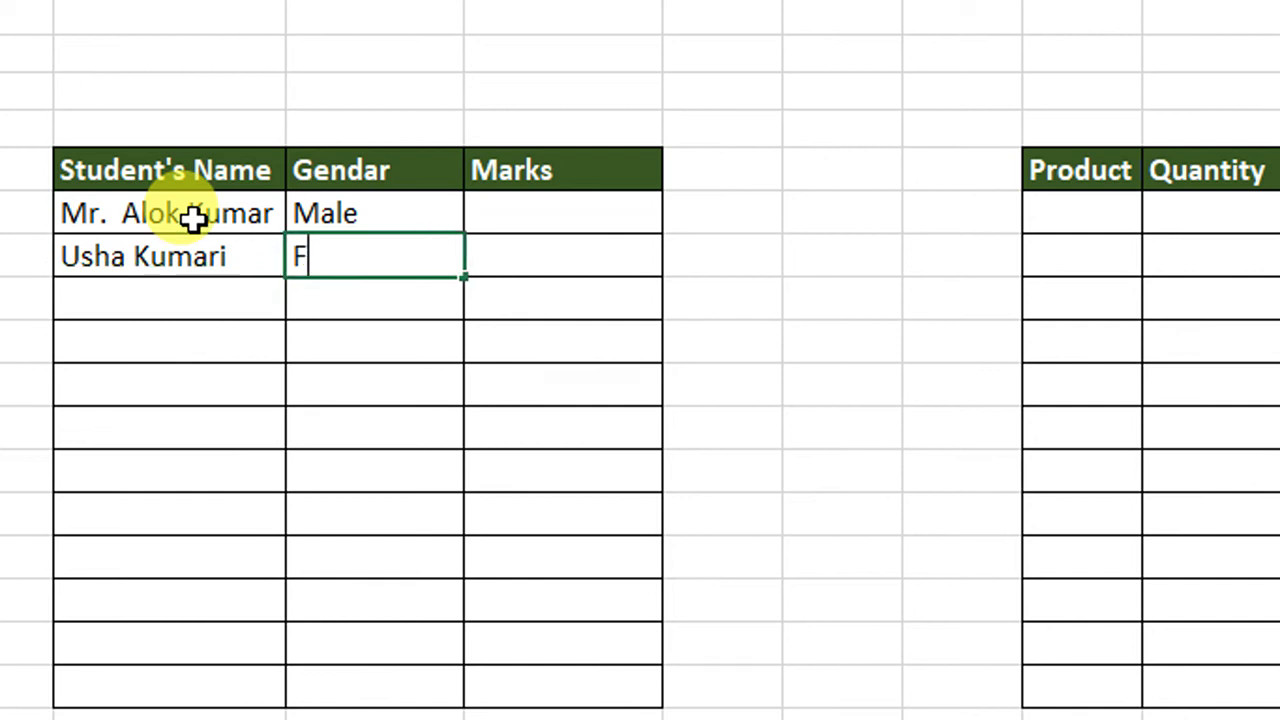
{"action": "type", "text": "emale"}
{"action": "key", "text": "Return"}
- Add two more students, both with gender Male
{"action": "key", "text": "Left"}
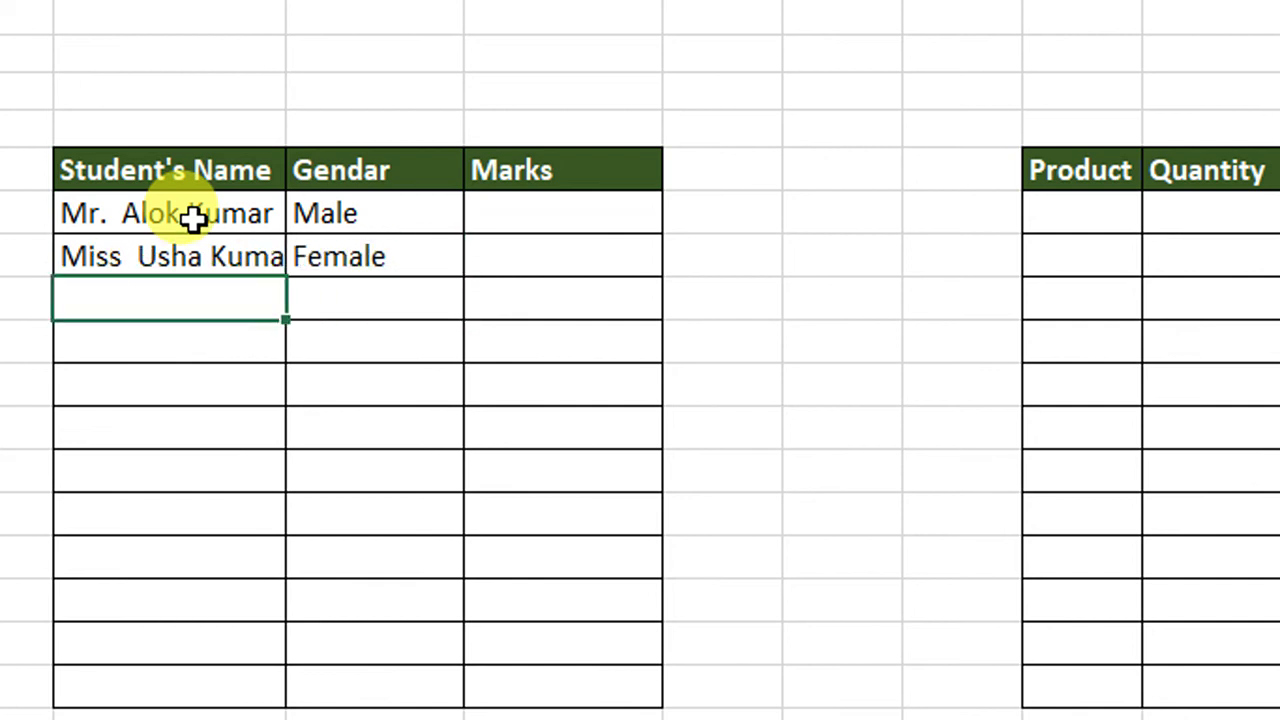
{"action": "type", "text": "Amamn"}
{"action": "key", "text": "Tab"}
{"action": "type", "text": "m"}
{"action": "key", "text": "Return"}
{"action": "key", "text": "Left"}
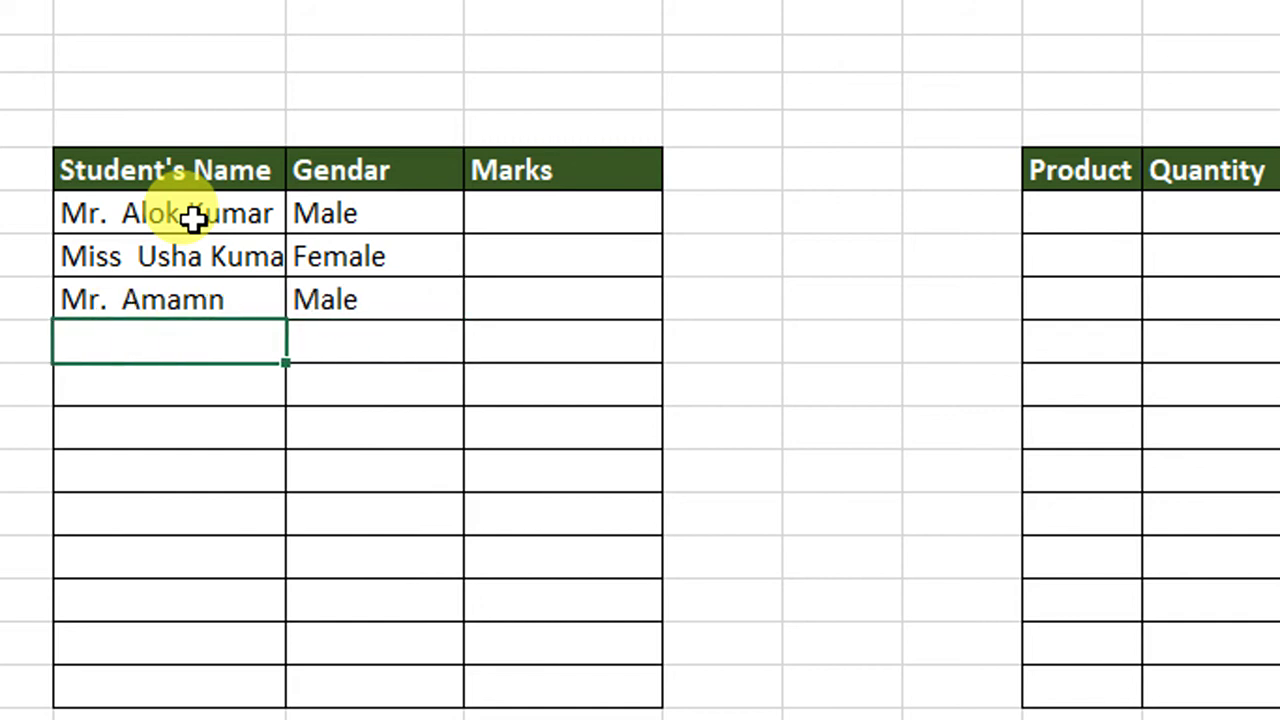
{"action": "type", "text": "Manish"}
{"action": "key", "text": "Tab"}
{"action": "type", "text": "m"}
{"action": "key", "text": "Return"}
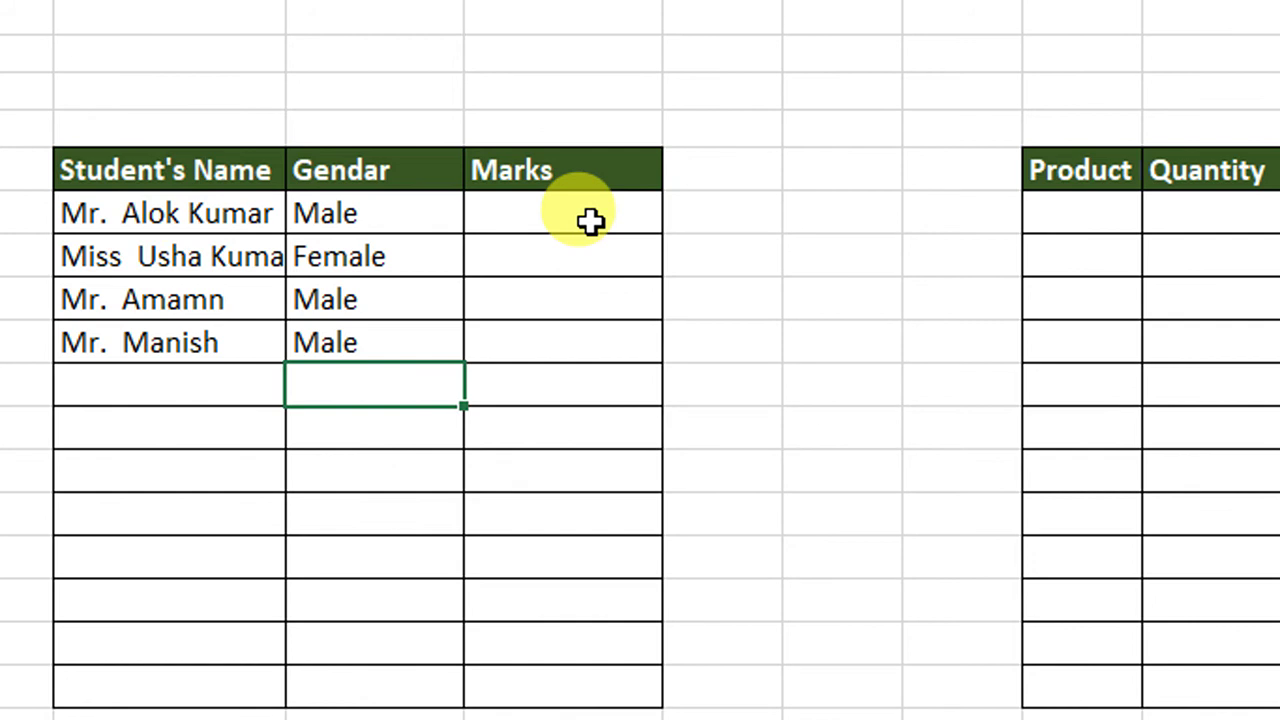
- Select the Marks cells and start a new formula-based conditional rule
{"action": "left_click", "coordinate": [566, 214]}
{"action": "key", "text": "shift+Down"}
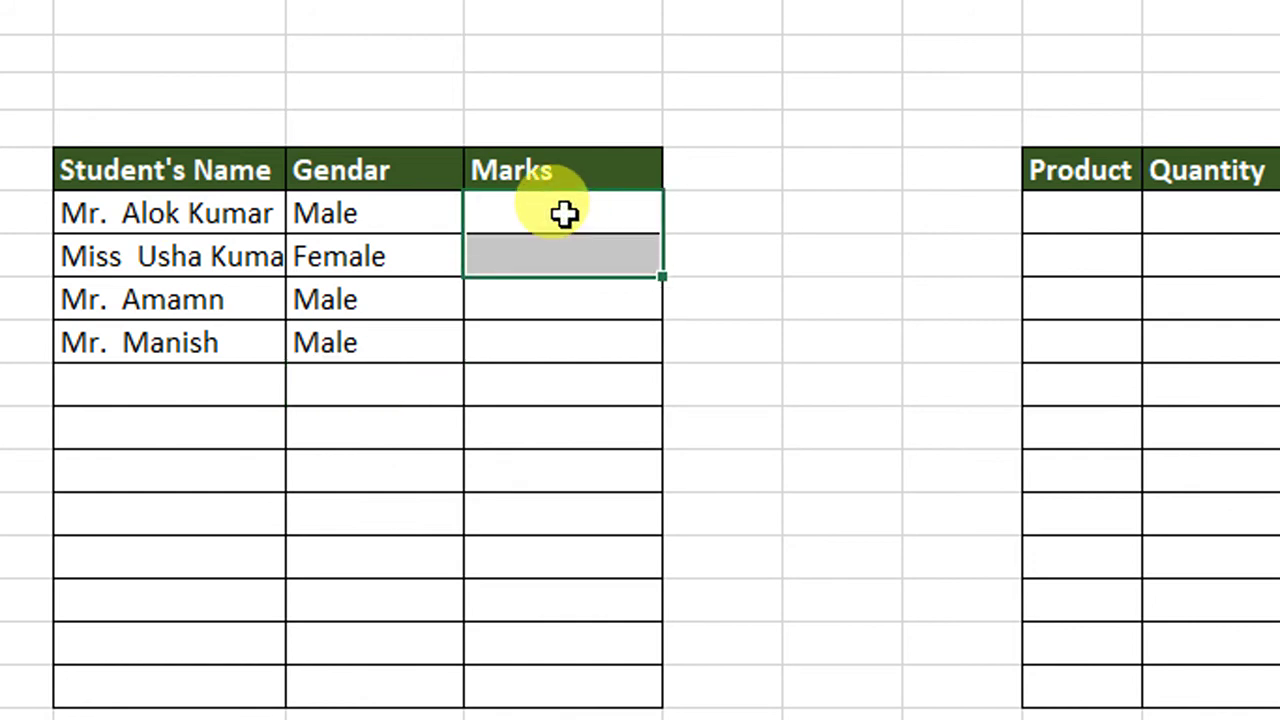
{"action": "key", "text": "shift+Down"}
{"action": "key", "text": "shift+Down"}
{"action": "key", "text": "shift+Down"}
{"action": "key", "text": "shift+Down"}
{"action": "key", "text": "shift+Down"}
{"action": "key", "text": "shift+Down"}
{"action": "key", "text": "shift+Down"}
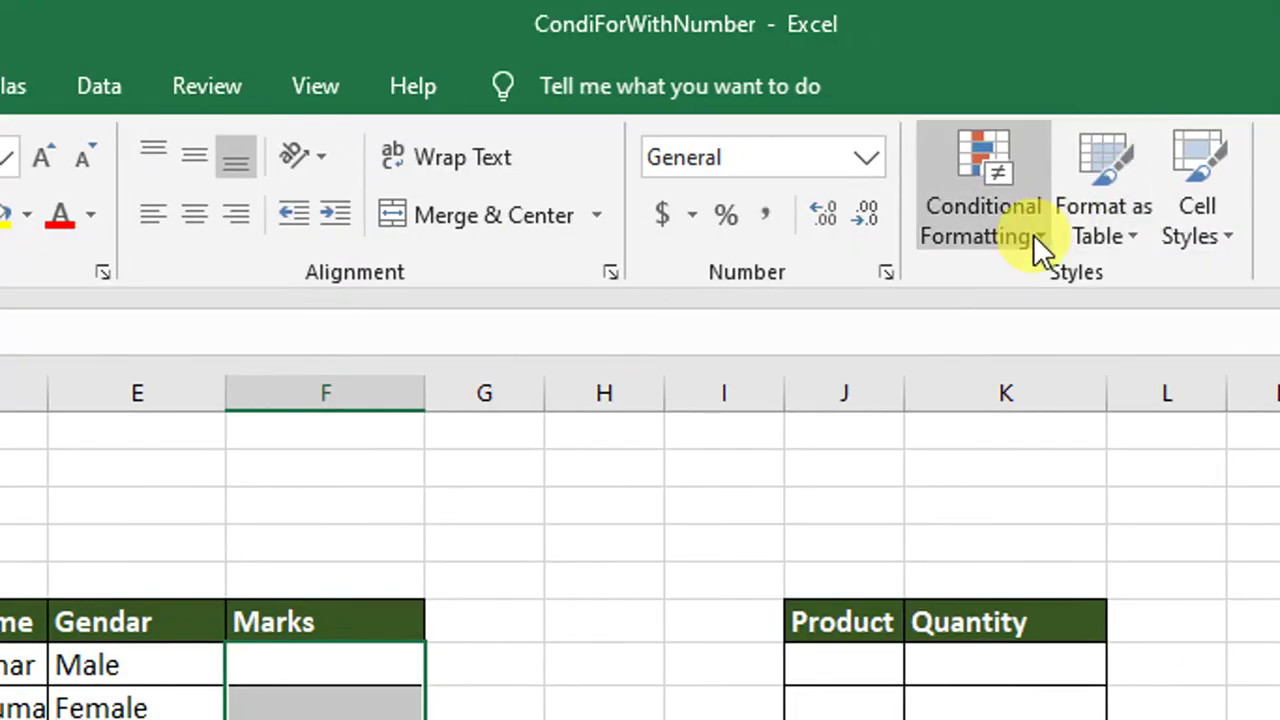
{"action": "left_click", "coordinate": [1033, 234]}
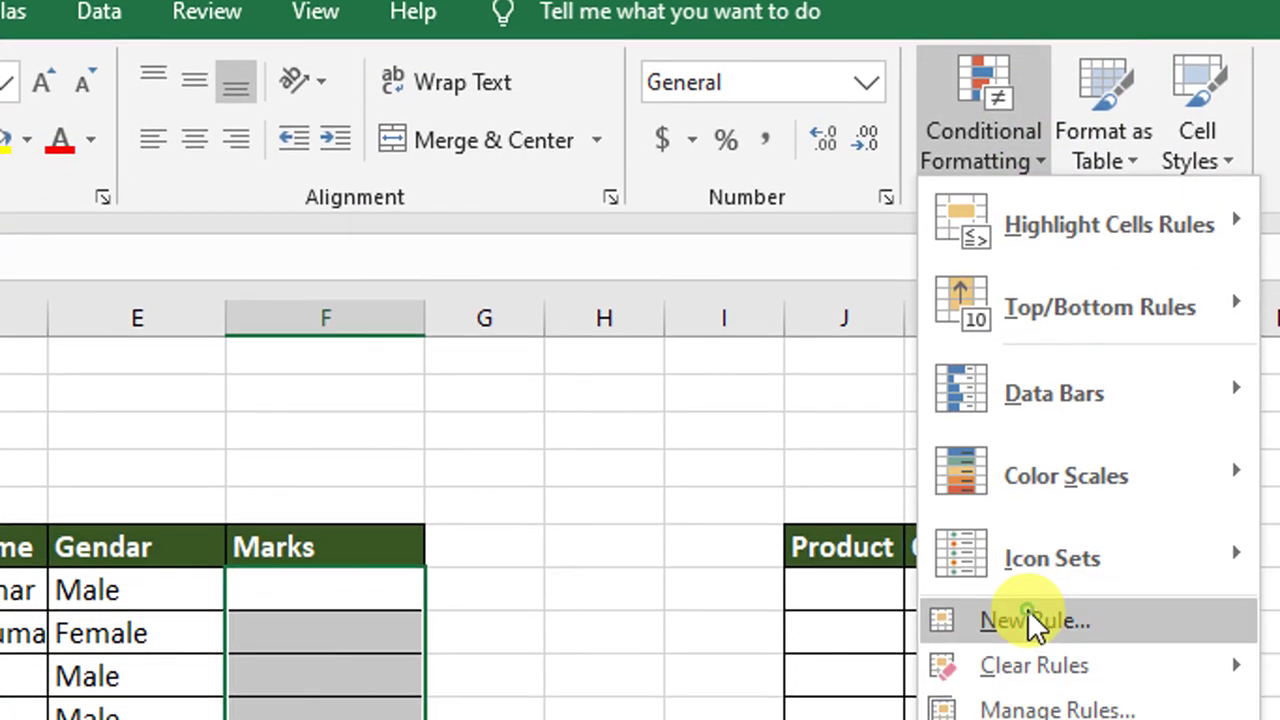
{"action": "left_click", "coordinate": [1030, 622]}
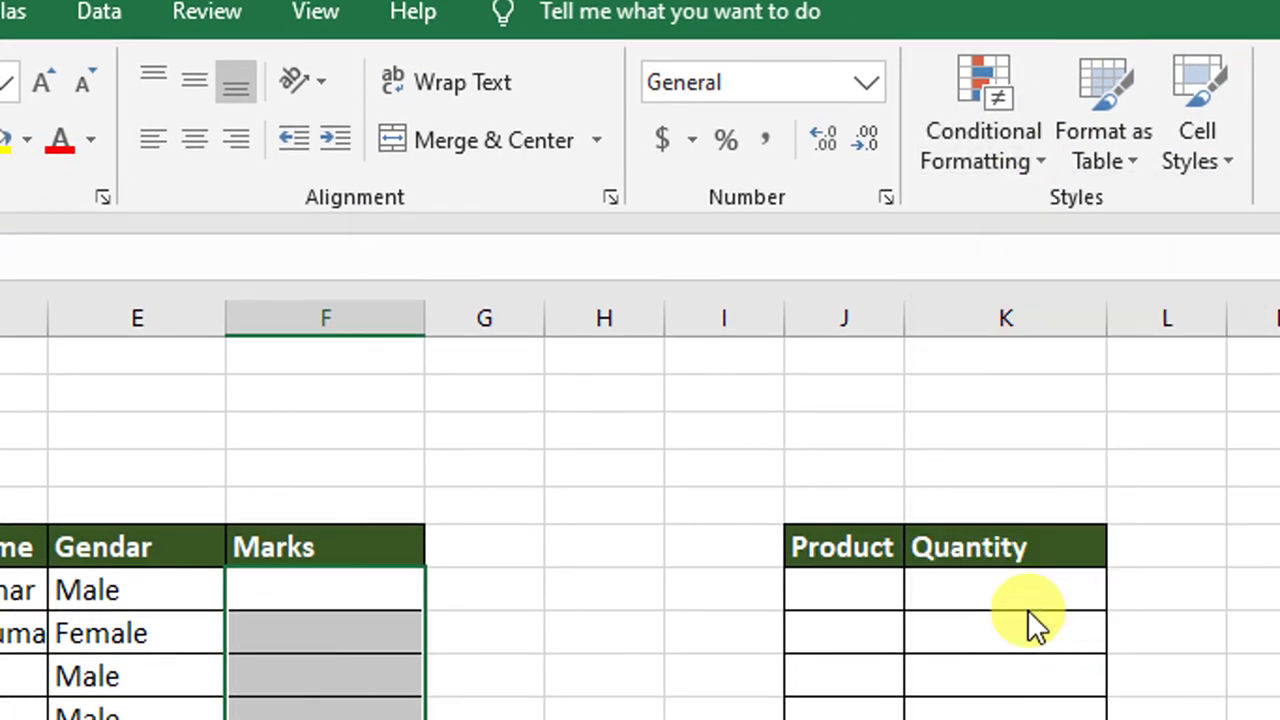
{"action": "left_click", "coordinate": [577, 484]}
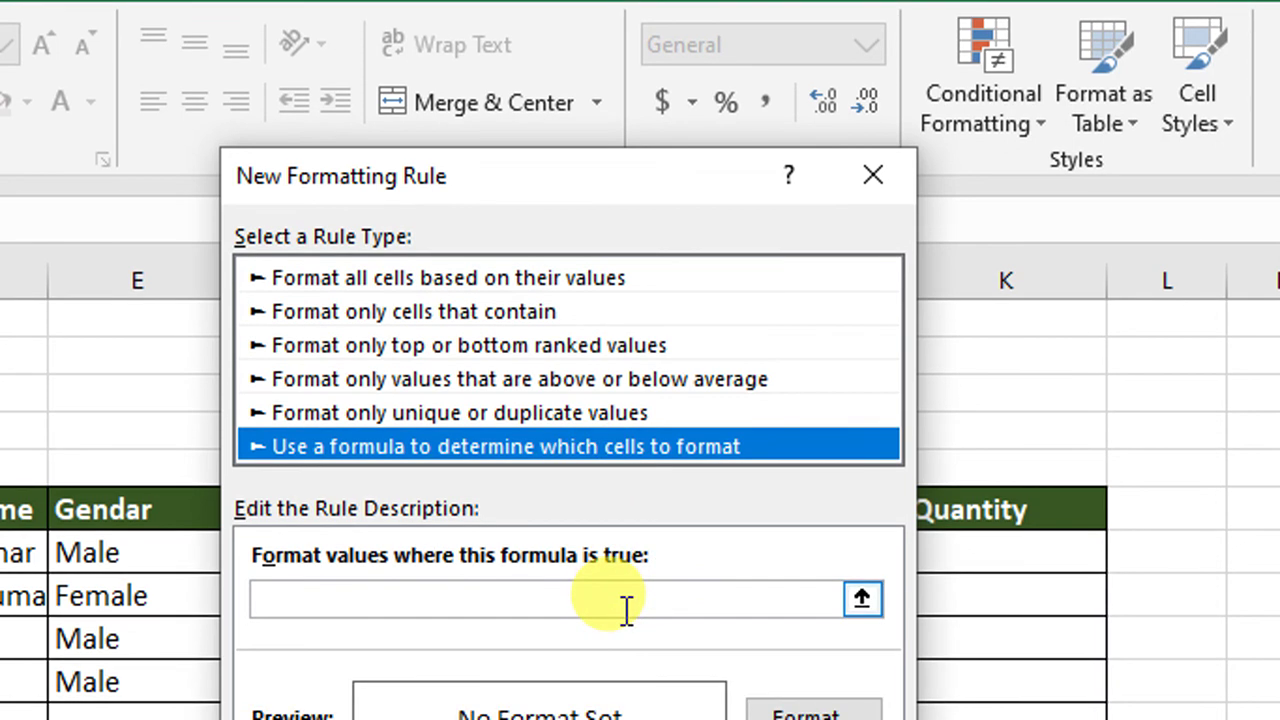
- Enter the rule condition =$F7>=65 using a relative row reference
{"action": "left_click", "coordinate": [625, 603]}
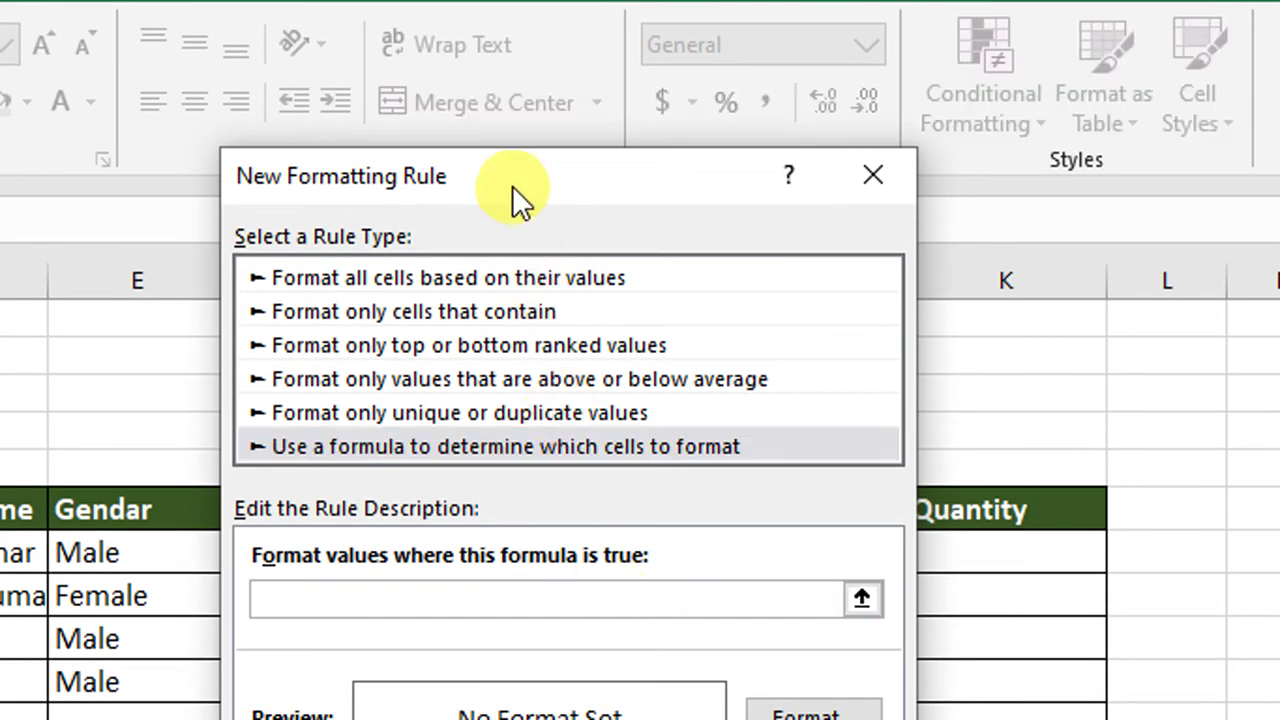
{"action": "left_click_drag", "start_coordinate": [512, 185], "coordinate": [715, 251]}
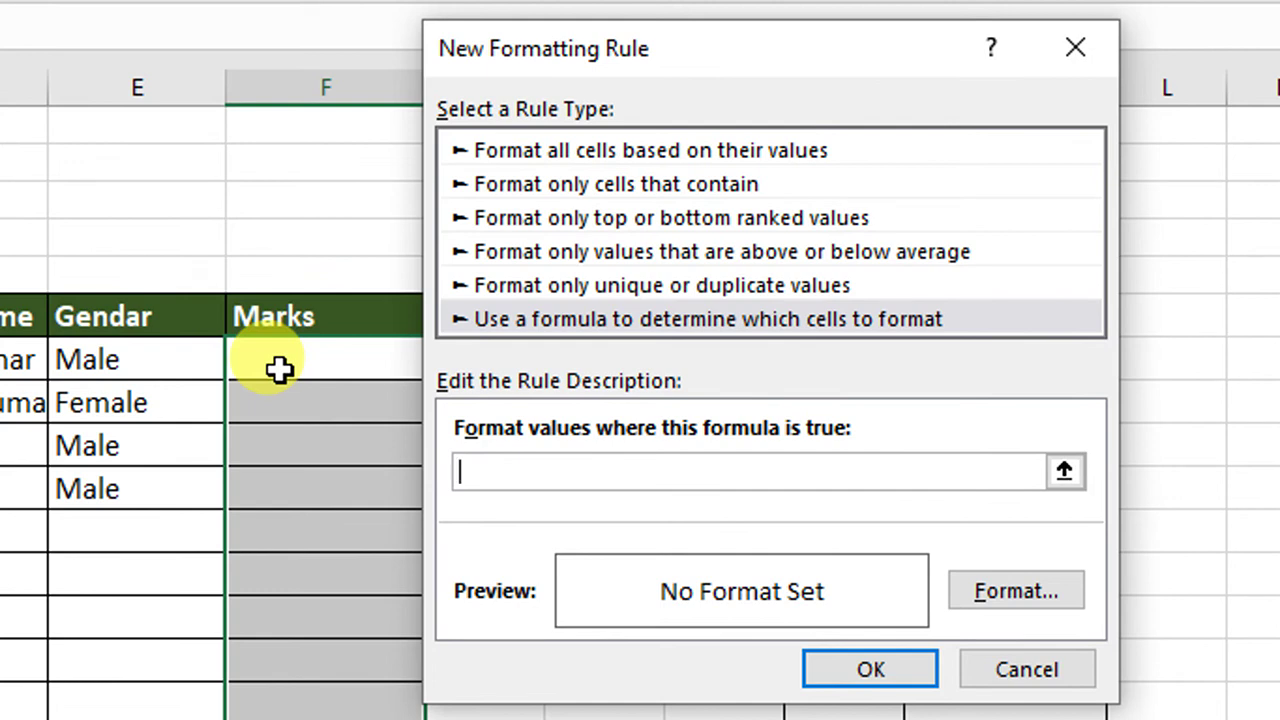
{"action": "left_click", "coordinate": [279, 369]}
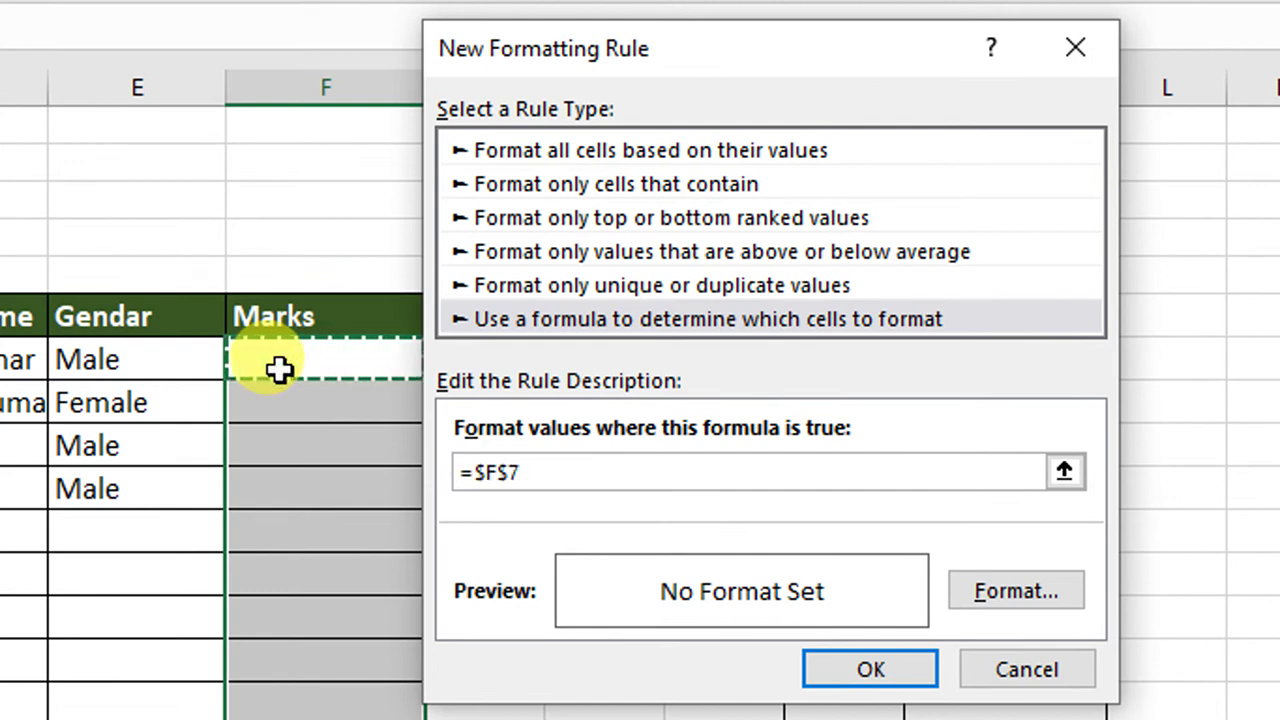
{"action": "left_click", "coordinate": [510, 472]}
{"action": "key", "text": "BackSpace"}
{"action": "left_click", "coordinate": [638, 472]}
{"action": "type", "text": ">="}
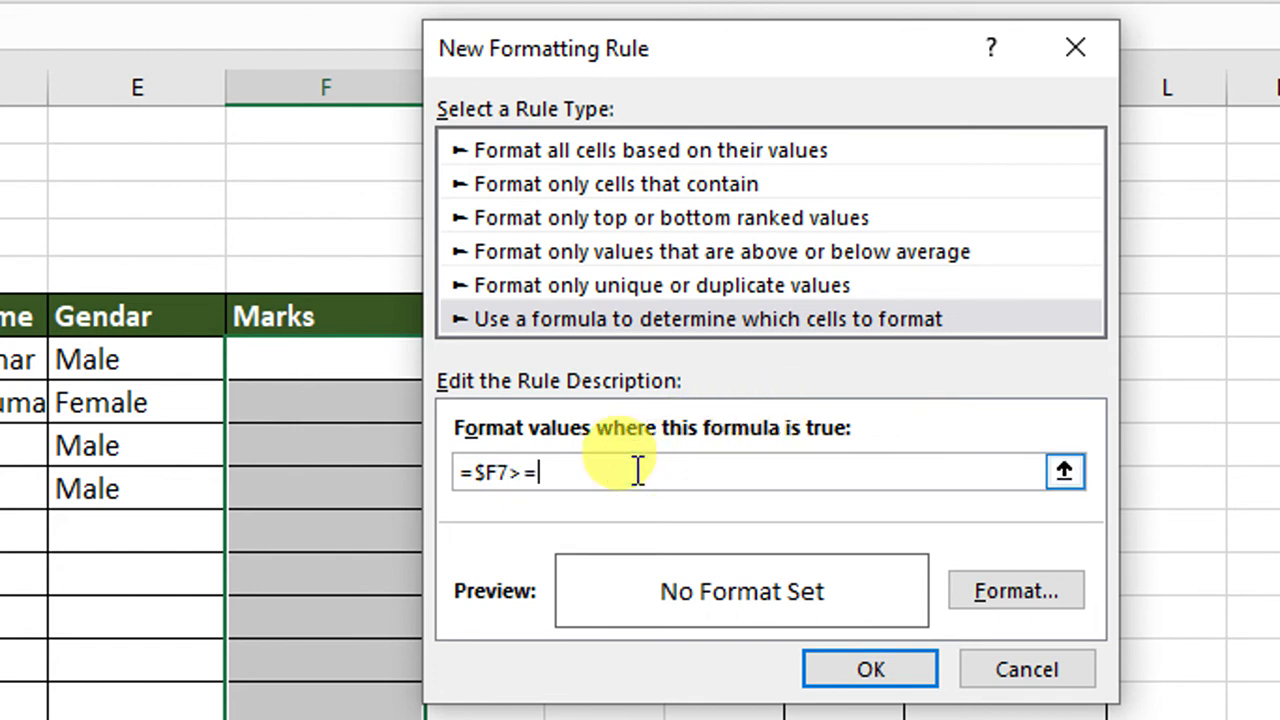
{"action": "type", "text": "65"}
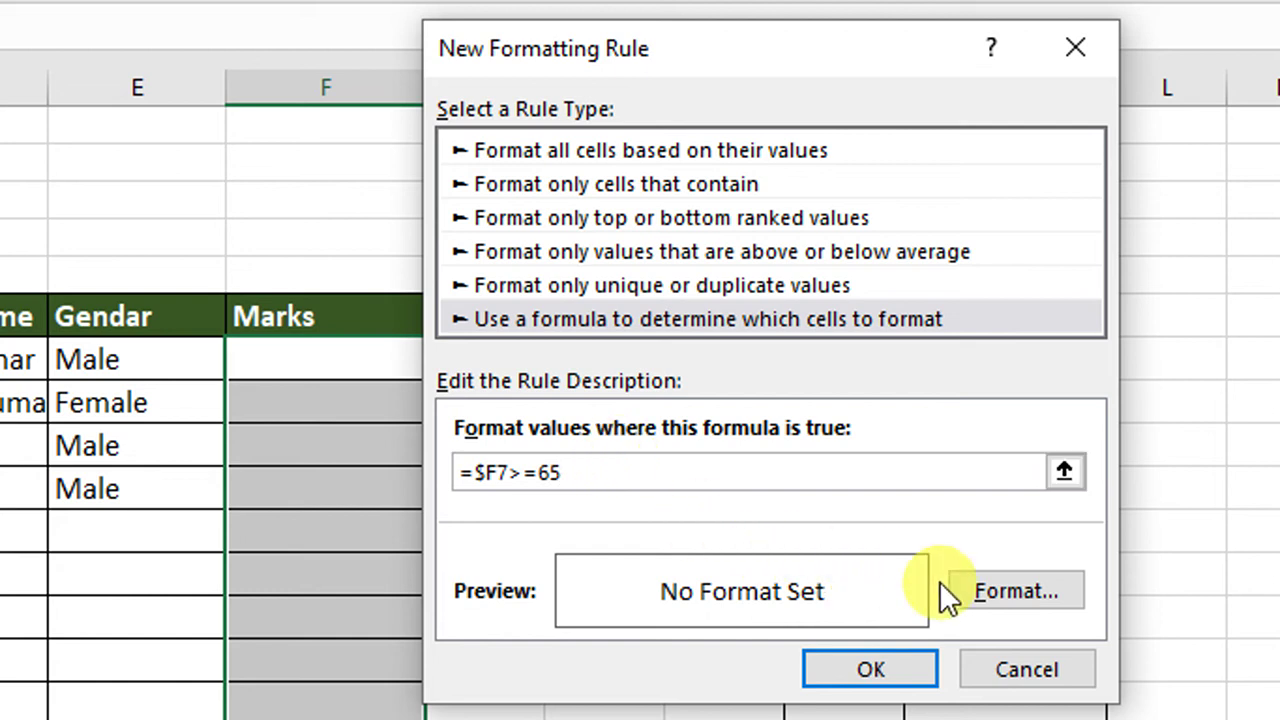
{"action": "left_click", "coordinate": [1011, 590]}
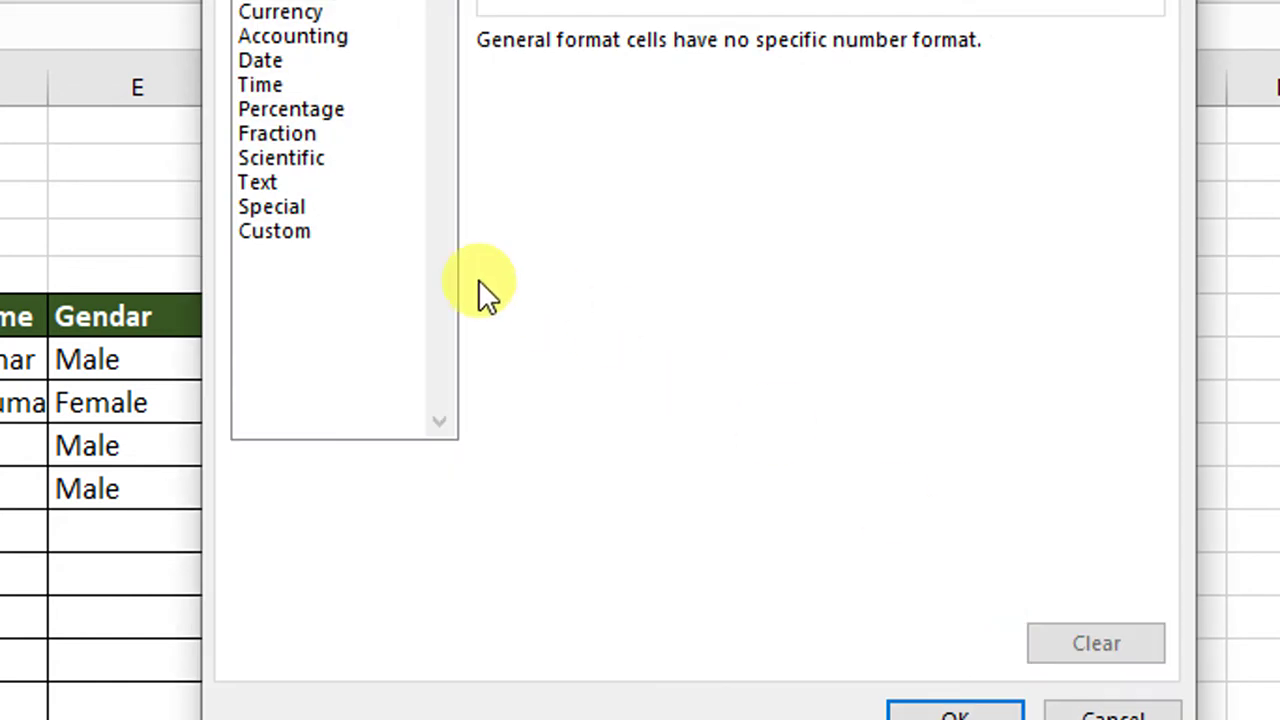
- Set the Marks rule's custom number format to "Good" # and save the rule
{"action": "left_click", "coordinate": [336, 224]}
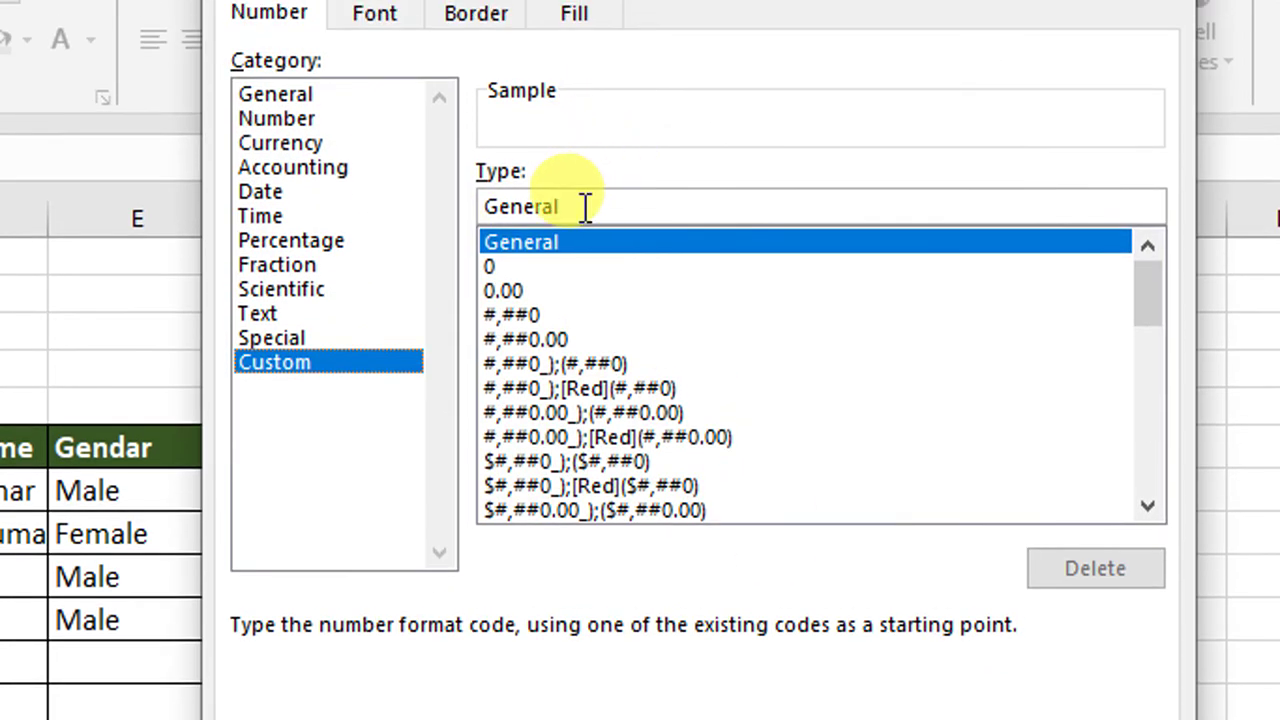
{"action": "left_click", "coordinate": [585, 206]}
{"action": "key", "text": "BackSpace"}
{"action": "type", "text": "\"Good\""}
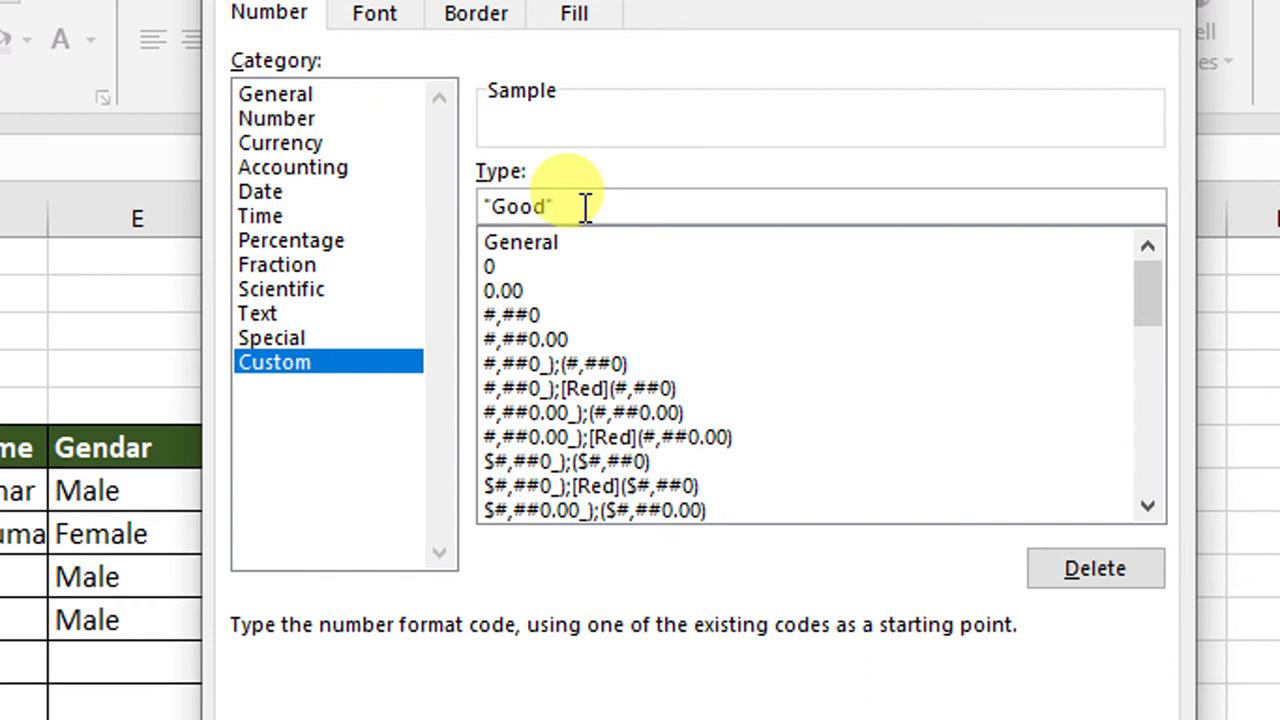
{"action": "type", "text": " #"}
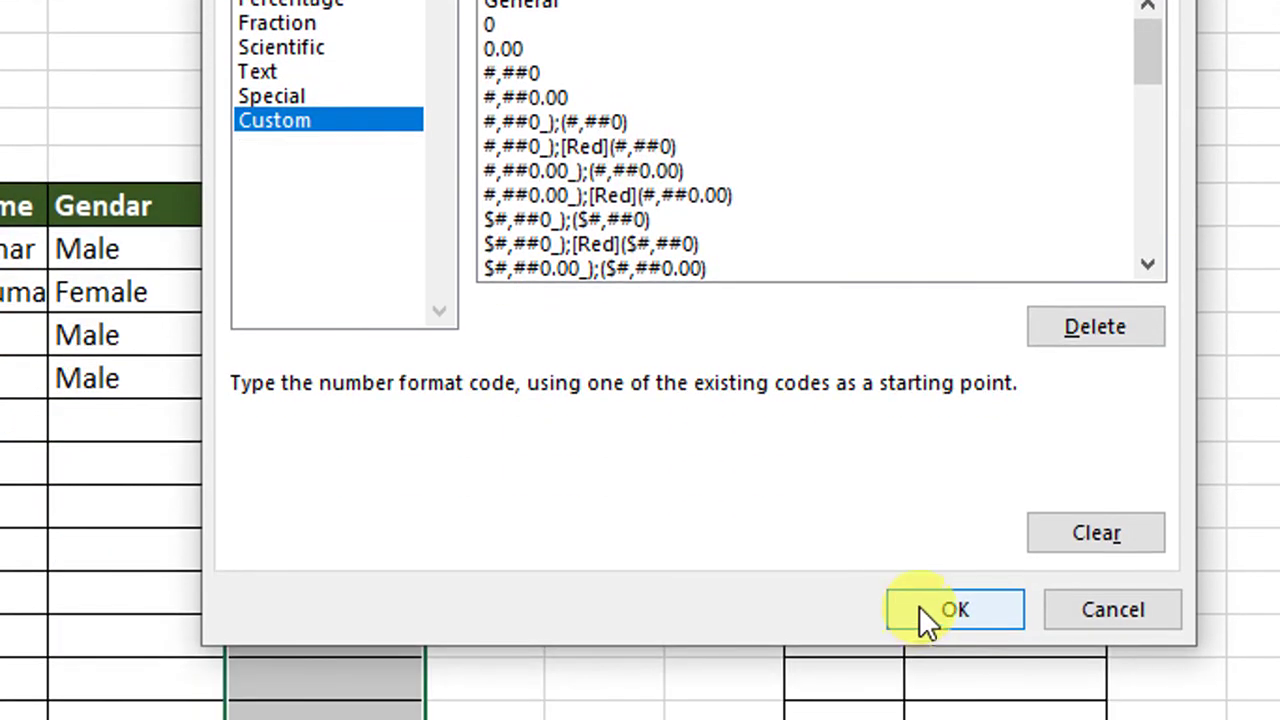
{"action": "left_click", "coordinate": [919, 606]}
{"action": "left_click", "coordinate": [867, 576]}
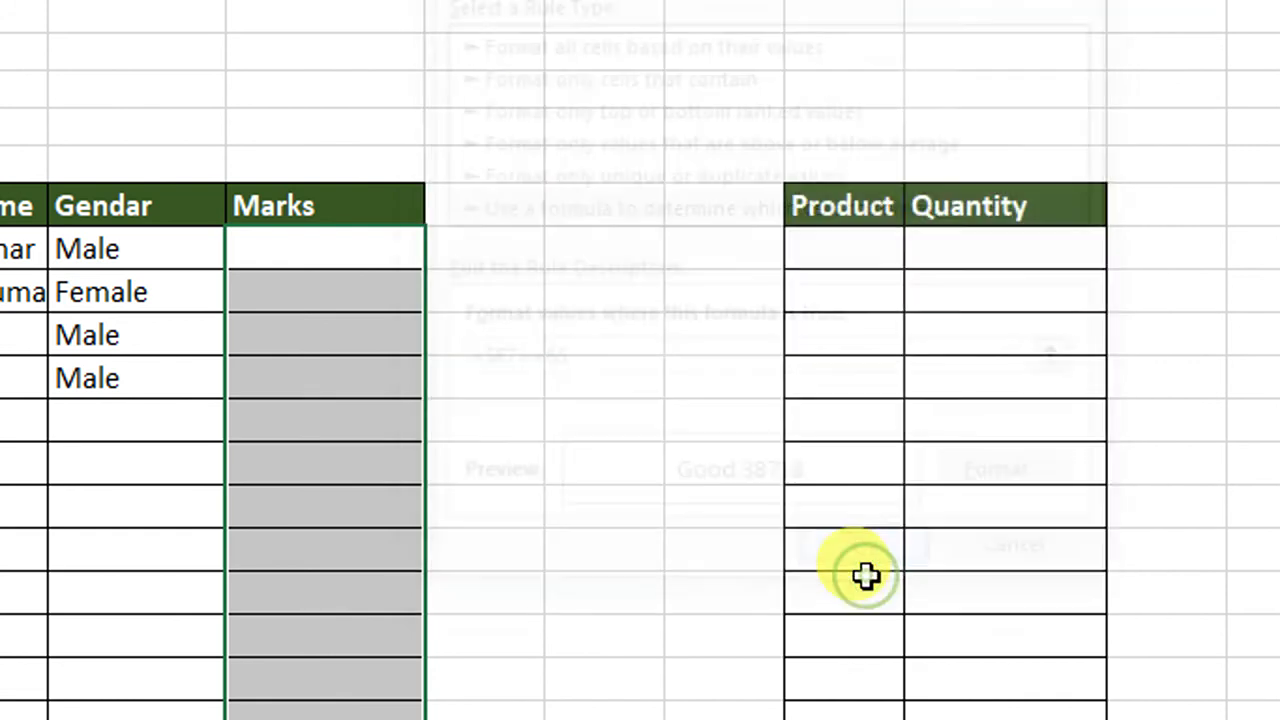
- Enter marks 12, 78, 56, 77 and 89 down the Marks column, with Good prefixing 78, 77 and 89
{"action": "left_click", "coordinate": [286, 264]}
{"action": "type", "text": "12"}
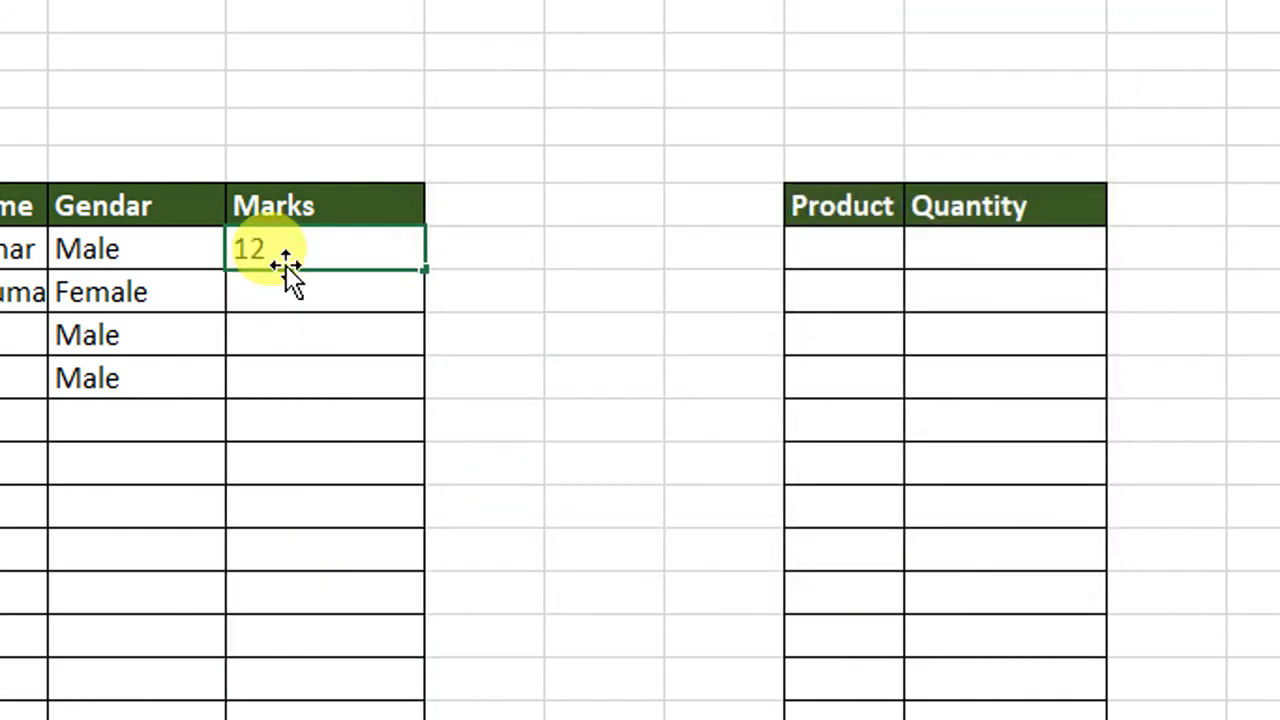
{"action": "key", "text": "Return"}
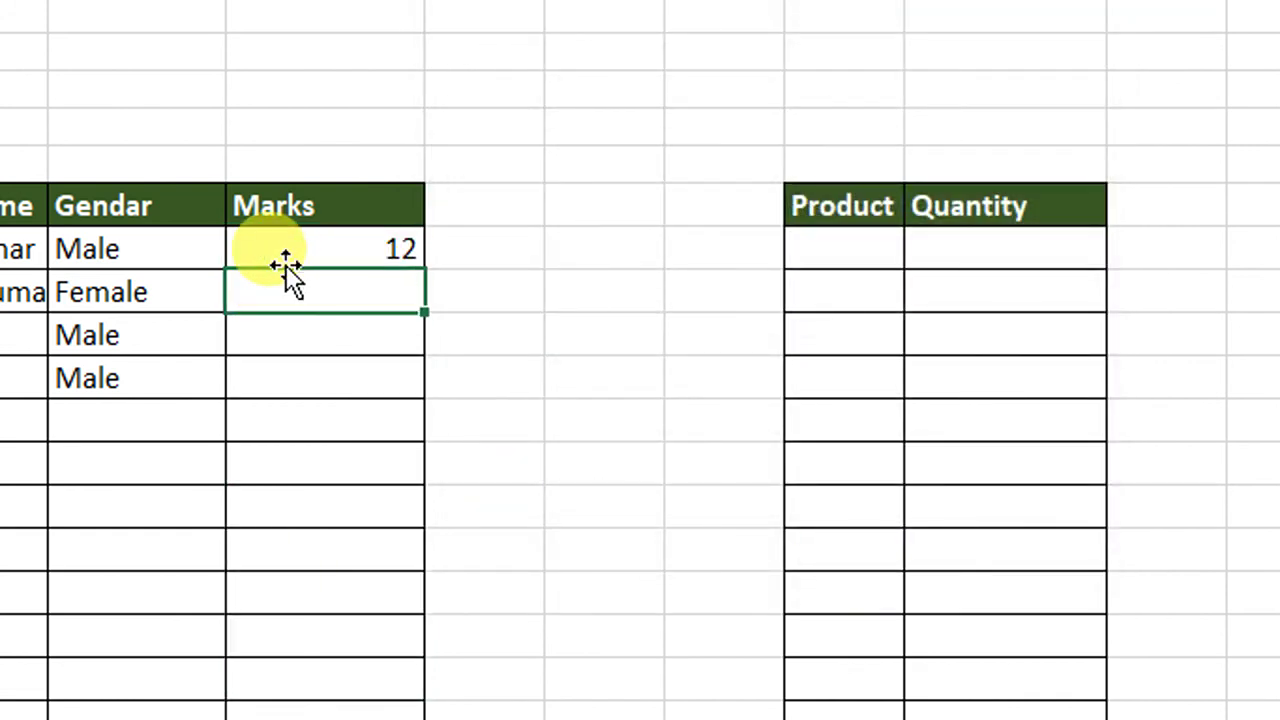
{"action": "type", "text": "78"}
{"action": "key", "text": "Return"}
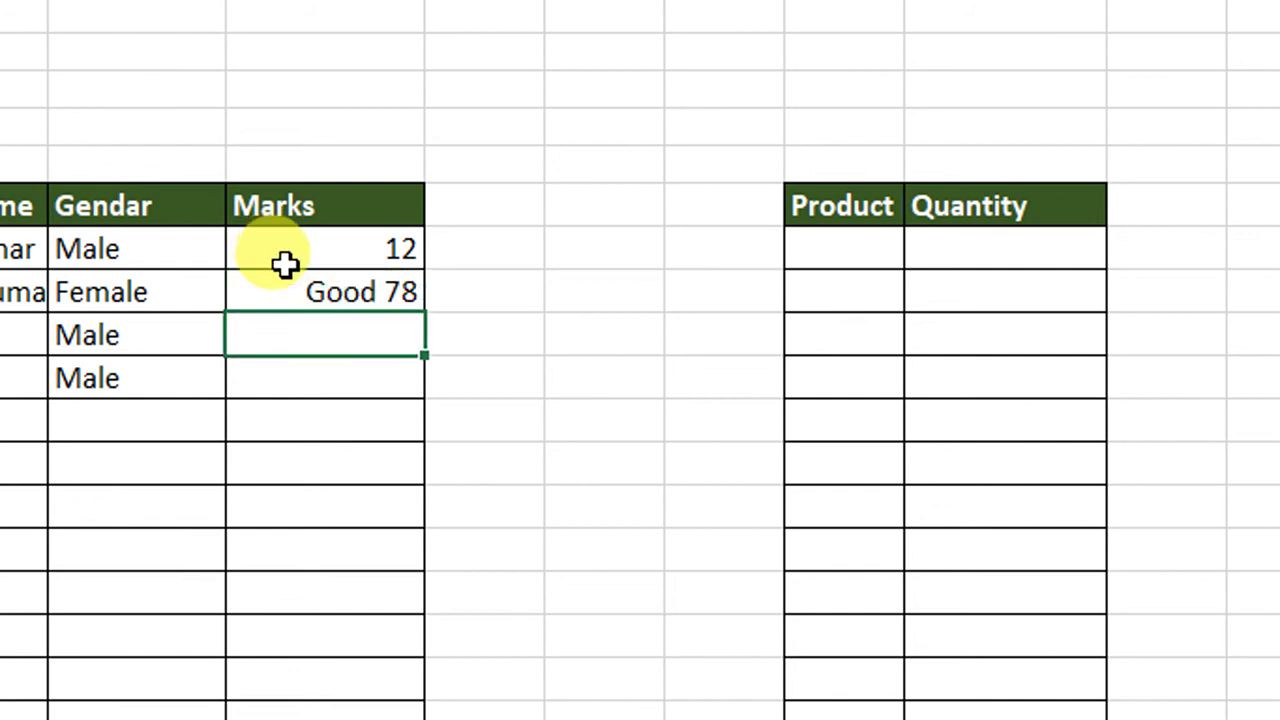
{"action": "type", "text": "56"}
{"action": "key", "text": "Return"}
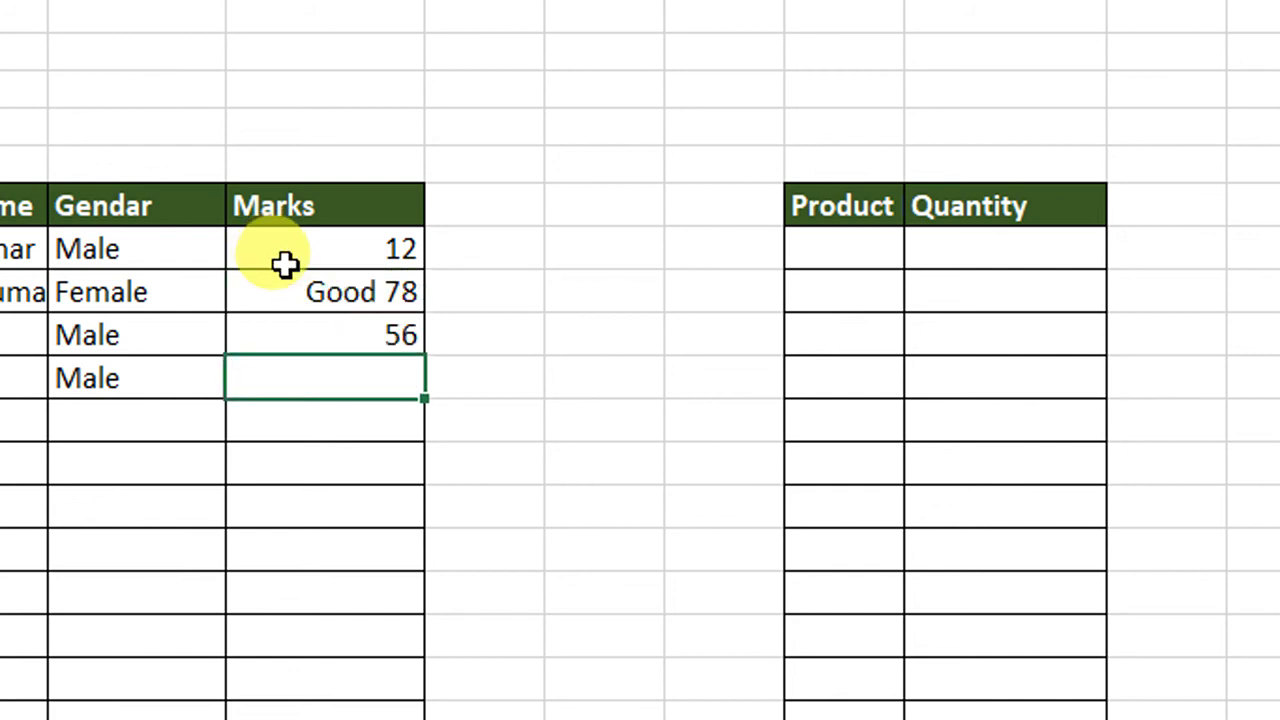
{"action": "type", "text": "77"}
{"action": "key", "text": "Return"}
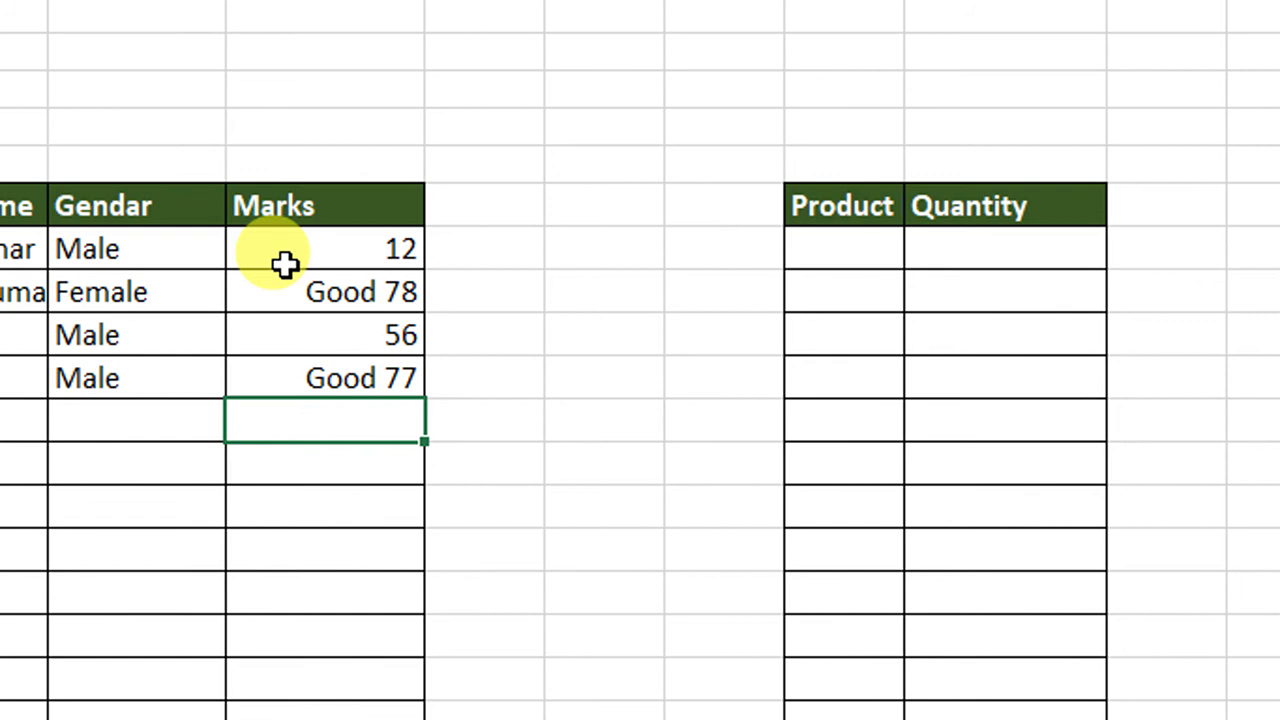
{"action": "type", "text": "89"}
{"action": "key", "text": "Return"}
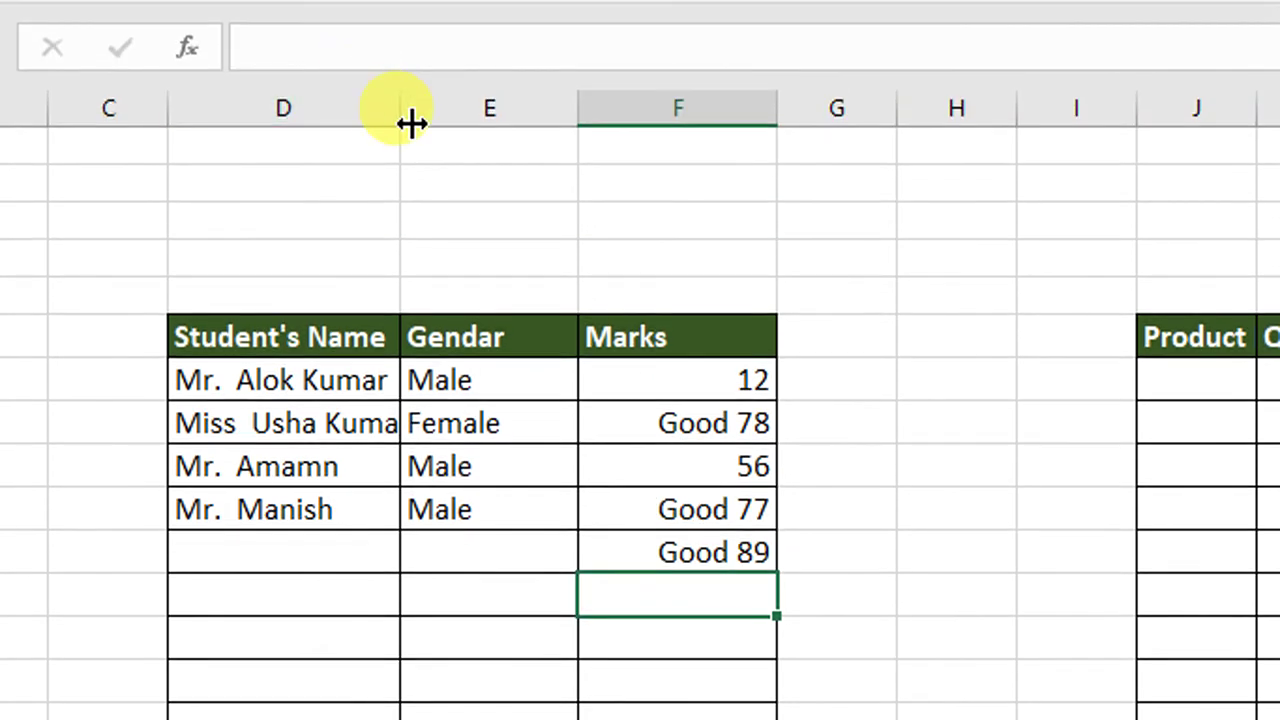
- Auto-fit the Student's Name column width and select the Quantity cells
{"action": "left_click_drag", "start_coordinate": [412, 123], "coordinate": [412, 123]}
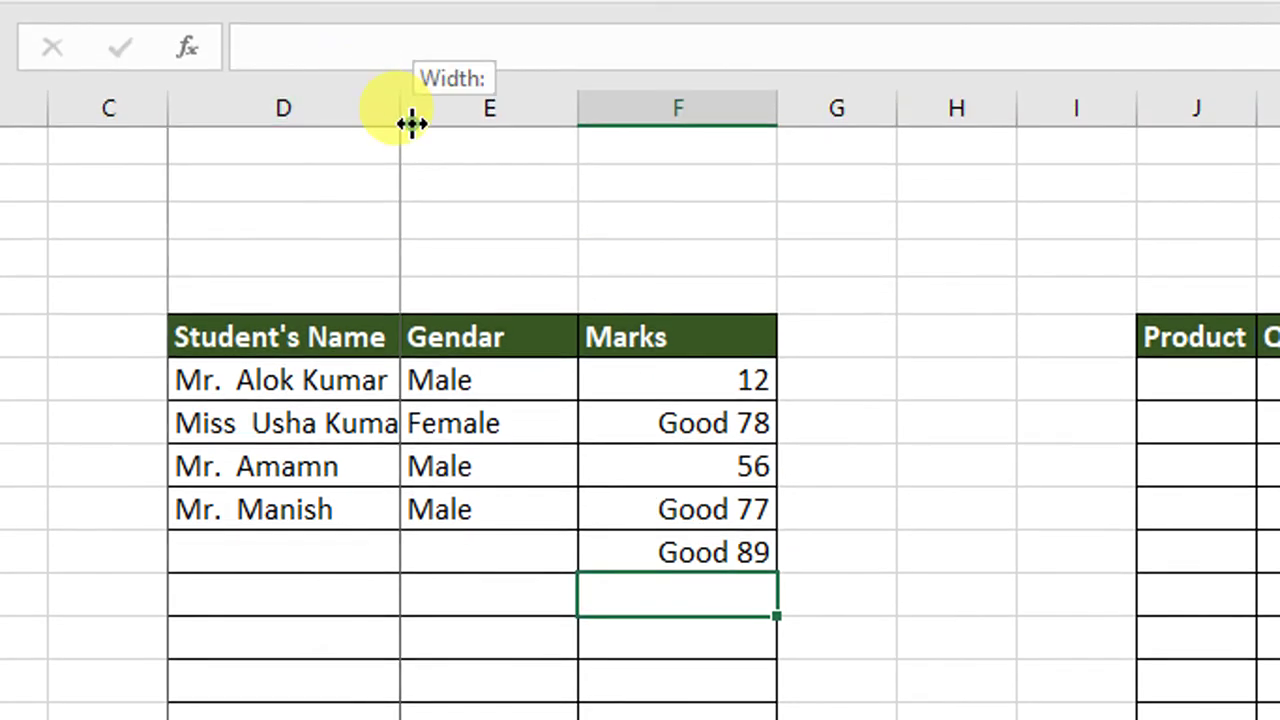
{"action": "double_click", "coordinate": [412, 123]}
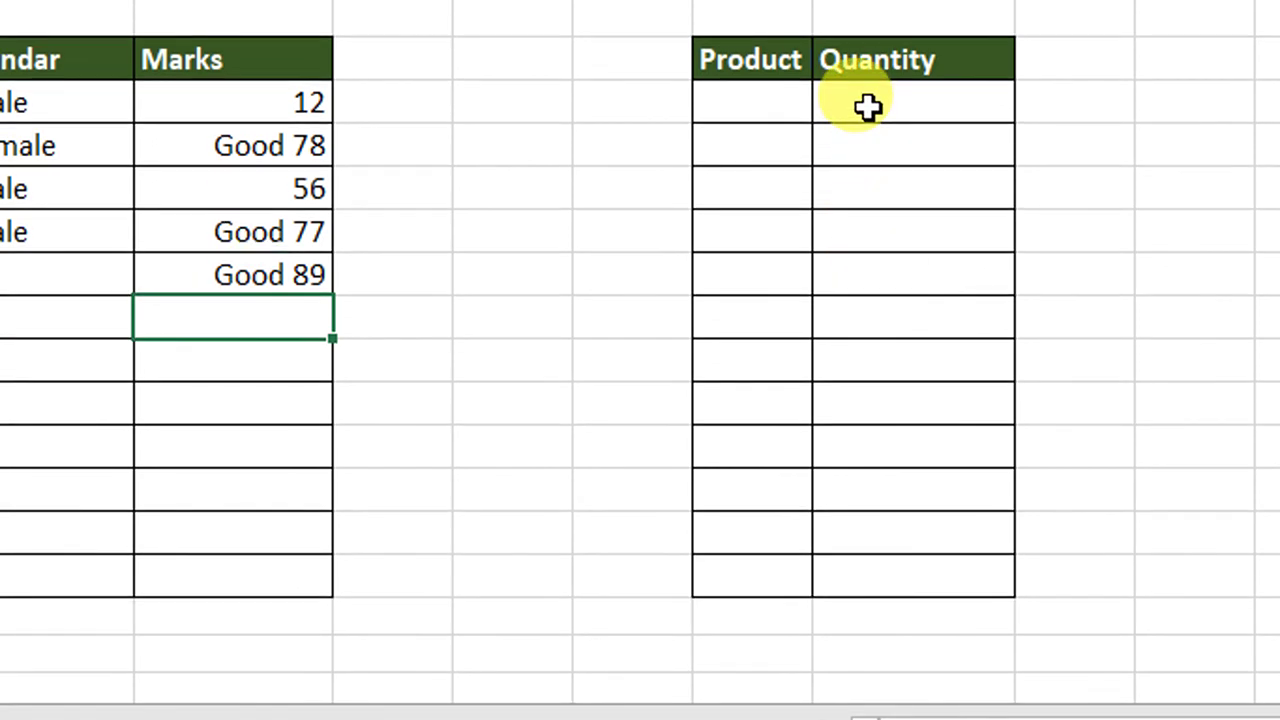
{"action": "left_click", "coordinate": [867, 107]}
{"action": "key", "text": "shift+Down"}
{"action": "key", "text": "shift+Down"}
{"action": "key", "text": "shift+Down"}
{"action": "key", "text": "shift+Down"}
{"action": "key", "text": "shift+Down"}
{"action": "key", "text": "shift+Down"}
{"action": "key", "text": "shift+Down"}
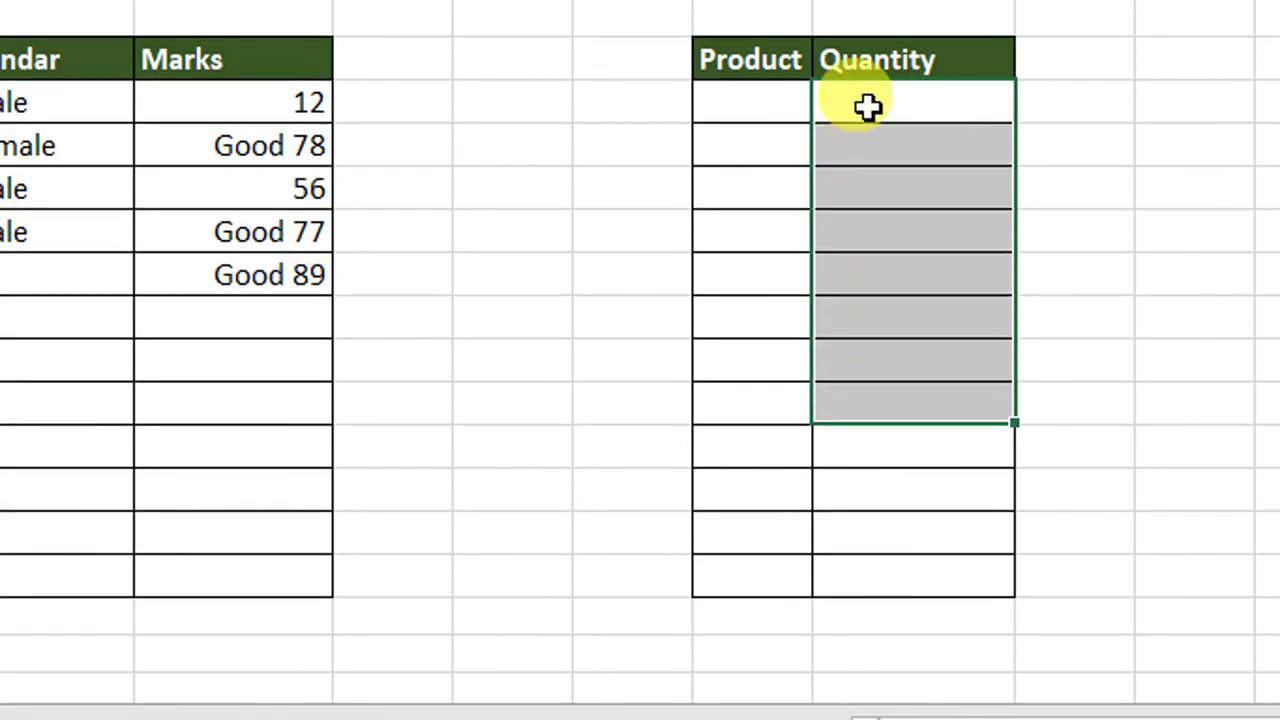
{"action": "key", "text": "shift+Down"}
{"action": "key", "text": "shift+Down"}
{"action": "key", "text": "shift+Down"}
{"action": "key", "text": "shift+Down"}
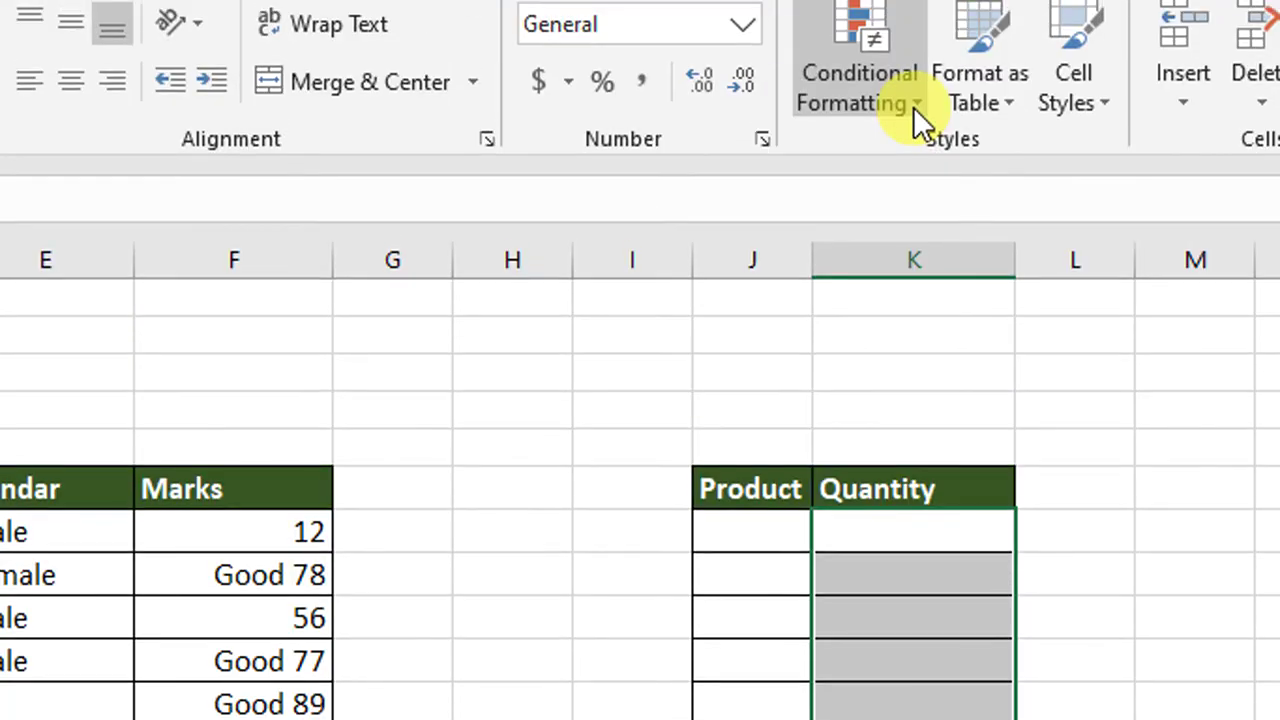
- Start a new formula-based conditional formatting rule with the formula =$K7<1
{"action": "left_click", "coordinate": [915, 105]}
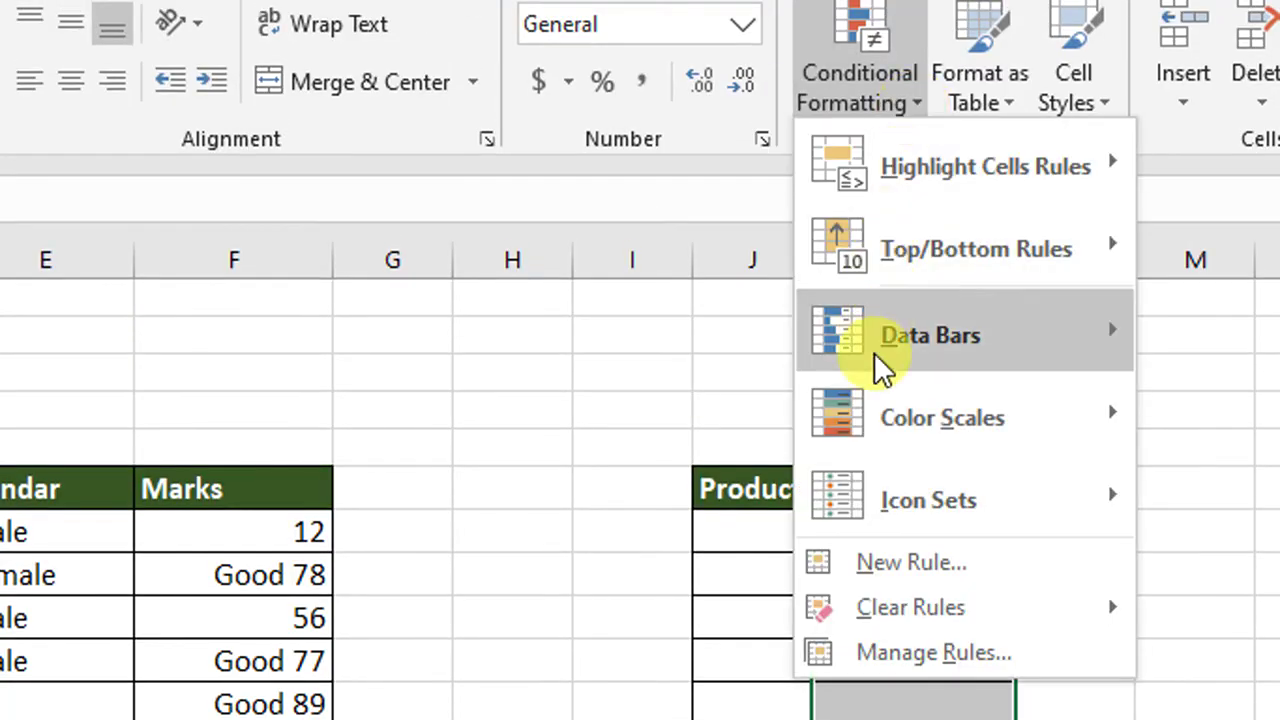
{"action": "left_click", "coordinate": [880, 562]}
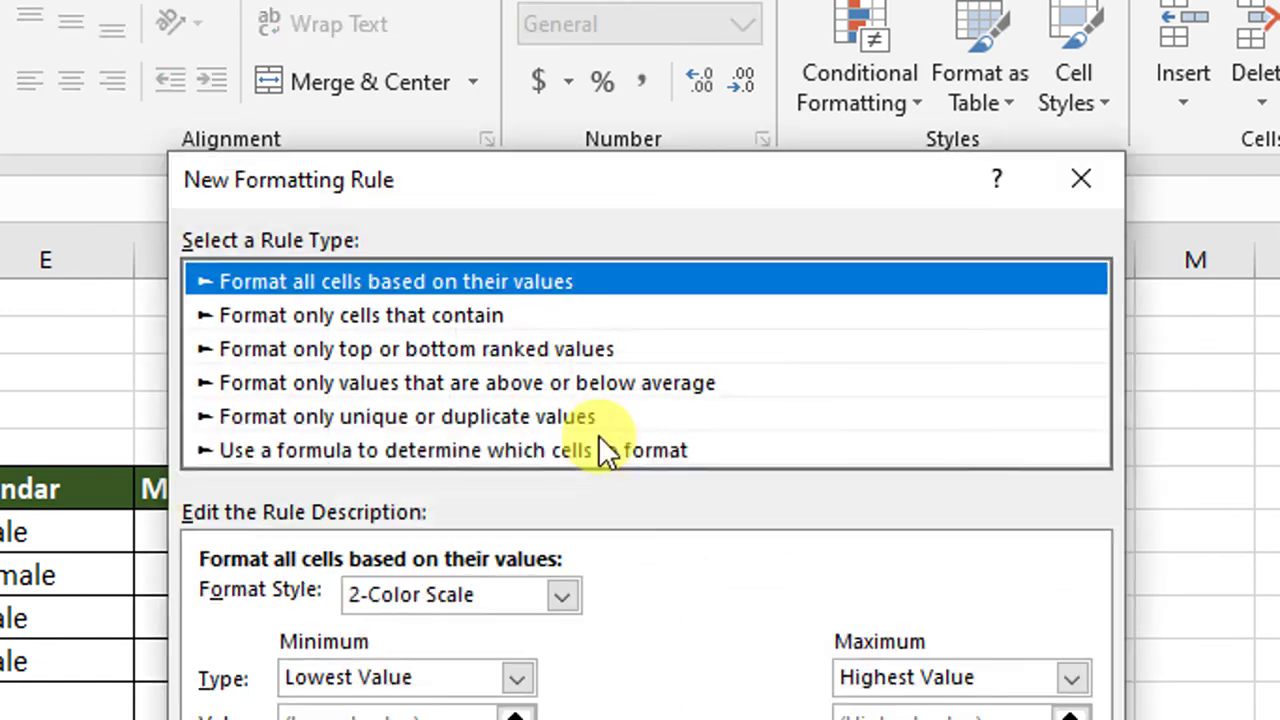
{"action": "left_click", "coordinate": [422, 448]}
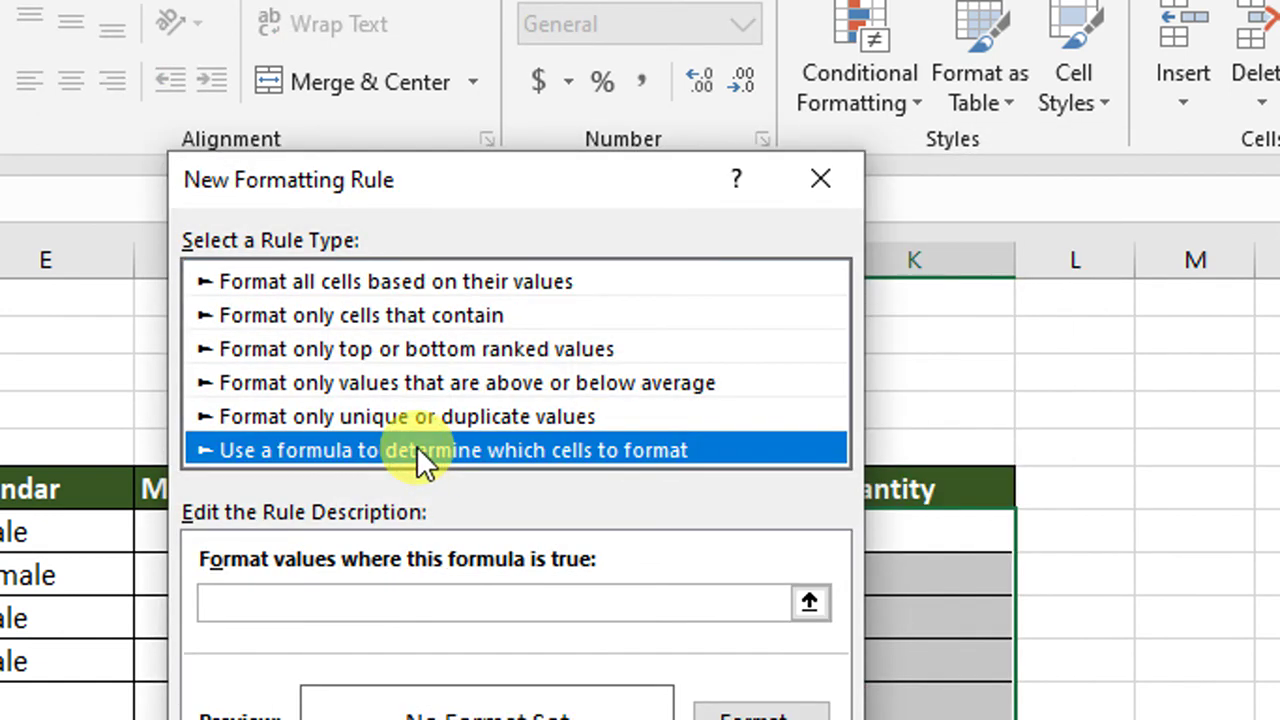
{"action": "left_click", "coordinate": [423, 600]}
{"action": "left_click_drag", "start_coordinate": [424, 189], "coordinate": [216, 163]}
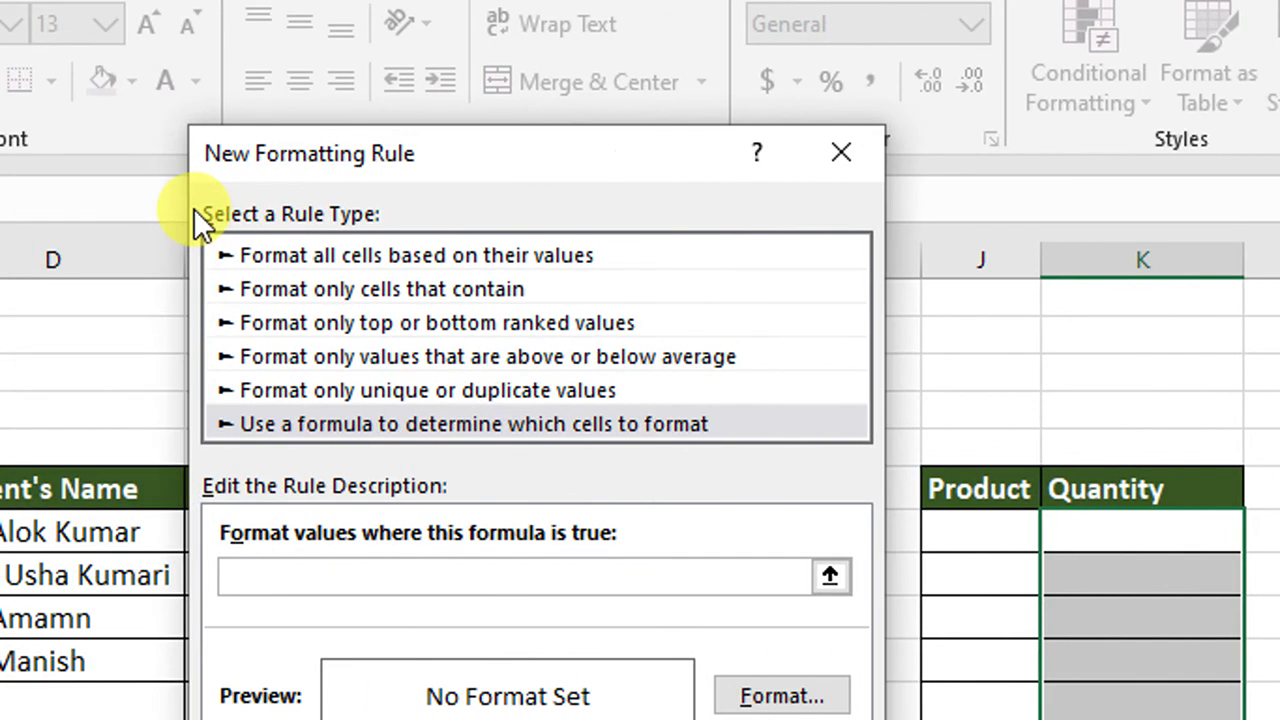
{"action": "type", "text": "="}
{"action": "left_click", "coordinate": [1119, 532]}
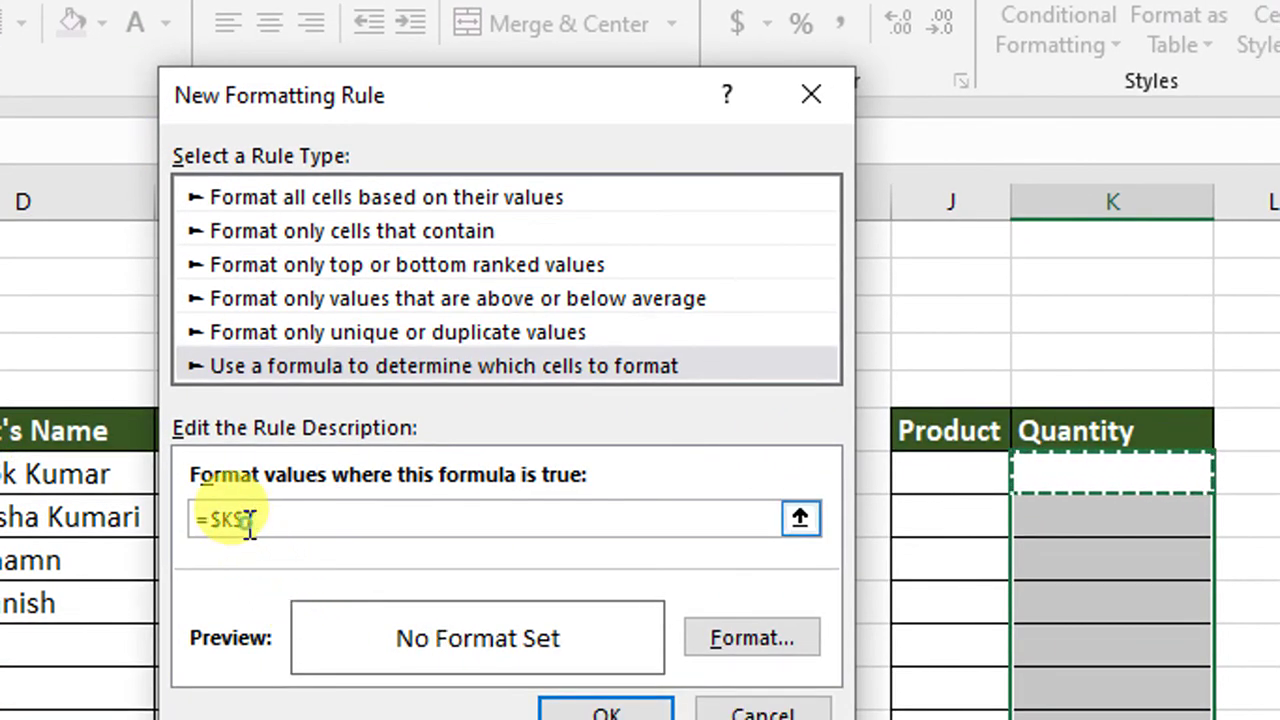
{"action": "left_click", "coordinate": [246, 520]}
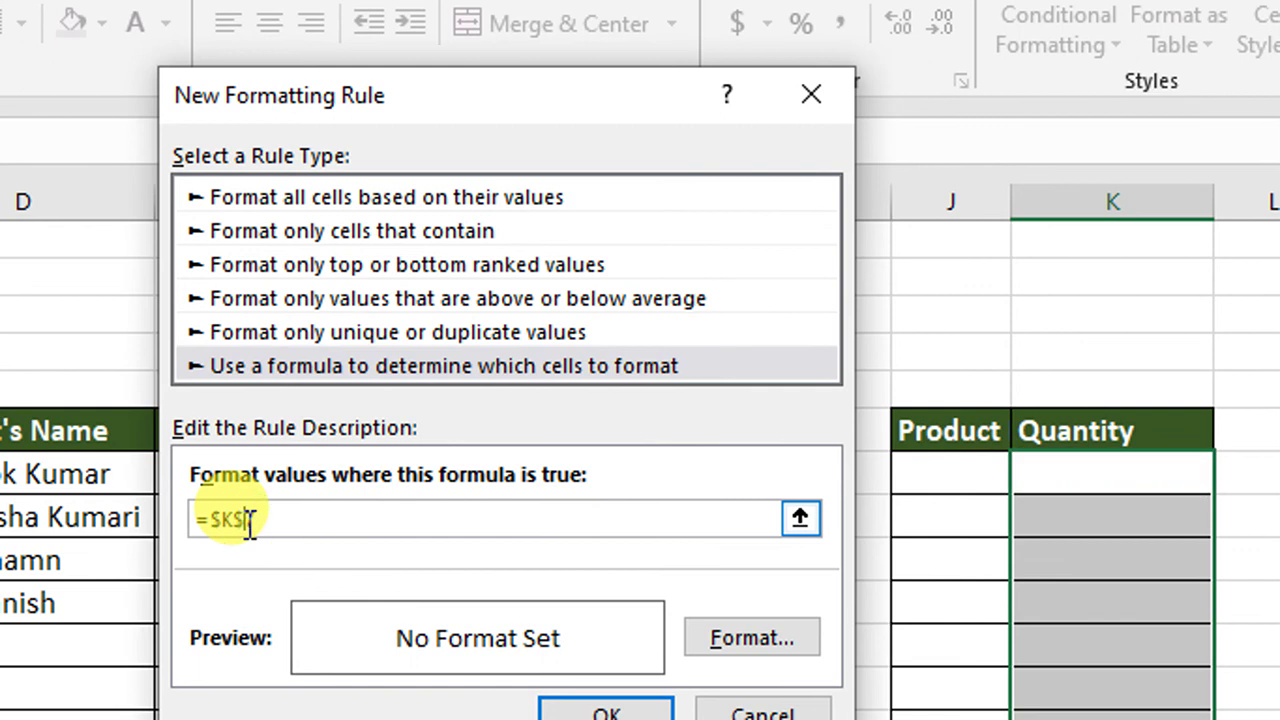
{"action": "key", "text": "Delete"}
{"action": "left_click", "coordinate": [271, 520]}
{"action": "type", "text": "<"}
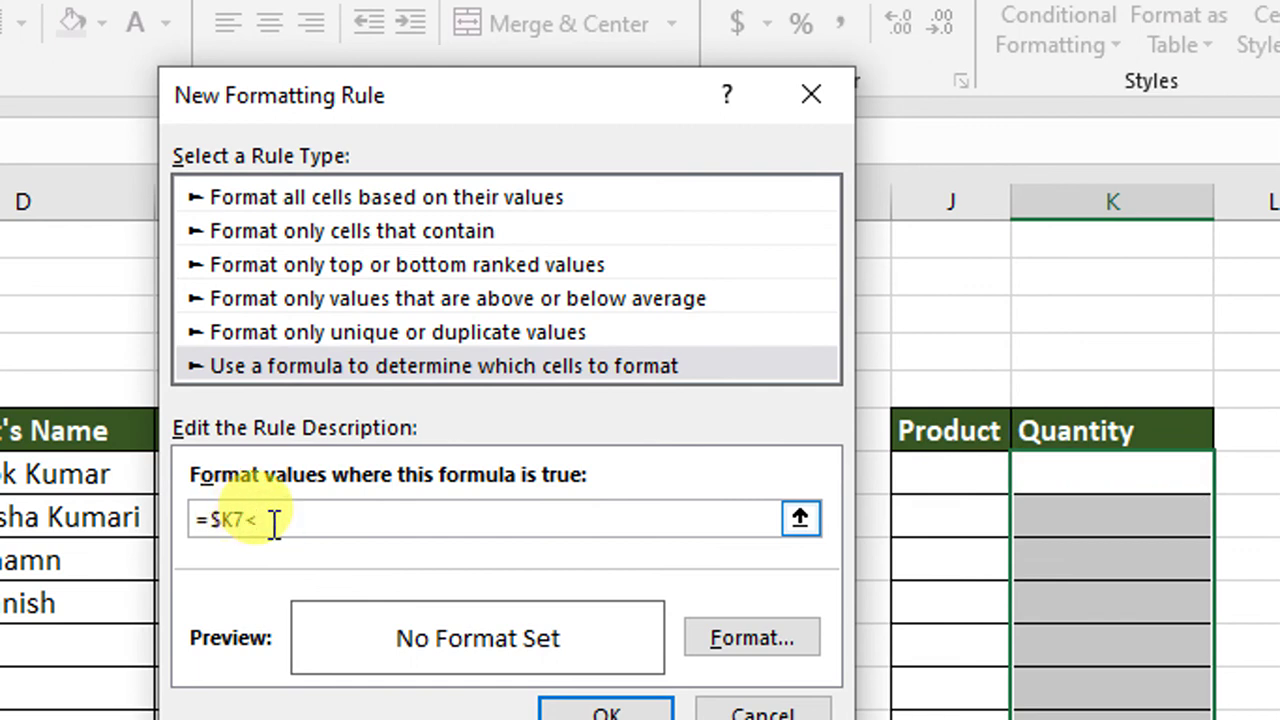
{"action": "type", "text": "1"}
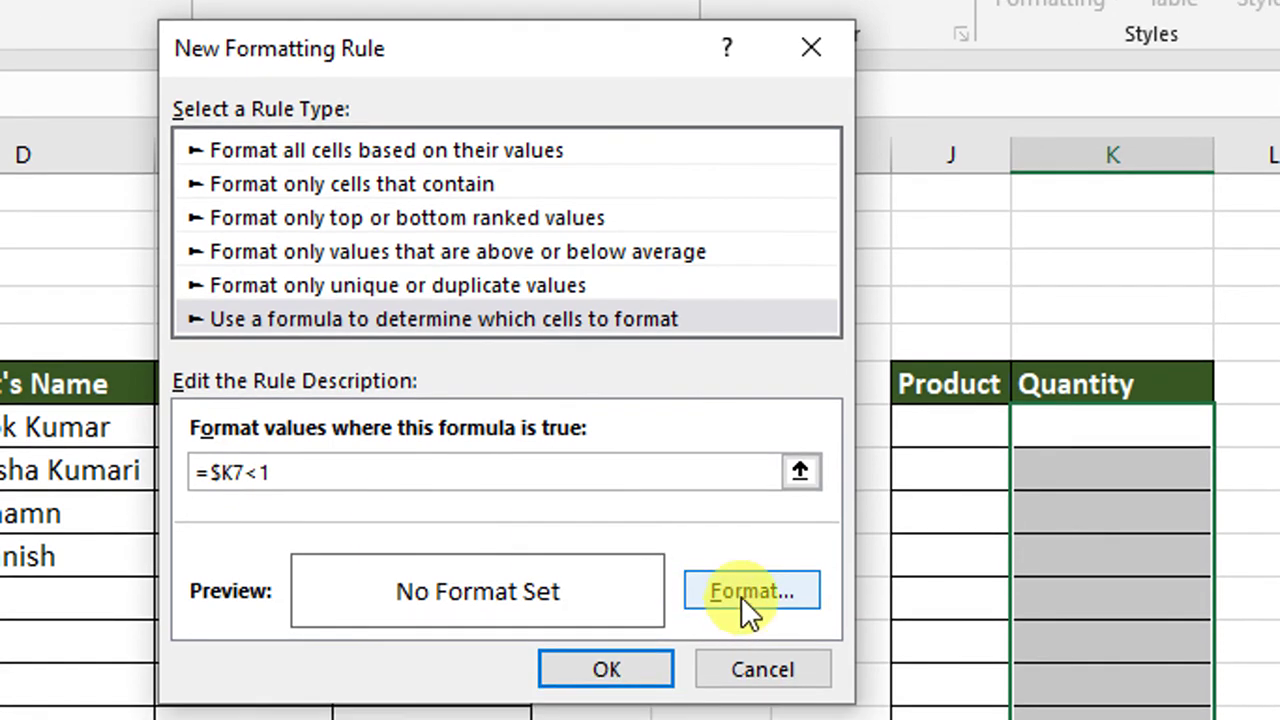
- Give the rule the custom number format 0.0 "Grams"
{"action": "left_click", "coordinate": [741, 596]}
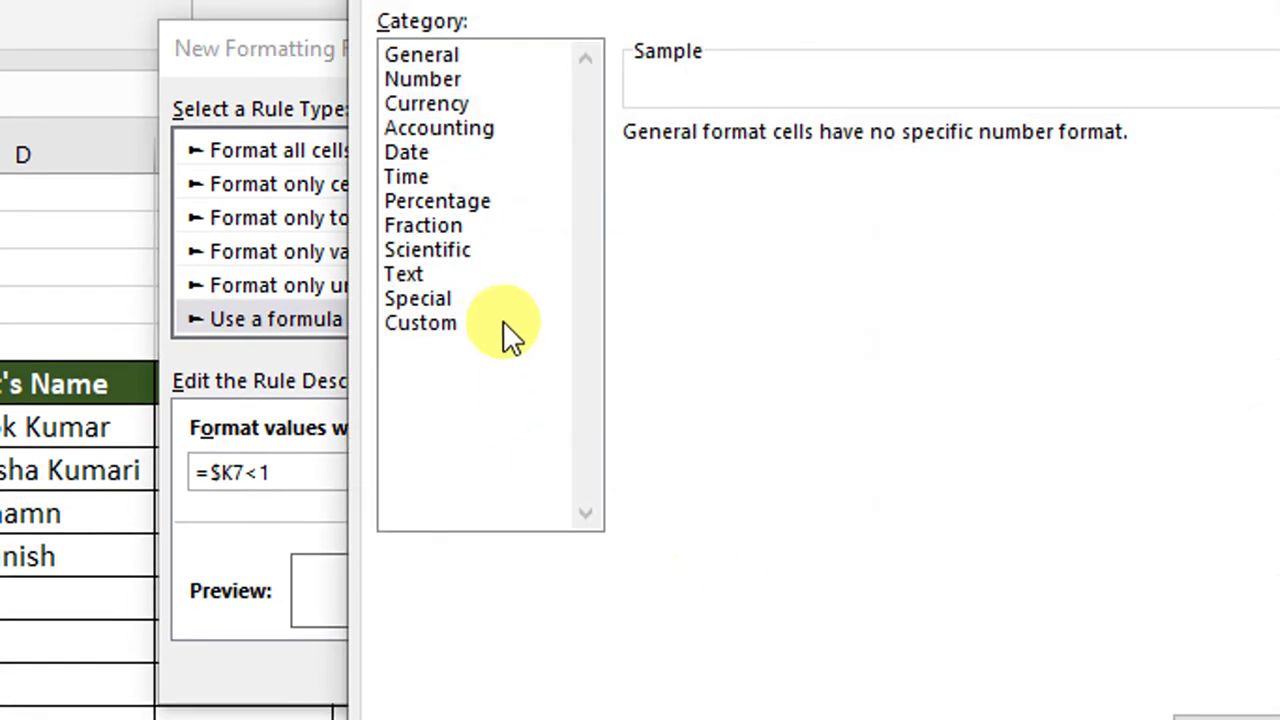
{"action": "left_click", "coordinate": [481, 336]}
{"action": "left_click", "coordinate": [424, 326]}
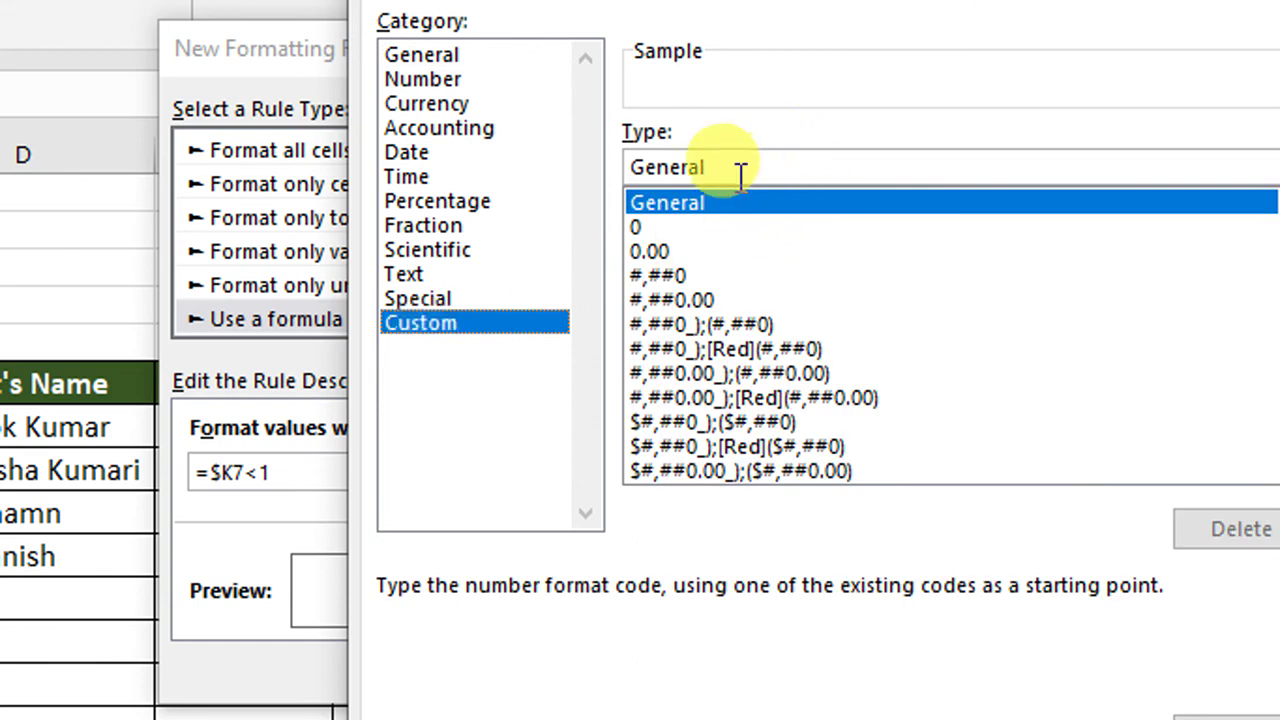
{"action": "double_click", "coordinate": [737, 170]}
{"action": "type", "text": "\"gram"}
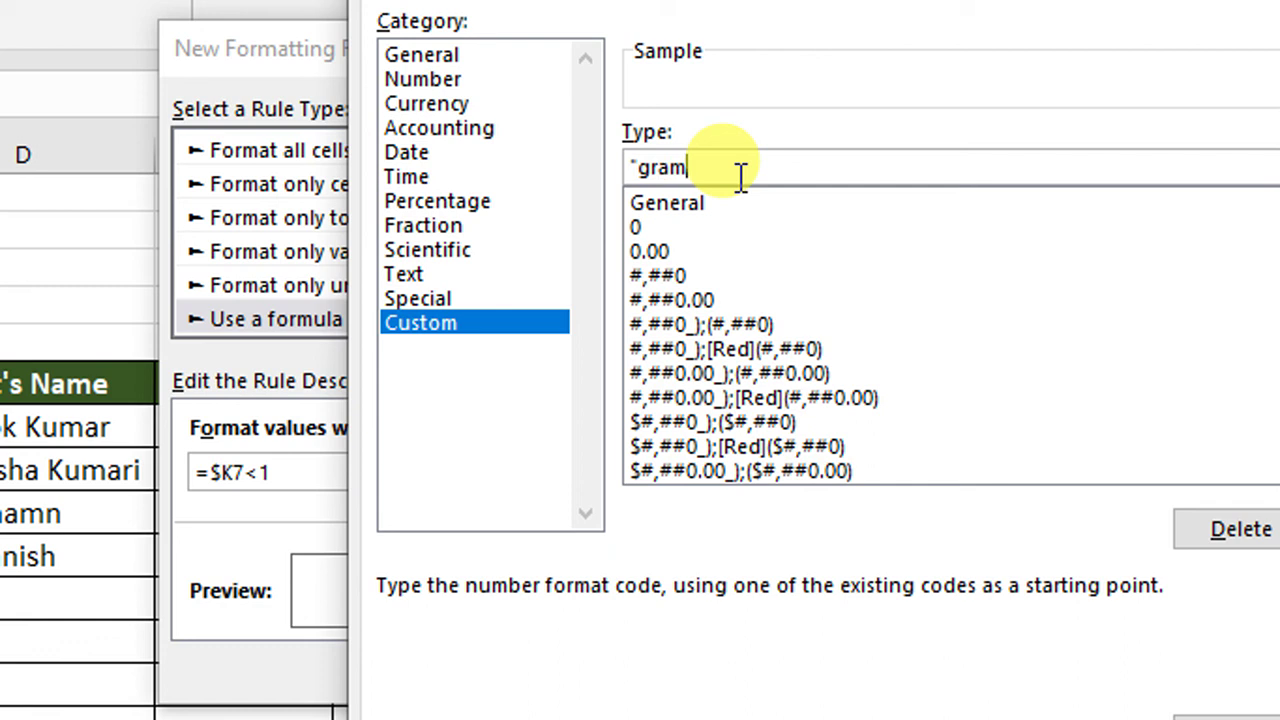
{"action": "type", "text": "\""}
{"action": "key", "text": "BackSpace"}
{"action": "key", "text": "BackSpace"}
{"action": "key", "text": "BackSpace"}
{"action": "key", "text": "BackSpace"}
{"action": "key", "text": "BackSpace"}
{"action": "key", "text": "BackSpace"}
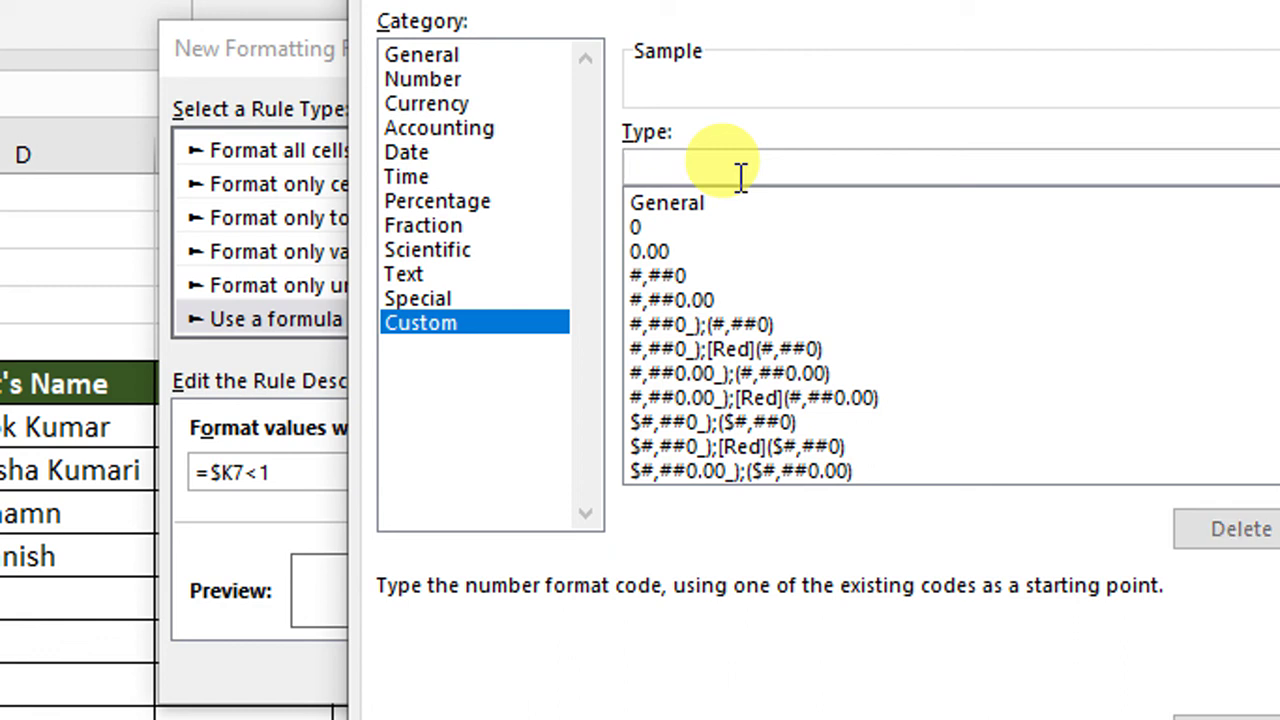
{"action": "type", "text": "0.0"}
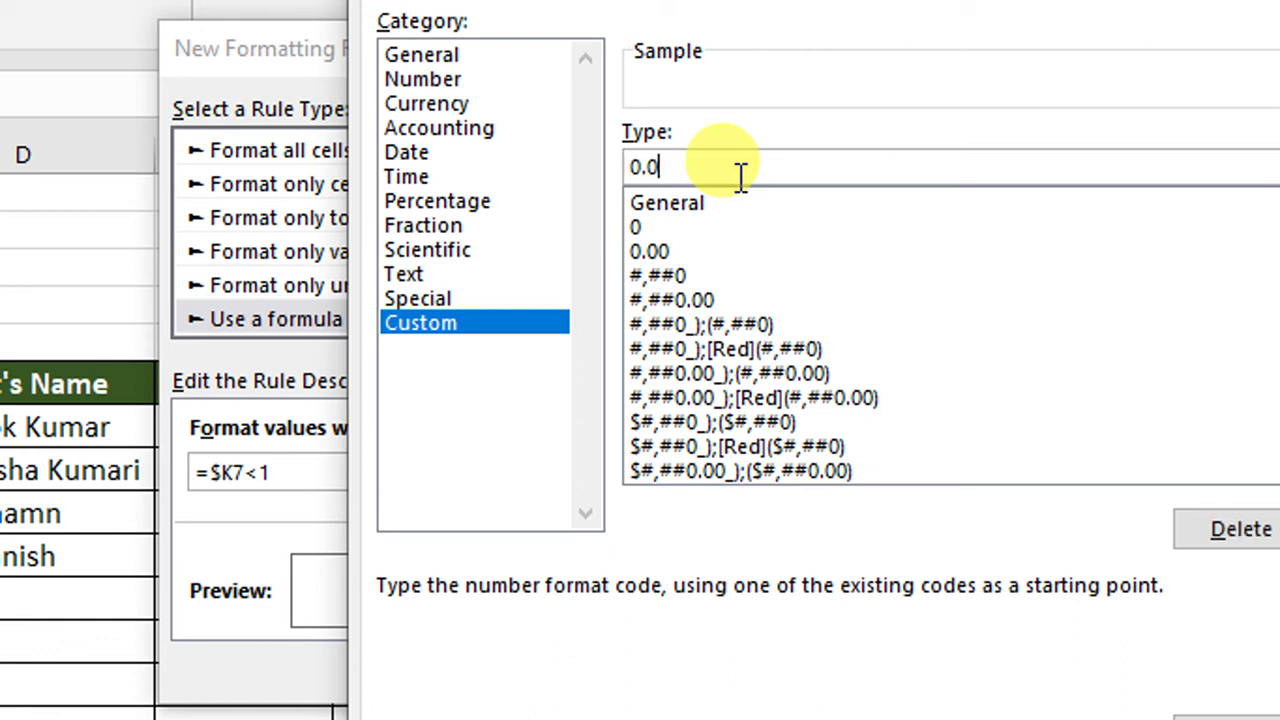
{"action": "type", "text": " \"Grams"}
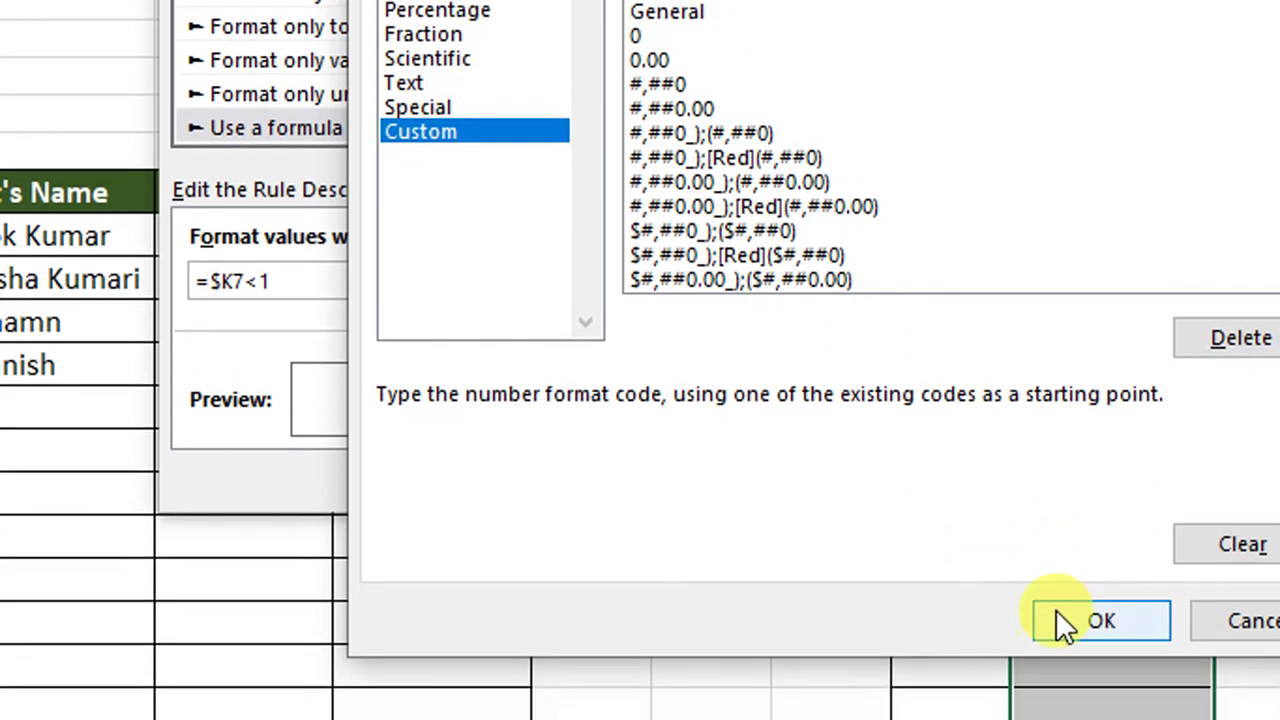
{"action": "left_click", "coordinate": [1056, 609]}
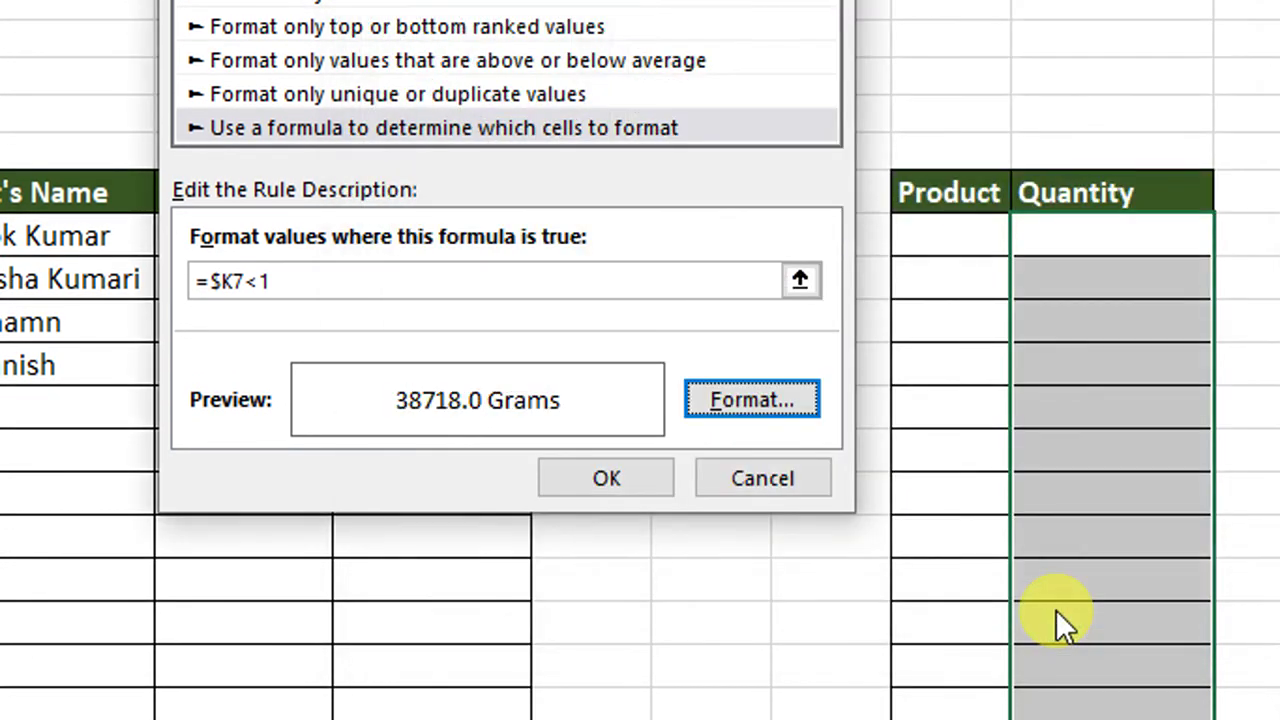
- Save the Grams rule and start a second formula rule with =$K7>=1
{"action": "left_click", "coordinate": [651, 486]}
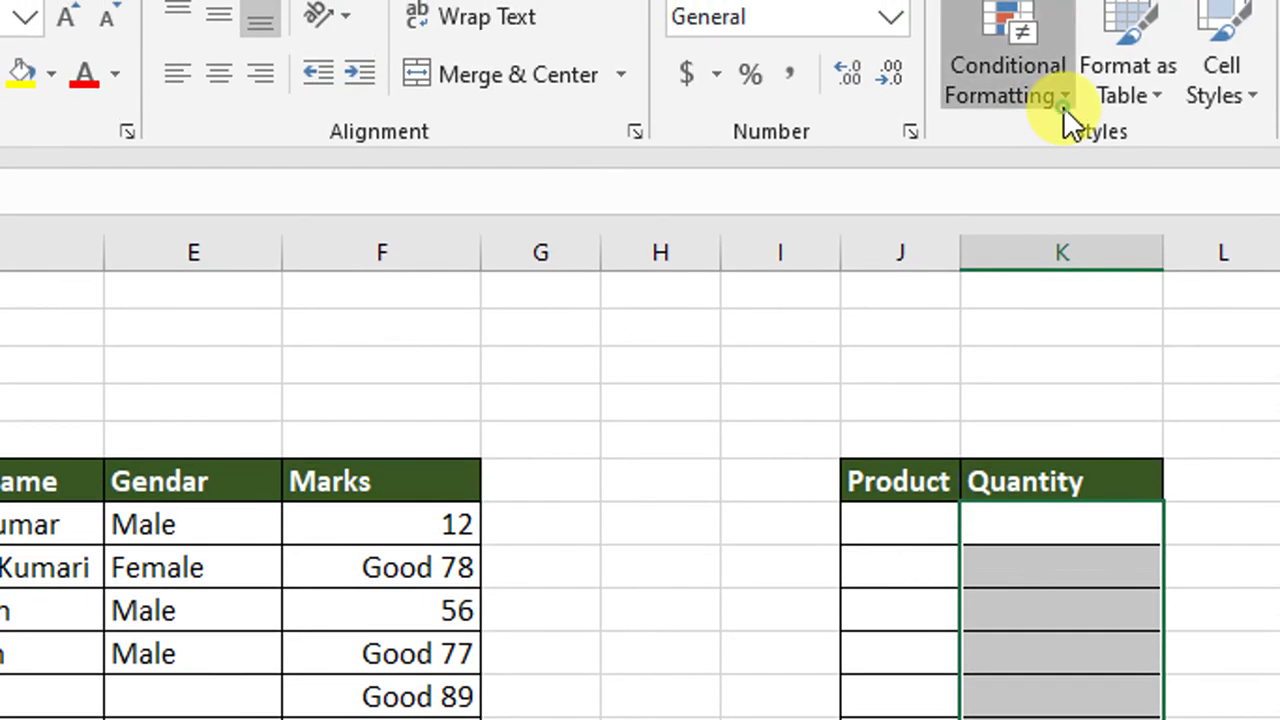
{"action": "left_click", "coordinate": [1062, 100]}
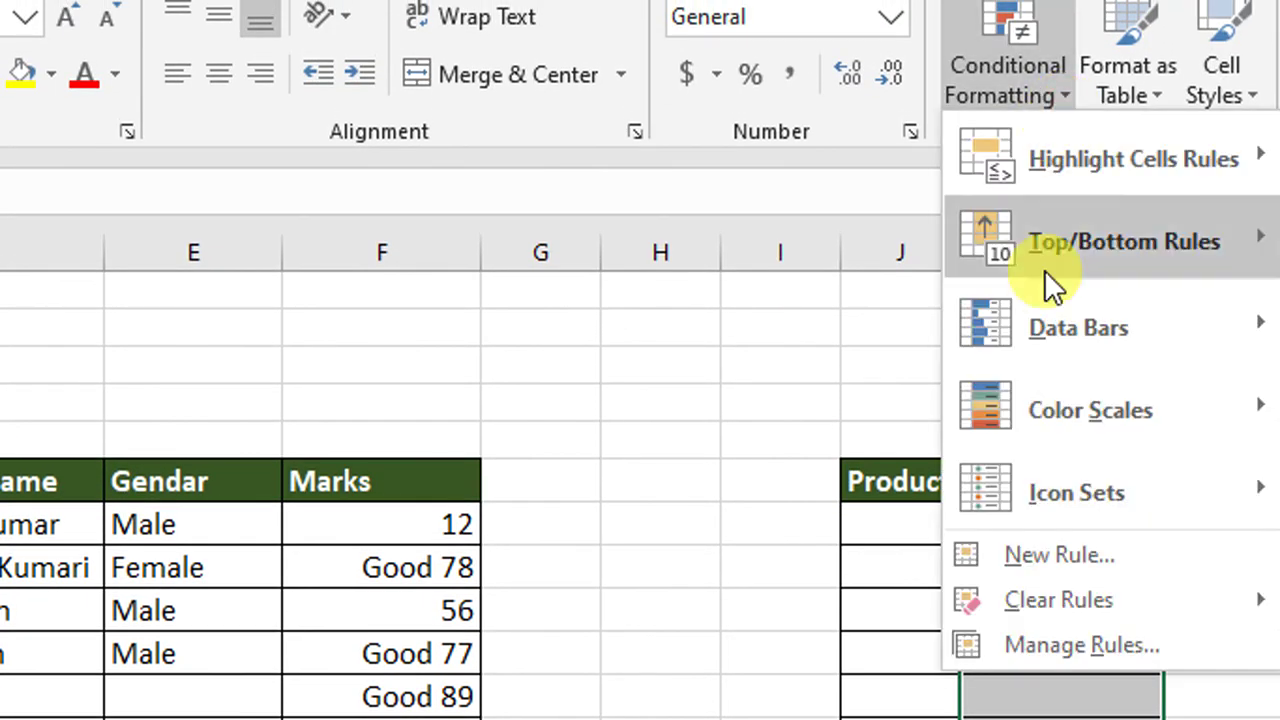
{"action": "left_click", "coordinate": [1016, 562]}
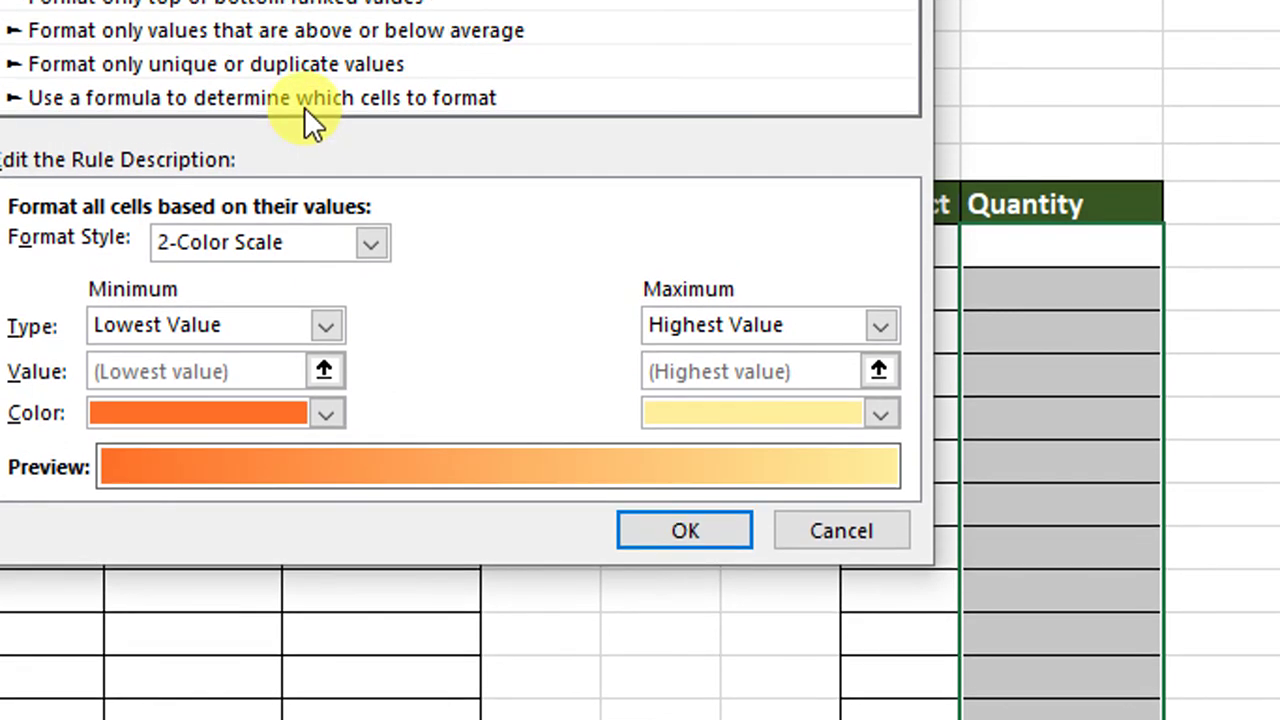
{"action": "left_click", "coordinate": [305, 100]}
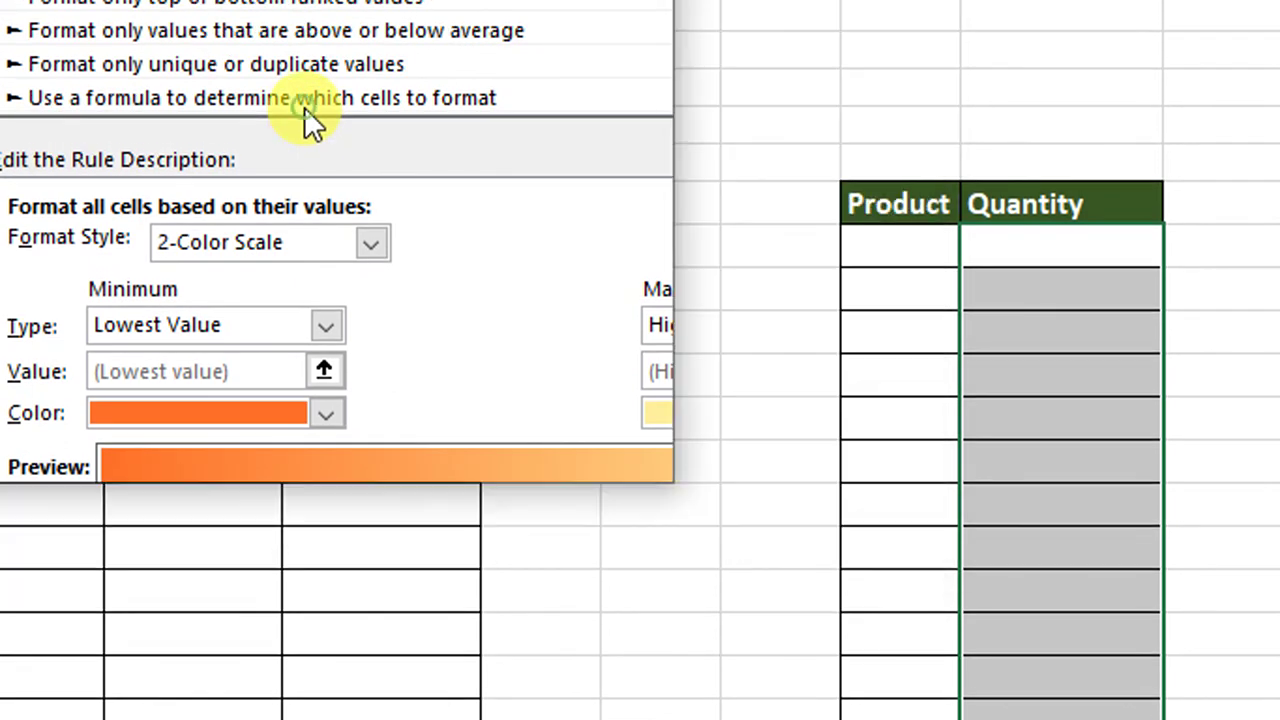
{"action": "left_click", "coordinate": [180, 250]}
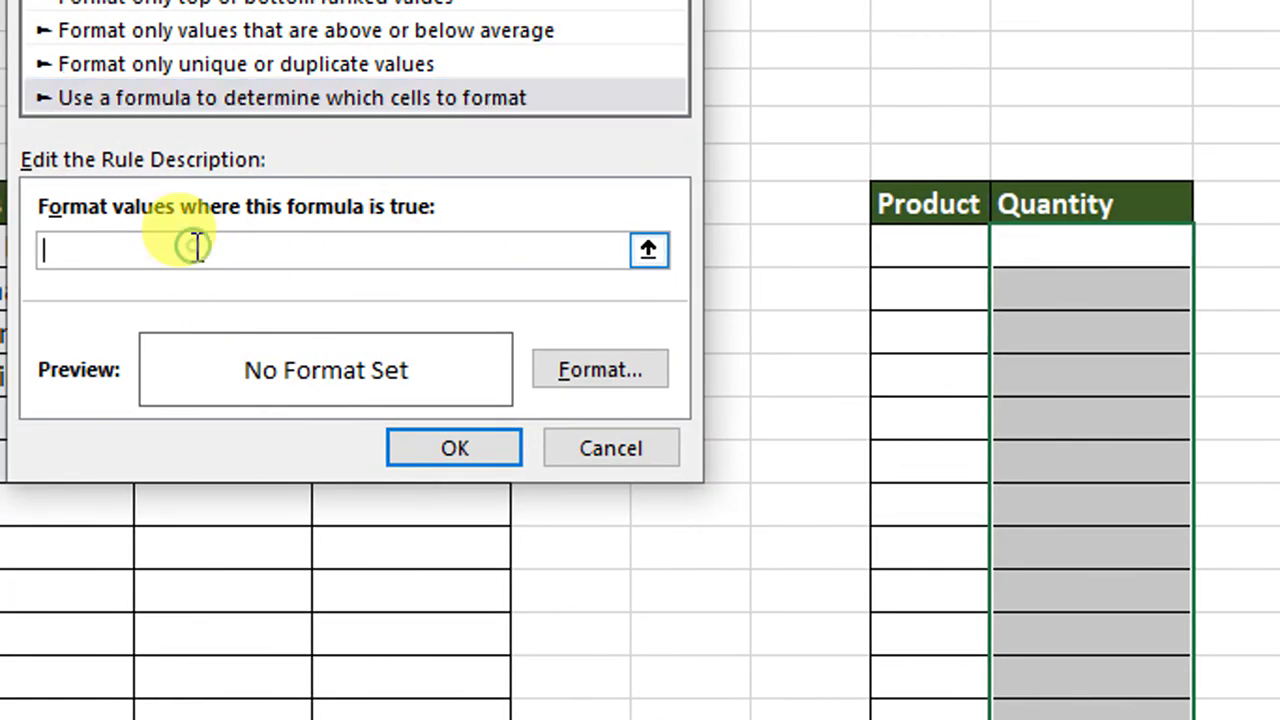
{"action": "left_click", "coordinate": [1050, 255]}
{"action": "left_click", "coordinate": [196, 251]}
{"action": "key", "text": "BackSpace"}
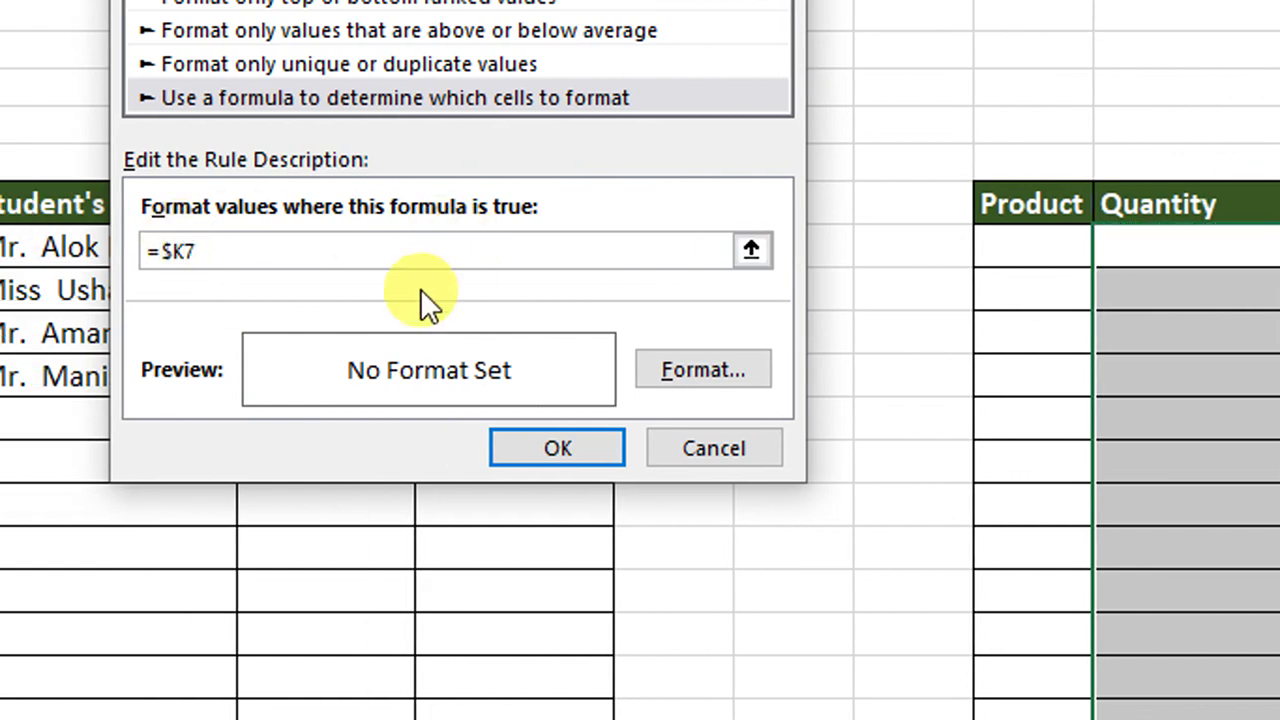
{"action": "left_click", "coordinate": [288, 255]}
{"action": "type", "text": ">="}
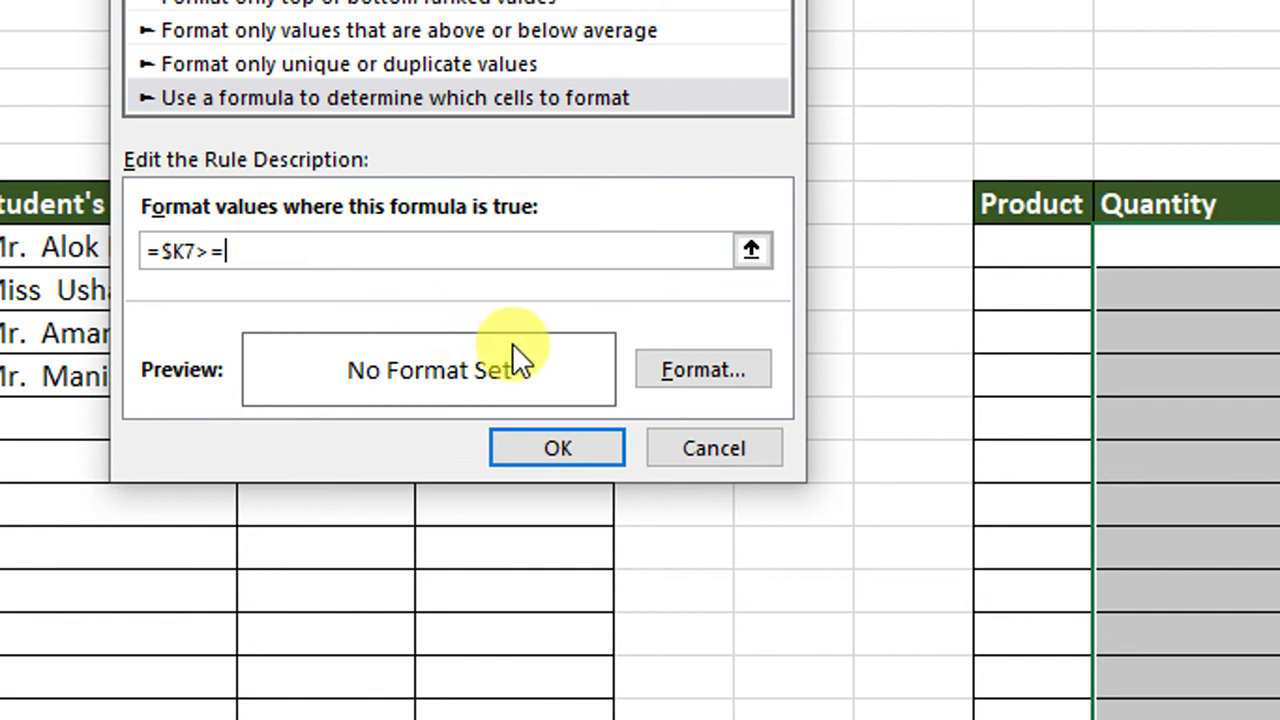
{"action": "type", "text": "1"}
- Give the second rule the custom format 0.0 "K. Grams" and save it
{"action": "left_click", "coordinate": [707, 369]}
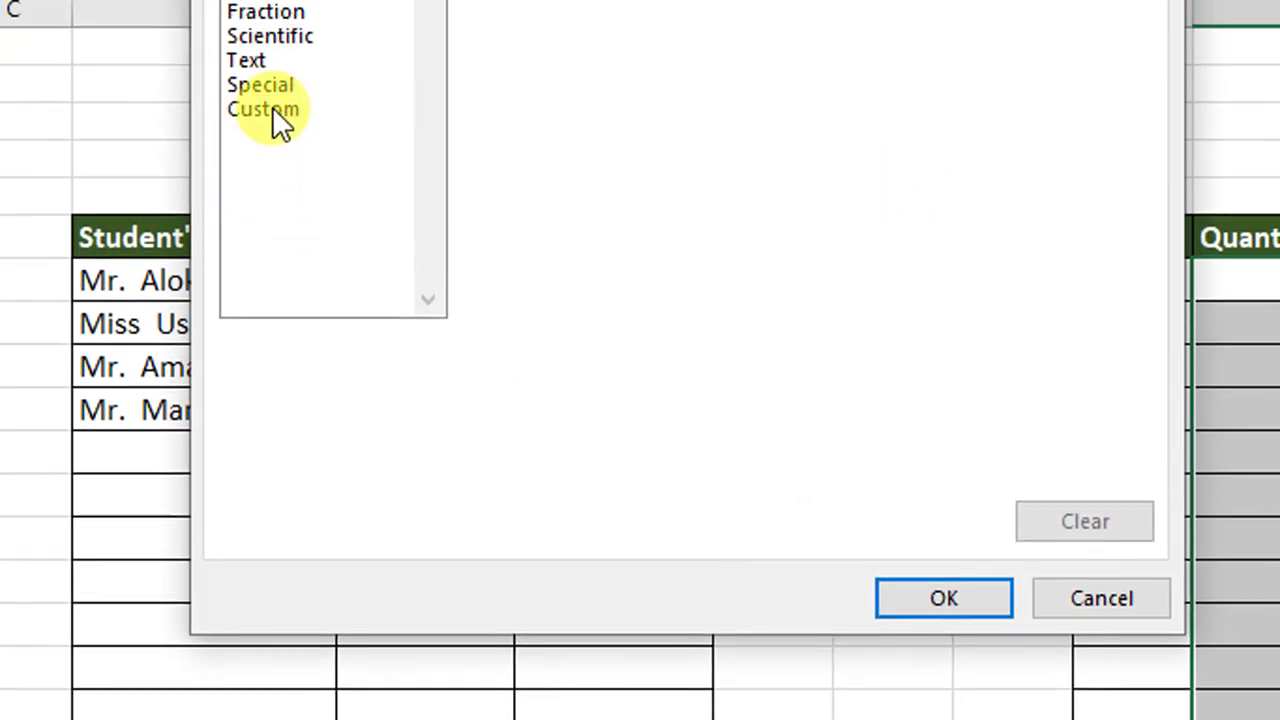
{"action": "left_click", "coordinate": [172, 78]}
{"action": "double_click", "coordinate": [567, 174]}
{"action": "type", "text": "0.0"}
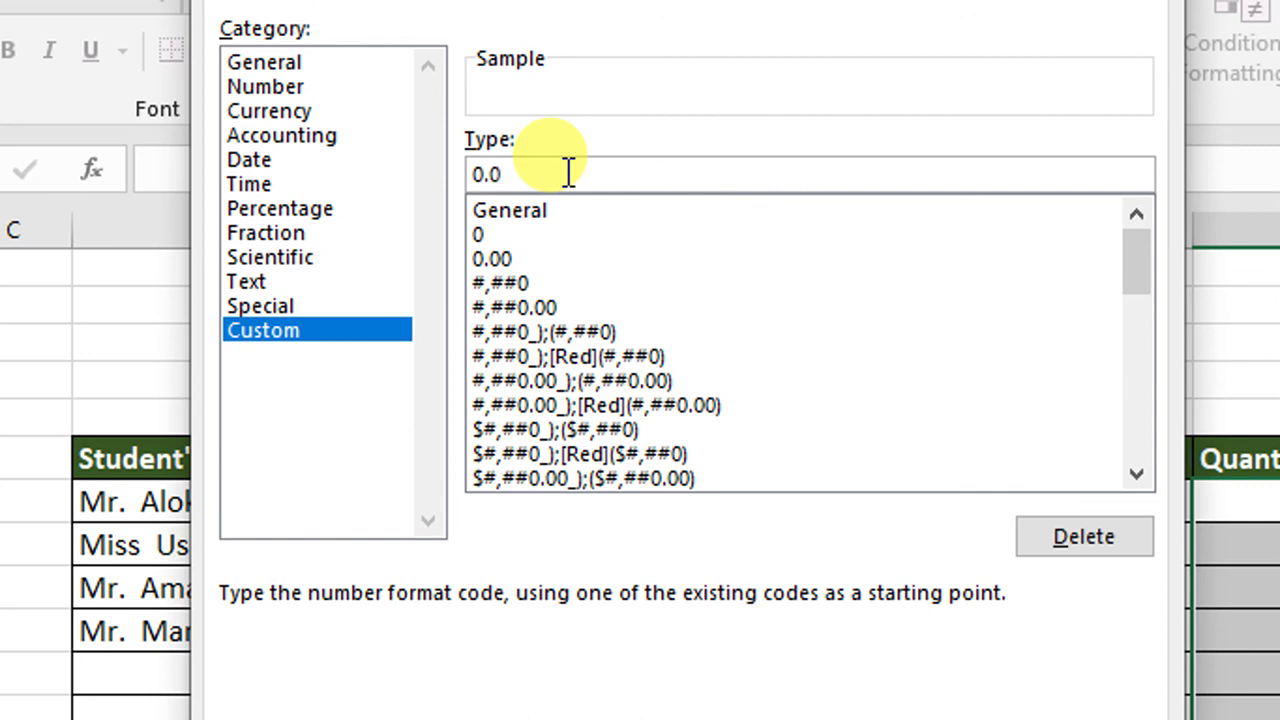
{"action": "type", "text": " \"K."}
{"action": "type", "text": " Grams"}
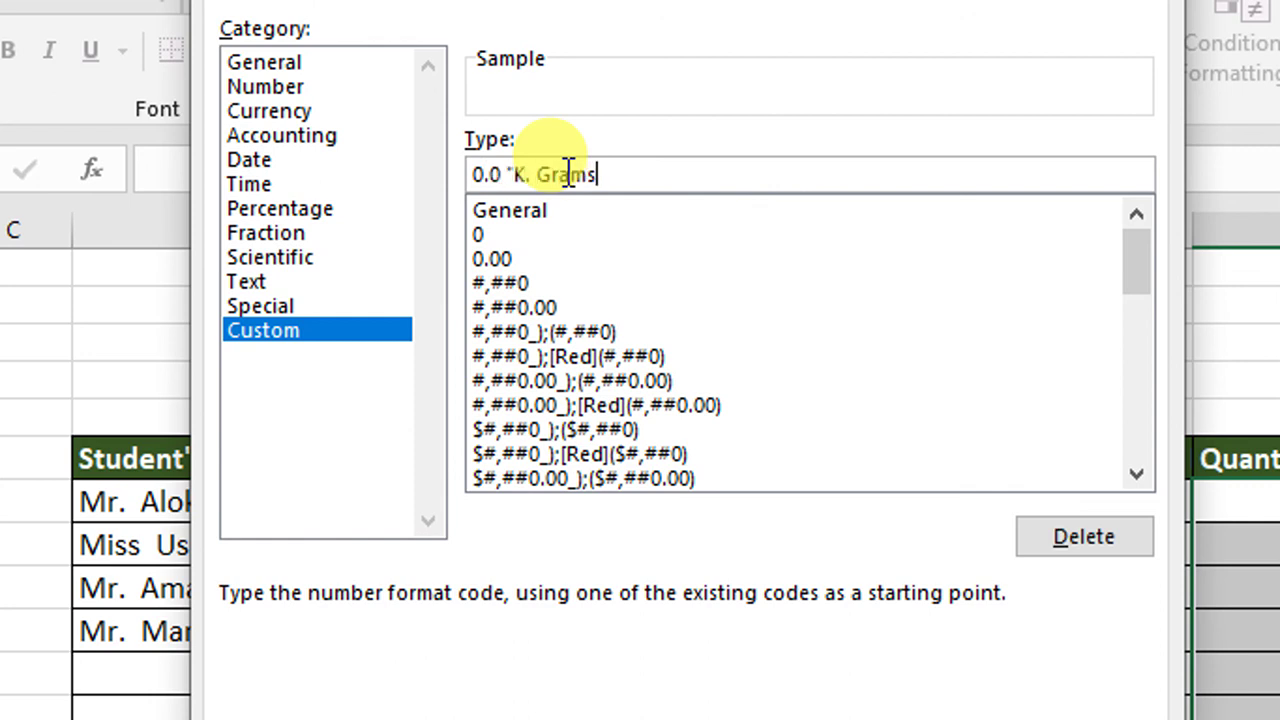
{"action": "type", "text": "\""}
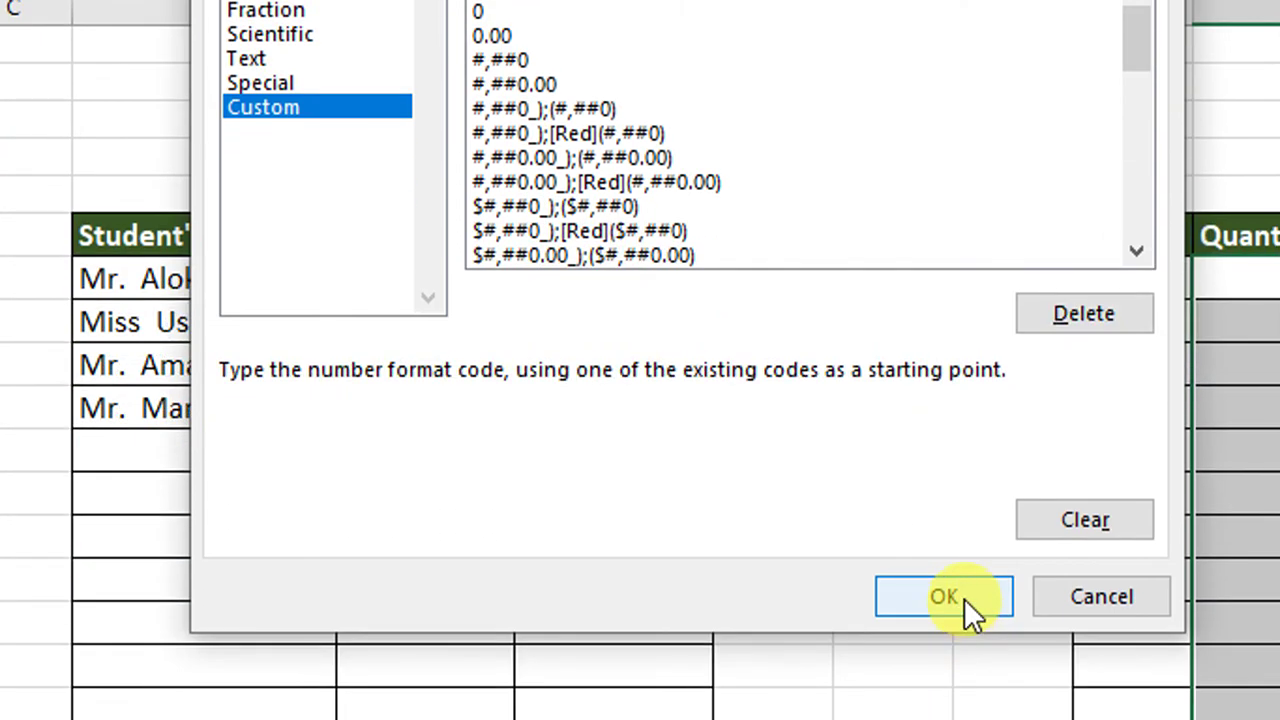
{"action": "left_click", "coordinate": [964, 598]}
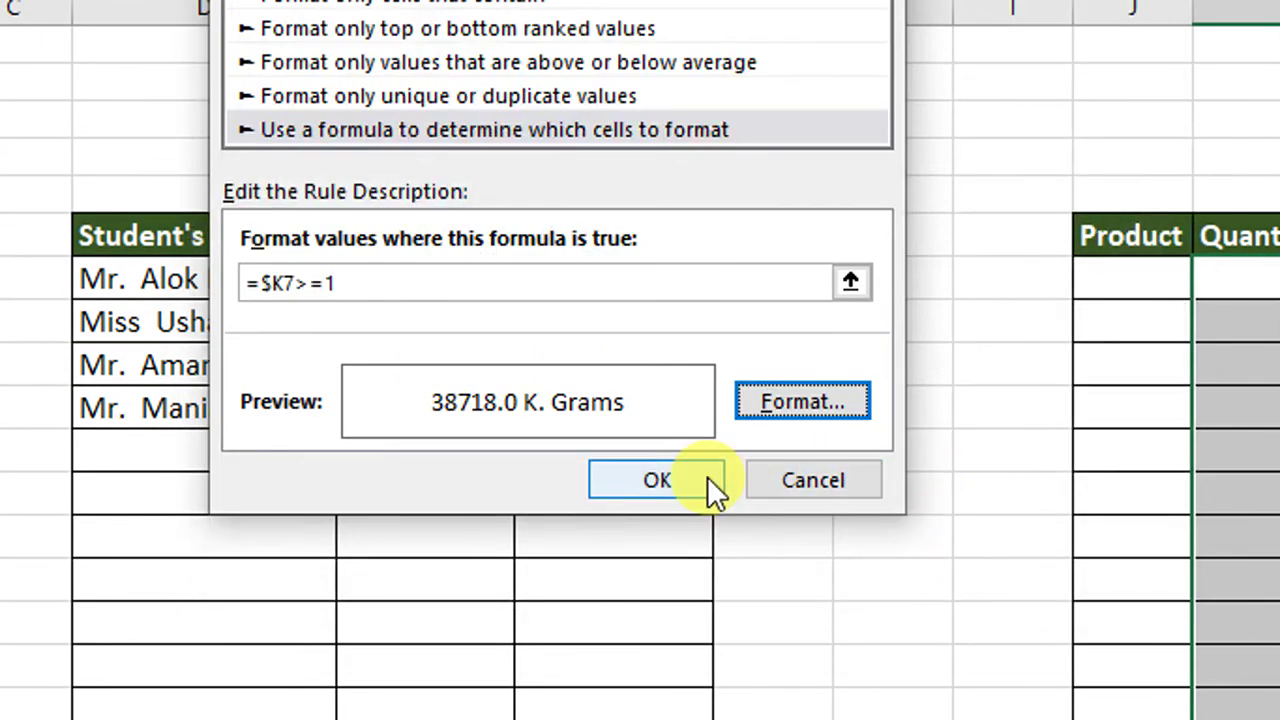
{"action": "left_click", "coordinate": [707, 476]}
- Enter quantities 1, 0.2, 15 and 0.7 into K7:K10
{"action": "left_click", "coordinate": [1054, 283]}
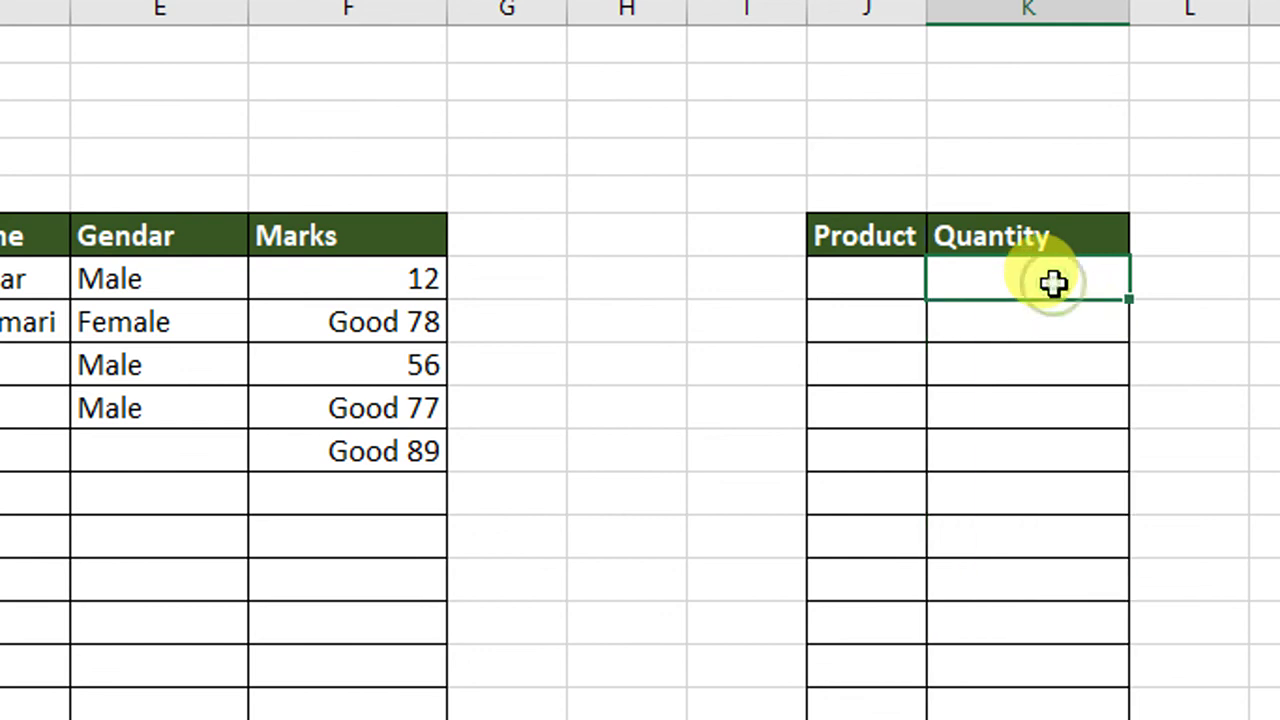
{"action": "type", "text": "1"}
{"action": "key", "text": "Return"}
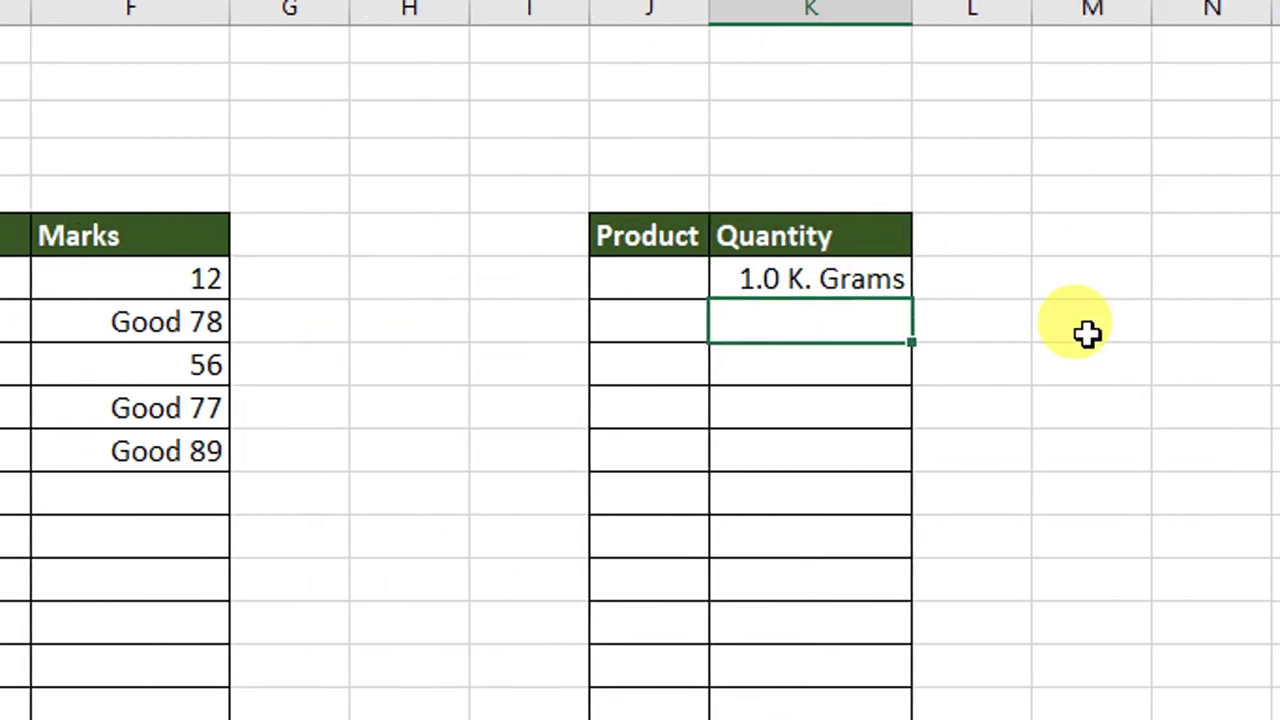
{"action": "type", "text": "0.2"}
{"action": "key", "text": "Return"}
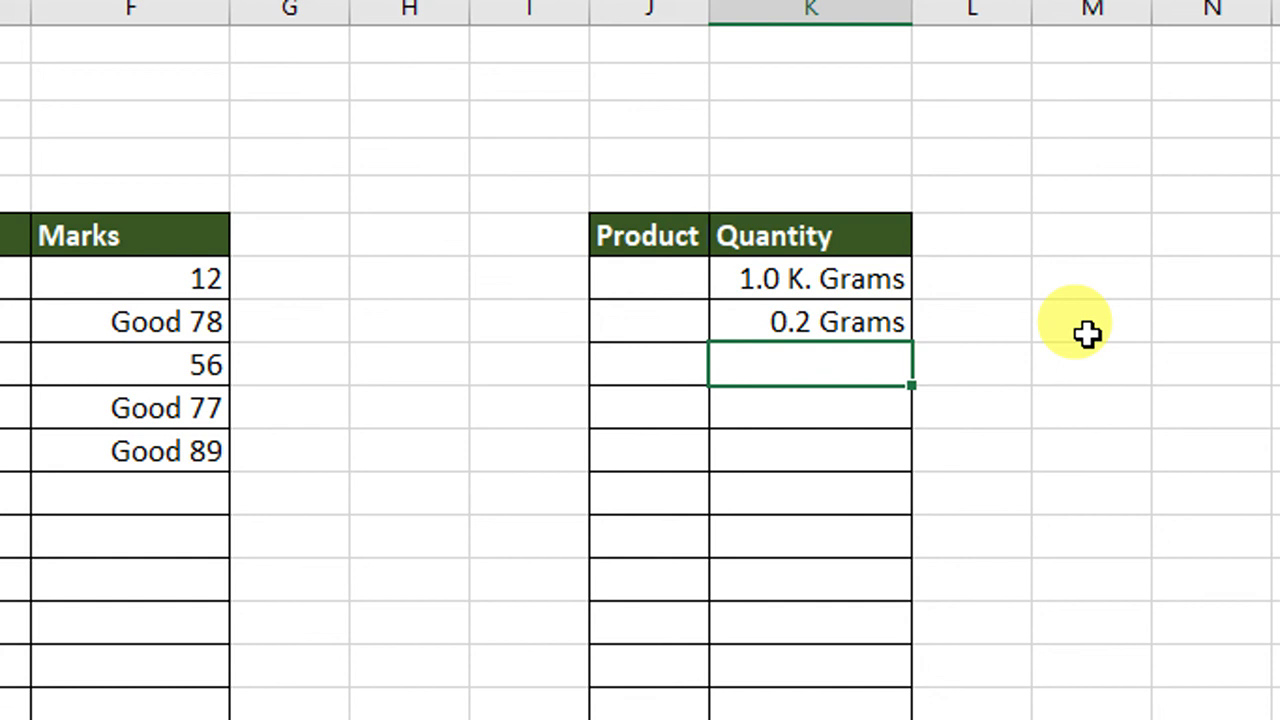
{"action": "type", "text": "15"}
{"action": "key", "text": "Return"}
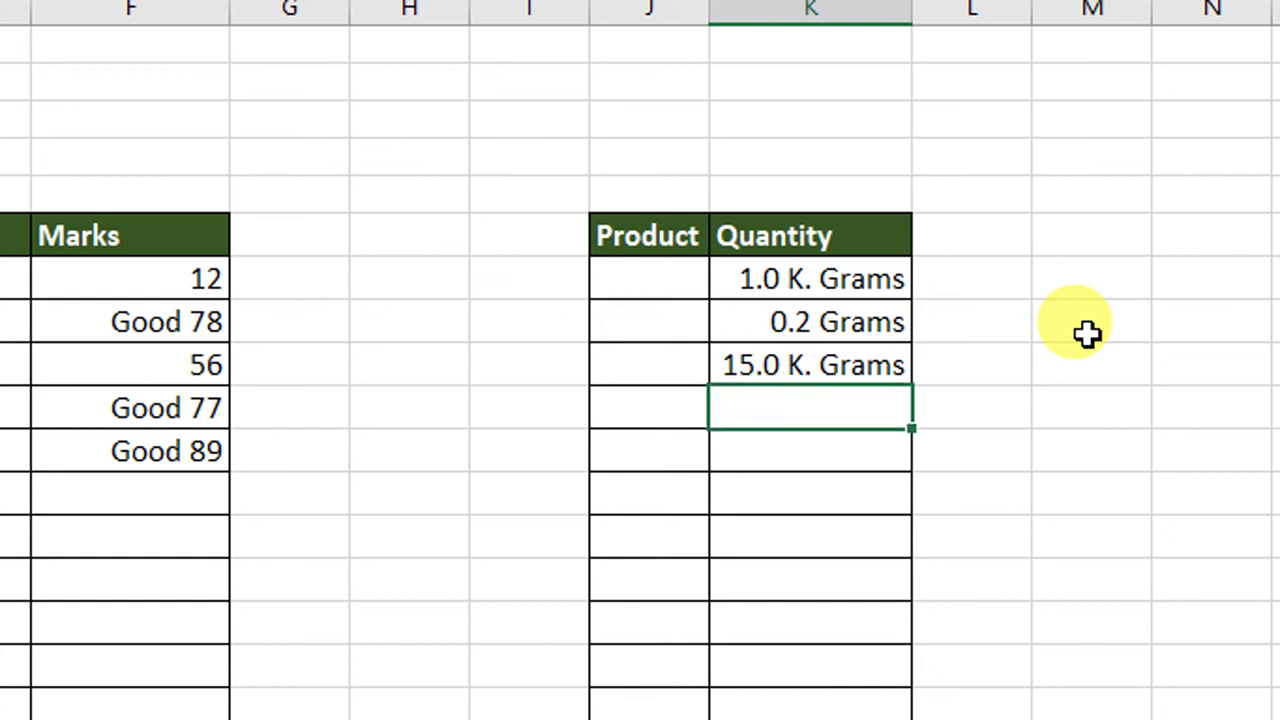
{"action": "type", "text": ".7"}
{"action": "key", "text": "Return"}
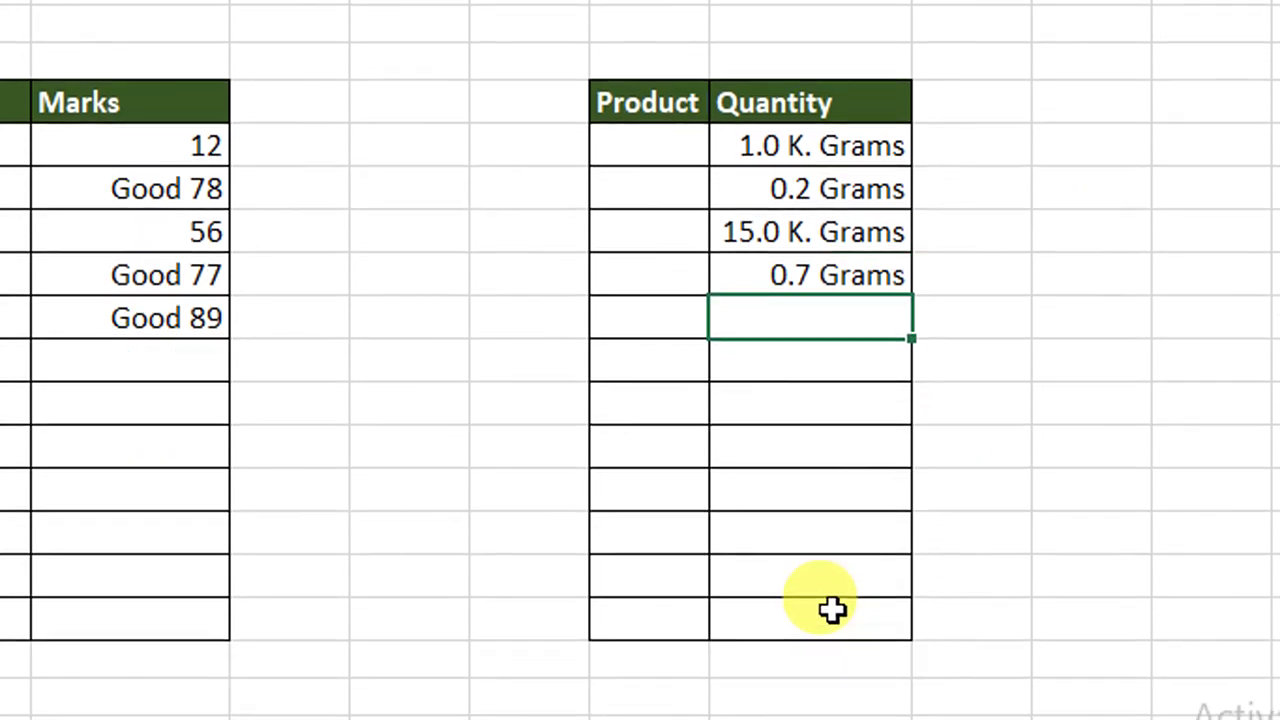
- AutoSum the quantities in the cell below, giving 16.9 K. Grams
{"action": "left_click", "coordinate": [831, 609]}
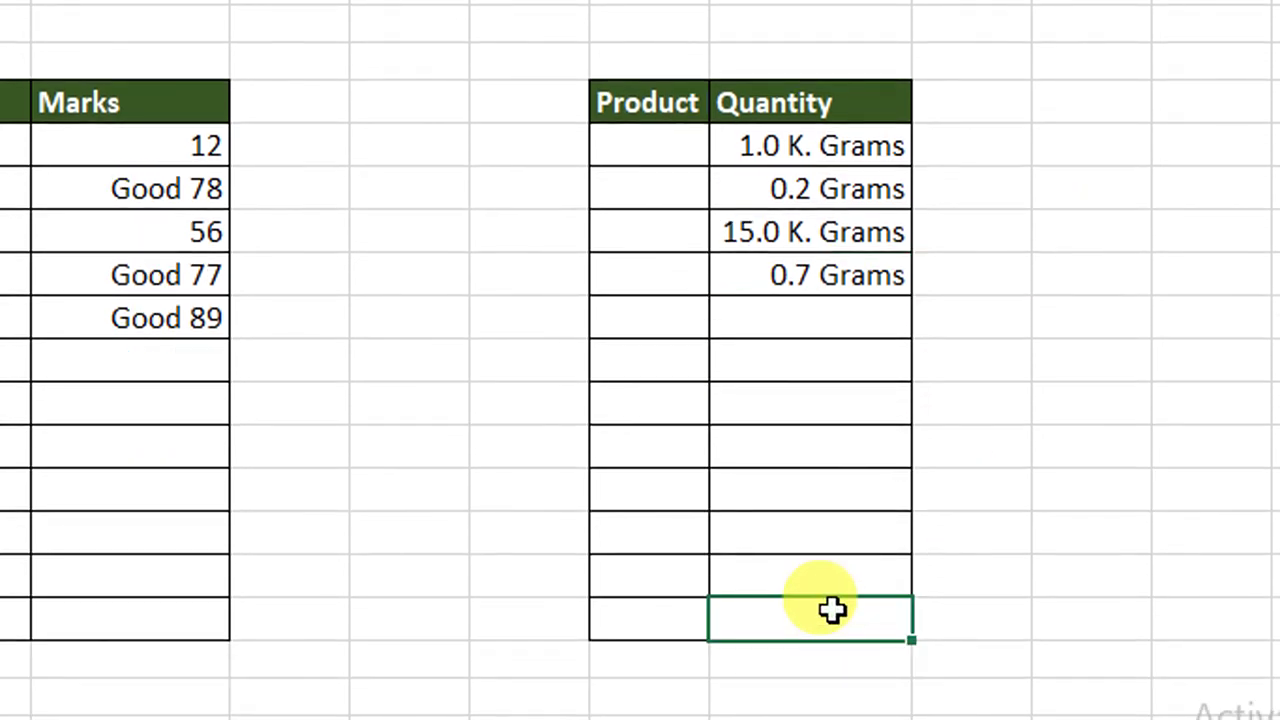
{"action": "key", "text": "alt+equal"}
{"action": "key", "text": "Return"}
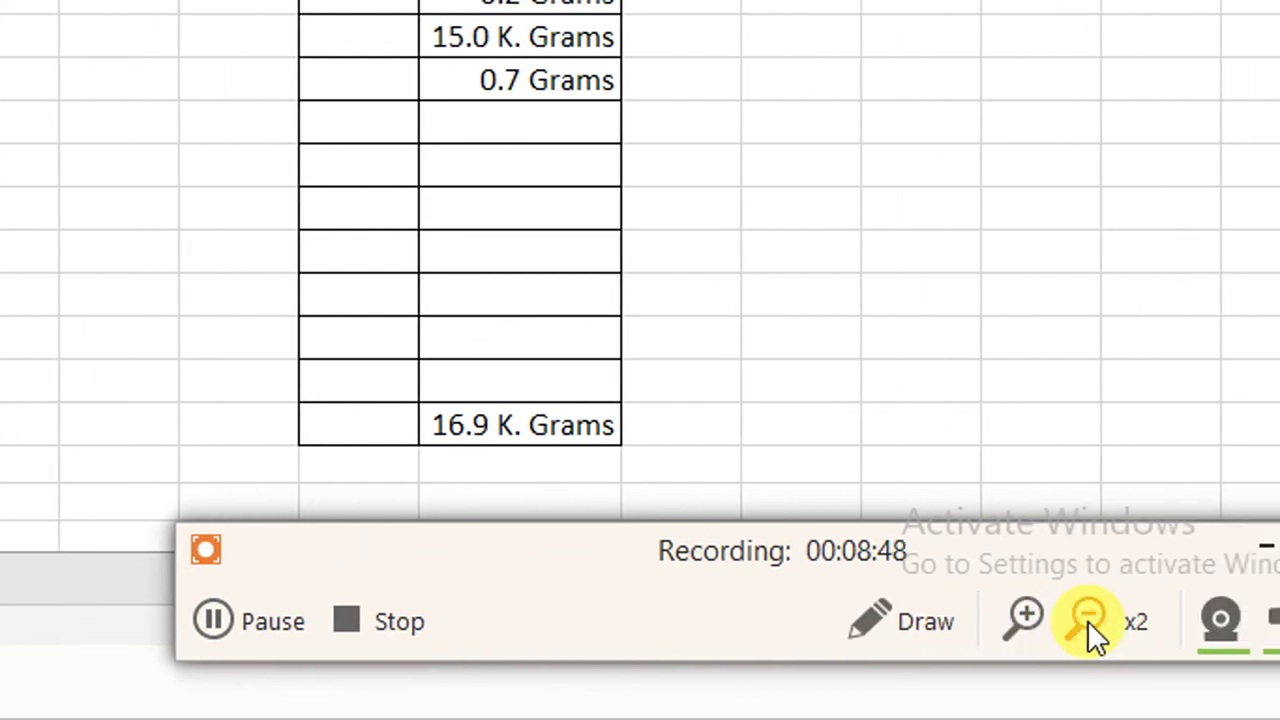
- Switch from Excel to the PowerPoint slide show's like, share and subscribe end card
{"action": "left_click", "coordinate": [1089, 625]}
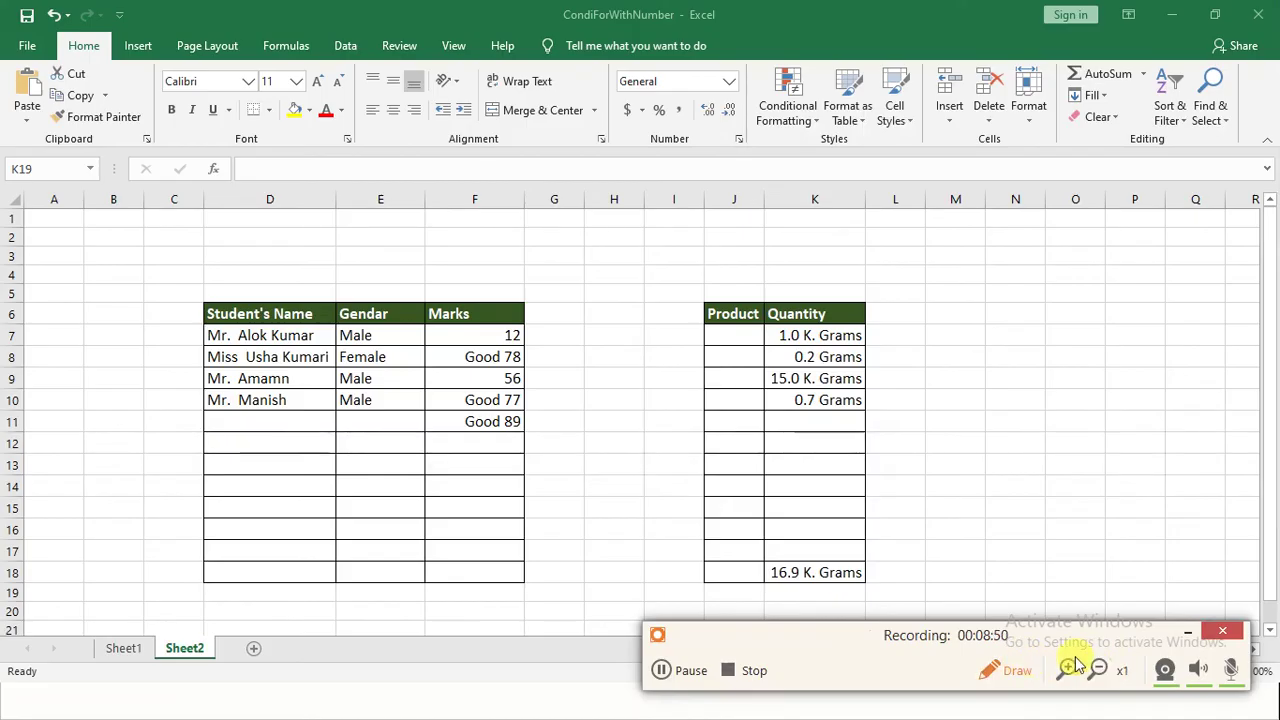
{"action": "left_click", "coordinate": [1190, 637]}
{"action": "key", "text": "alt+Tab"}
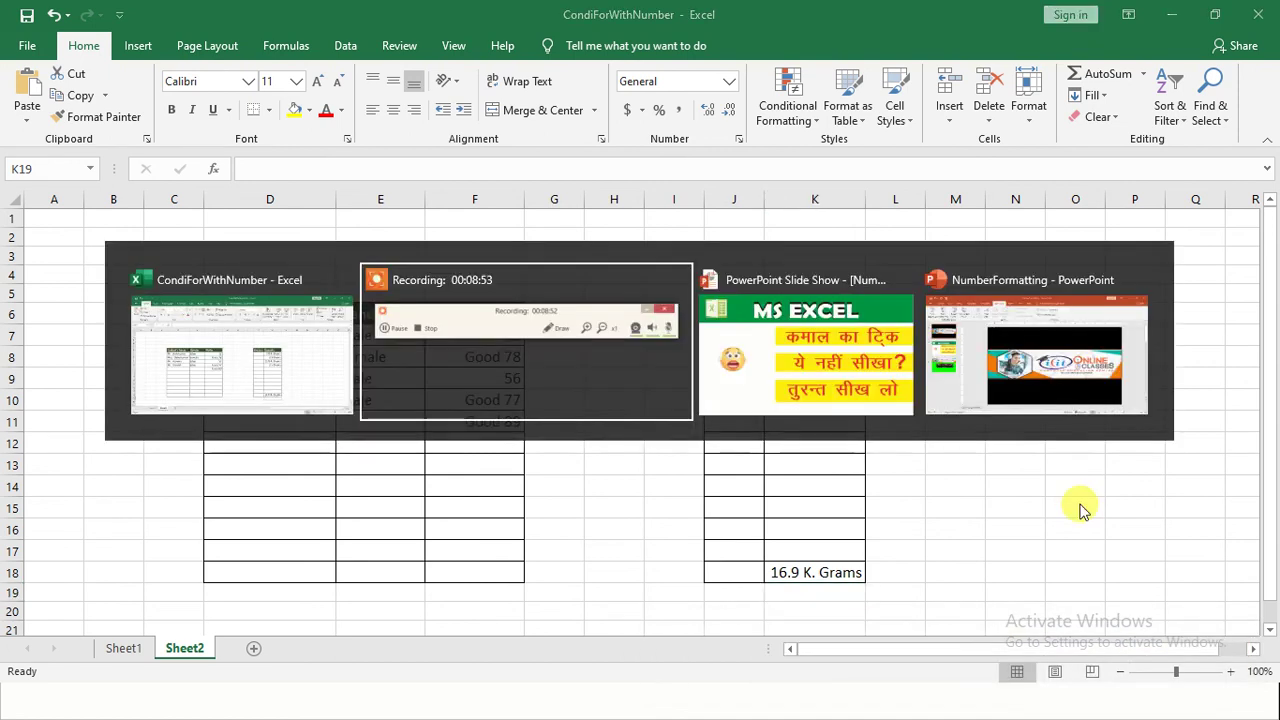
{"action": "key", "text": "alt+Tab"}
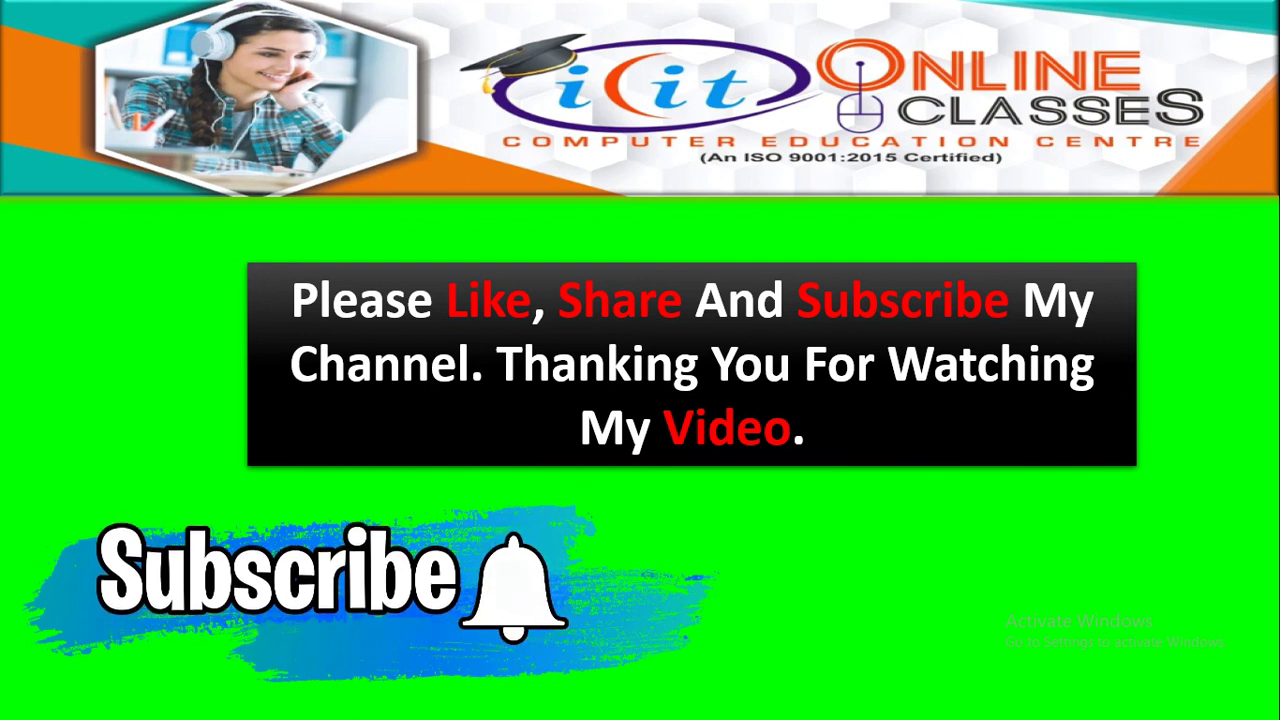
{"action": "key", "text": "alt+Tab"}
{"action": "key", "text": "alt+Tab"}
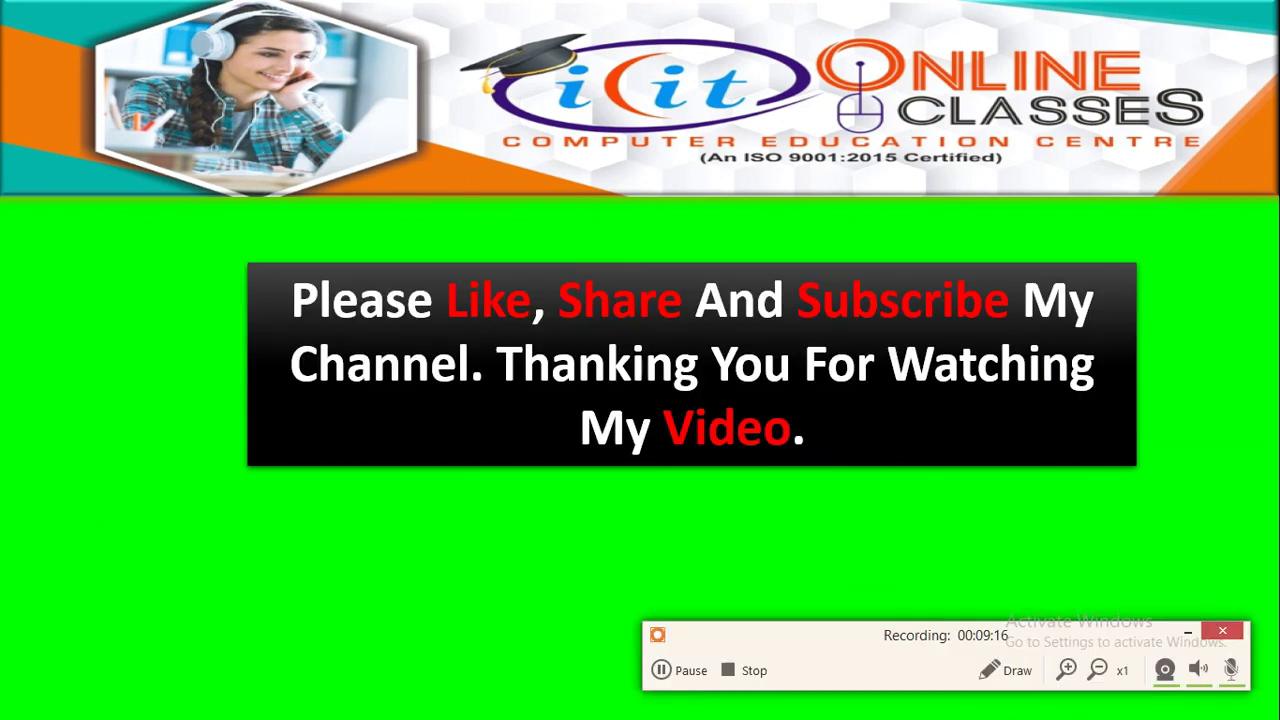